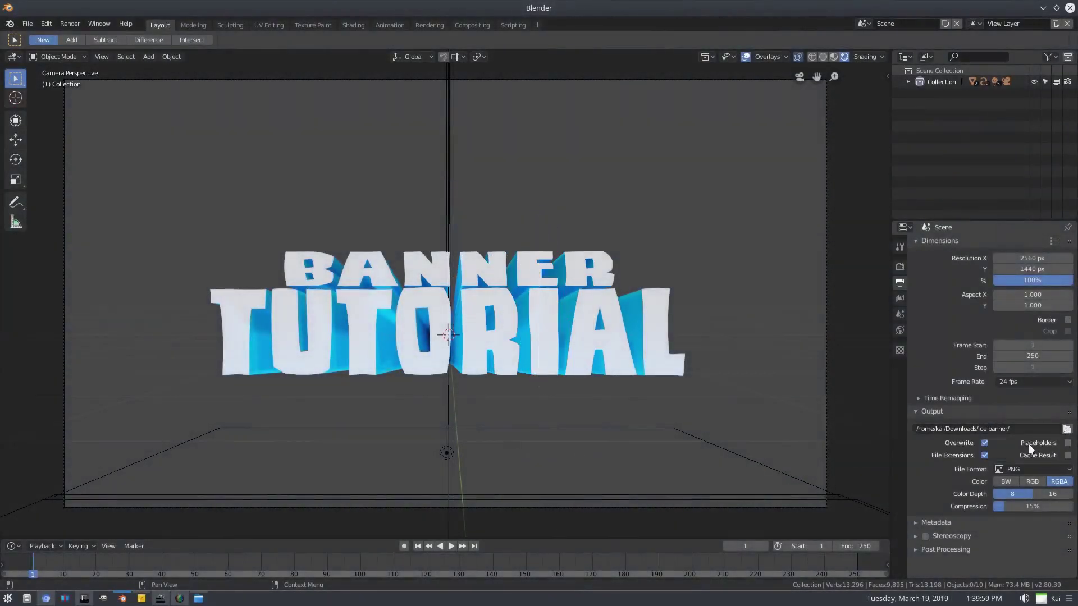
Check that the output format is PNG with RGBA color, and set the frame range to start and end at 0.
left_click(1022, 468)
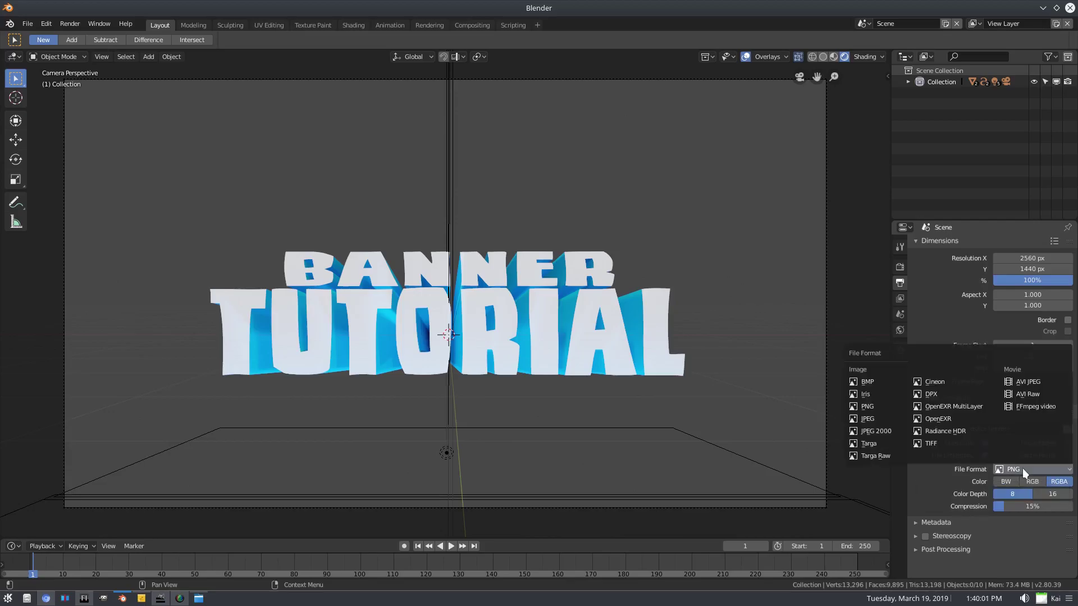
left_click(1022, 468)
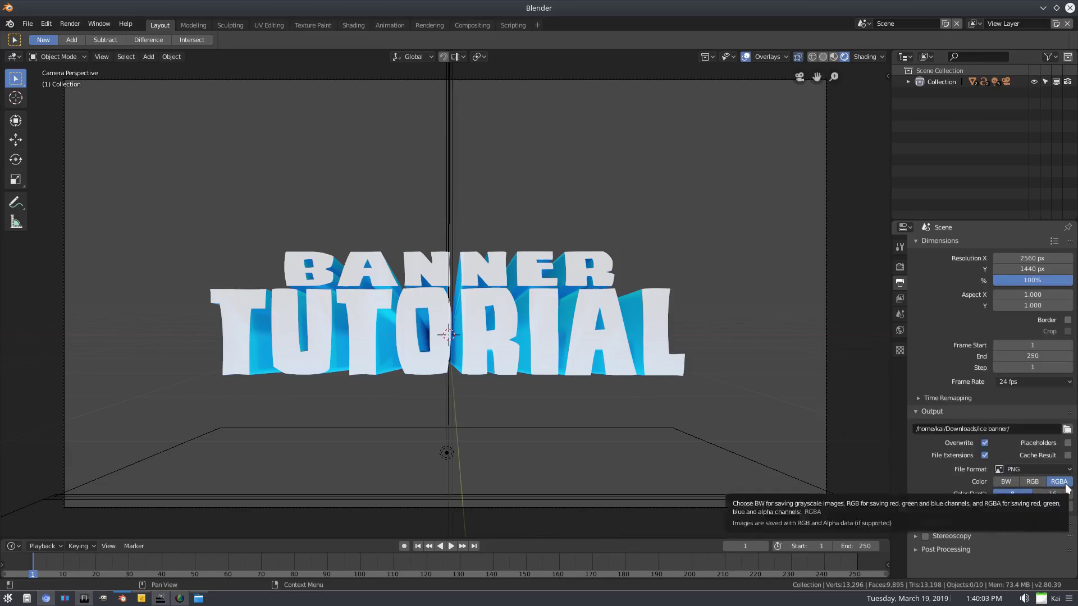
left_click(68, 24)
left_click_drag(855, 545, 702, 546)
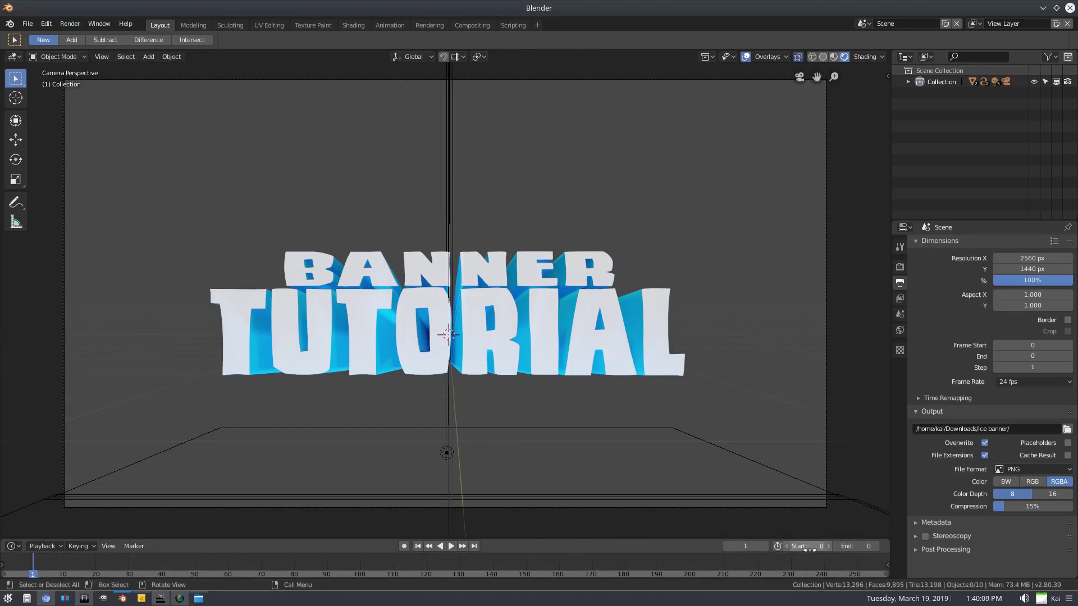
left_click(829, 548)
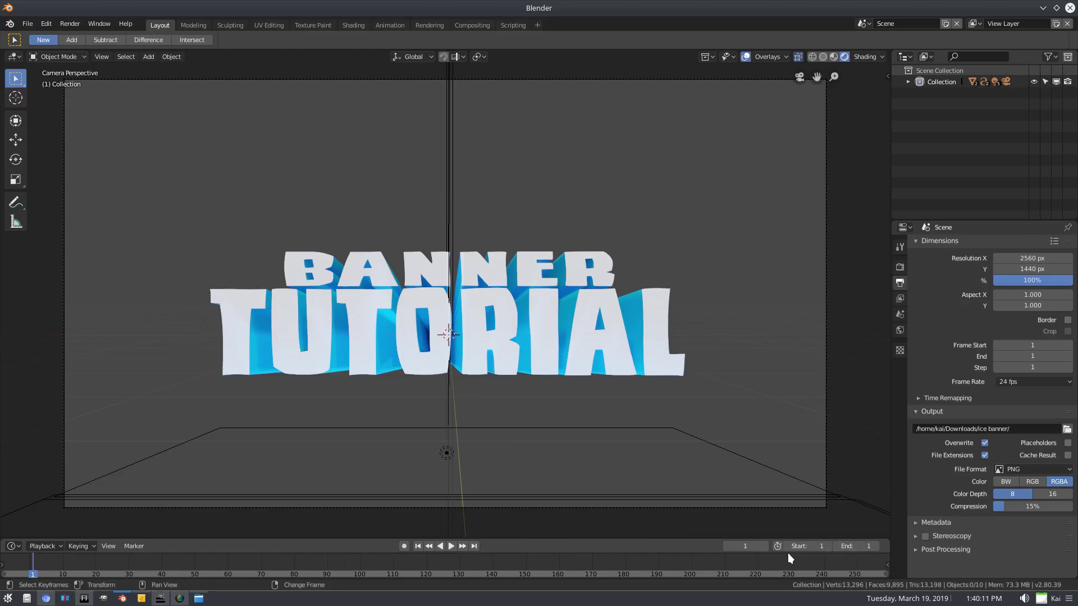
key("ctrl+z")
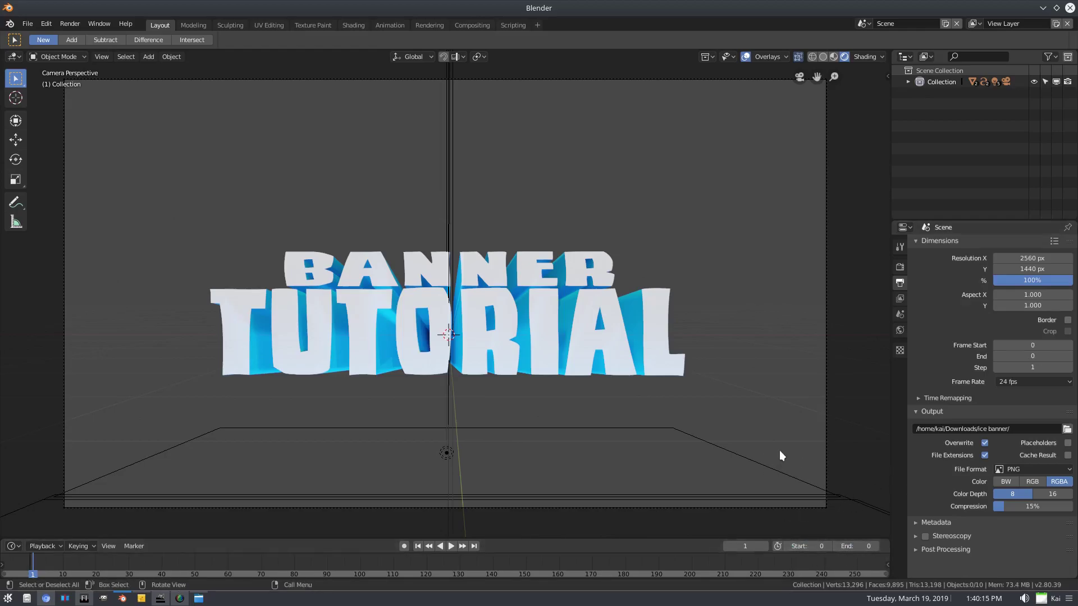
Render the single-frame animation, inspect the text and its background in the result, and close the render window.
left_click(68, 25)
key("Return")
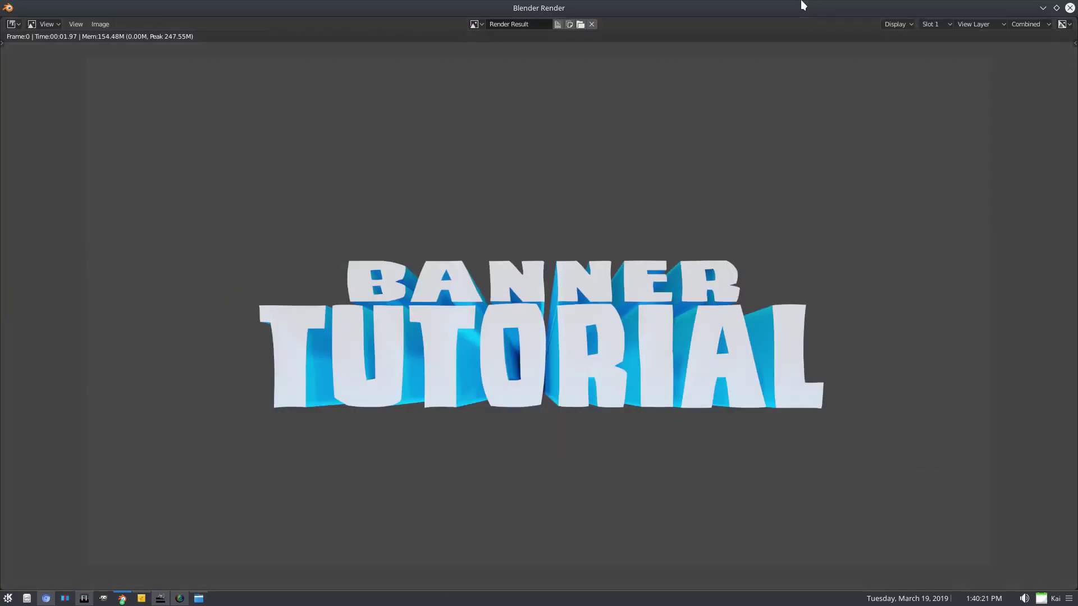
scroll(554, 353, "up", 1)
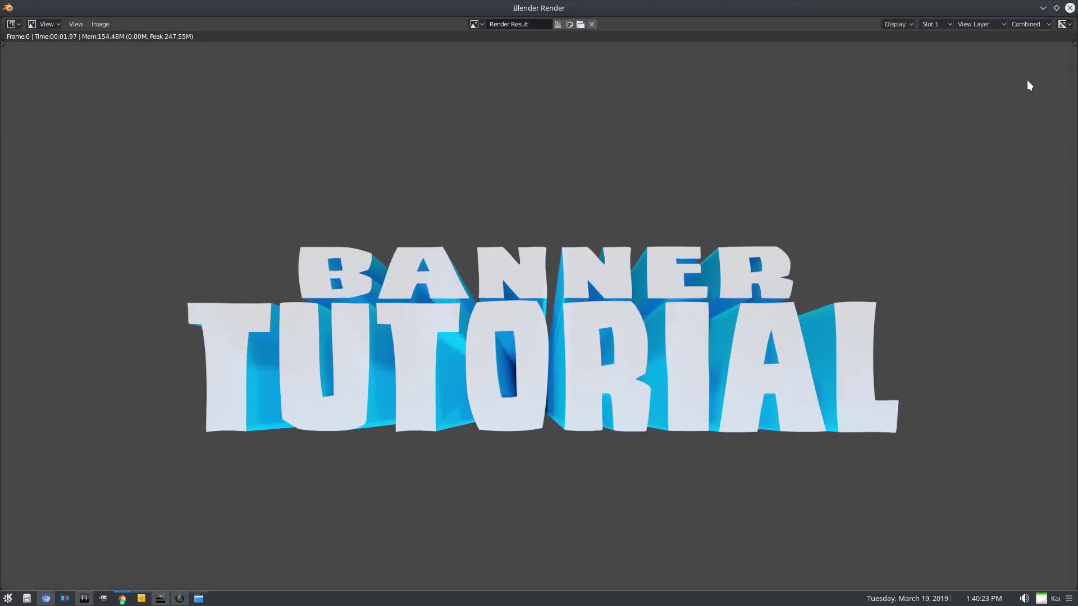
left_click(1070, 8)
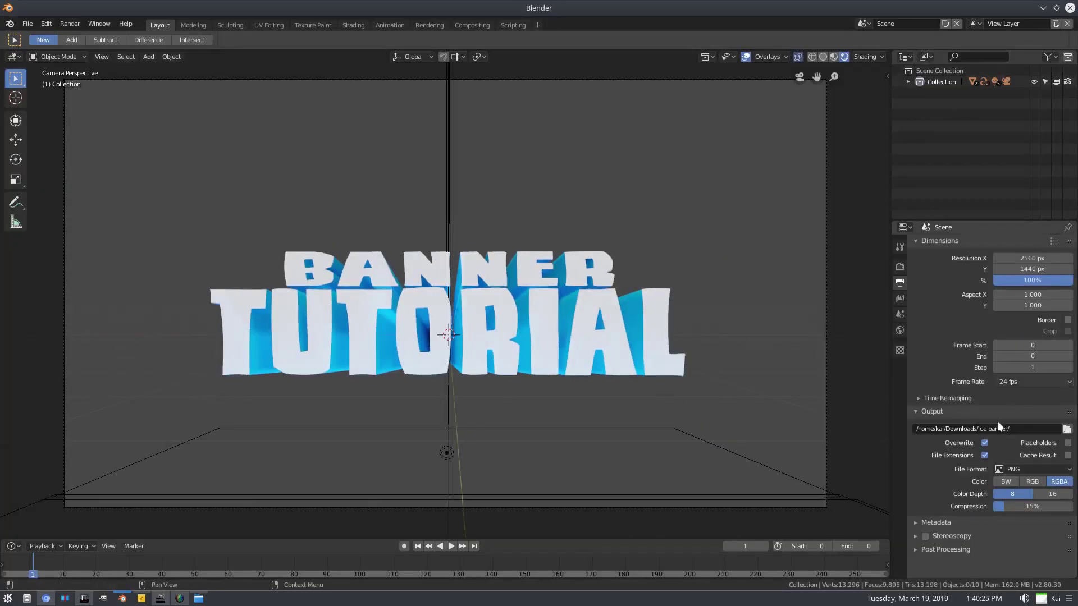
Find the render's Film settings and set the alpha mode to Transparent.
left_click(941, 522)
left_click(941, 522)
left_click(1053, 470)
left_click(1053, 466)
left_click(934, 523)
scroll(934, 524, "down", 4)
left_click(936, 424)
left_click(900, 267)
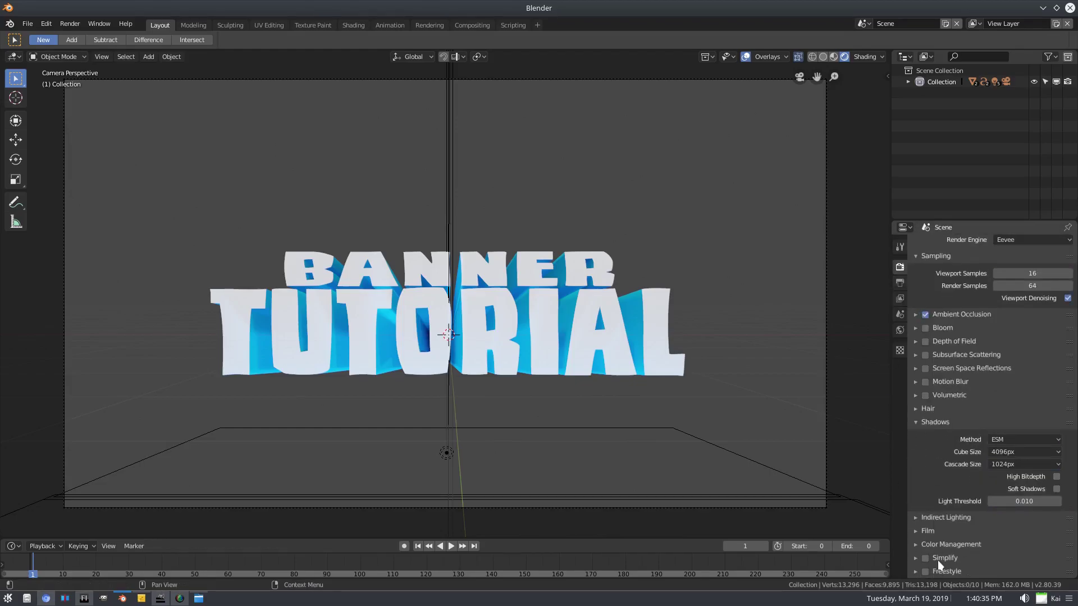
left_click(937, 530)
scroll(938, 531, "down", 2)
left_click(1001, 527)
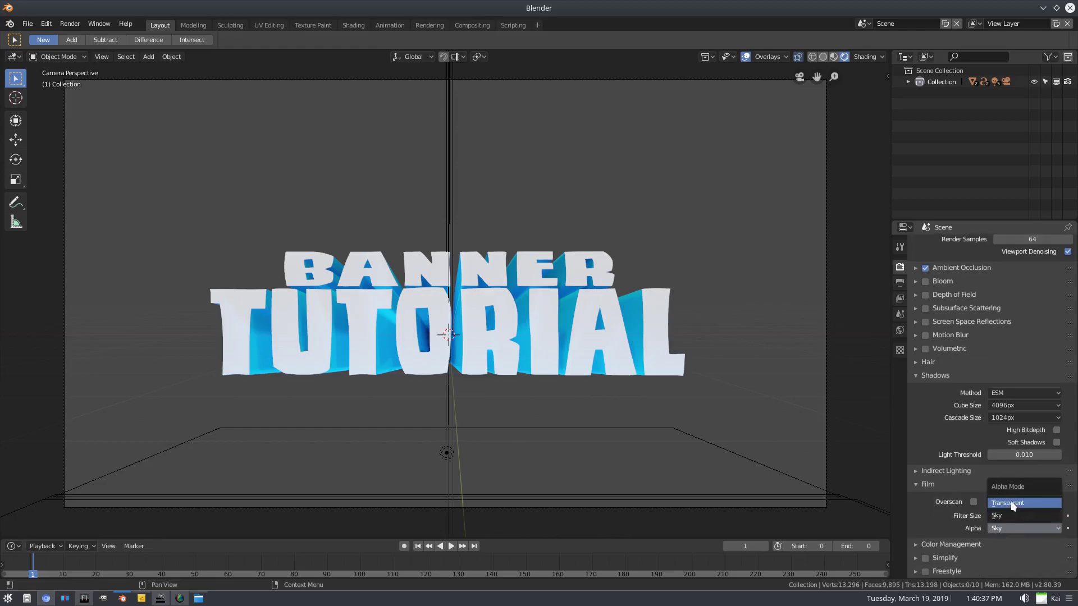
Render the single-frame animation again with the transparent background and inspect the result.
left_click(70, 23)
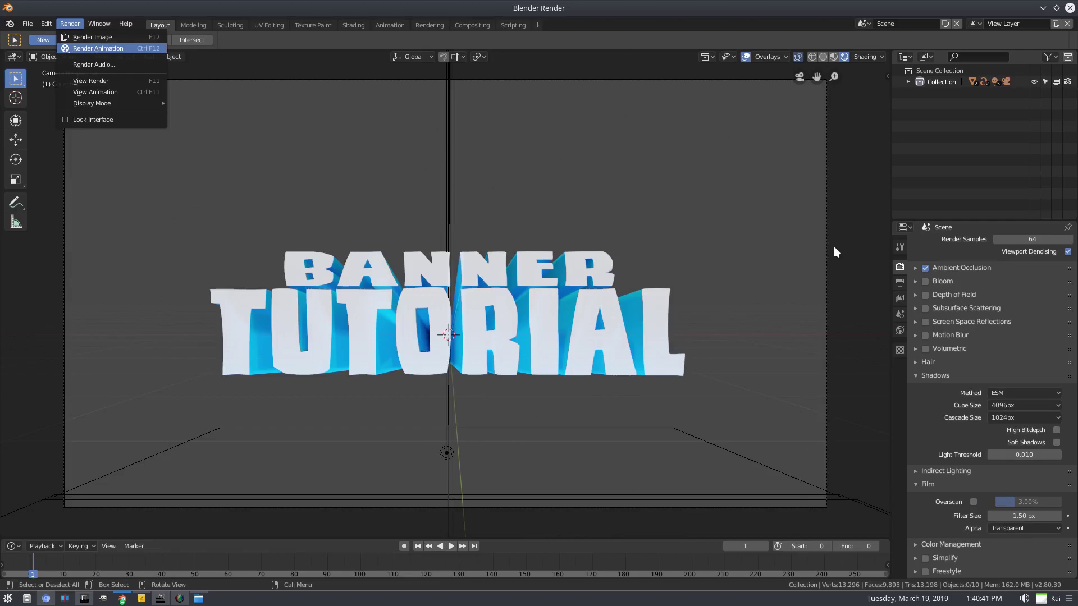
key("F12")
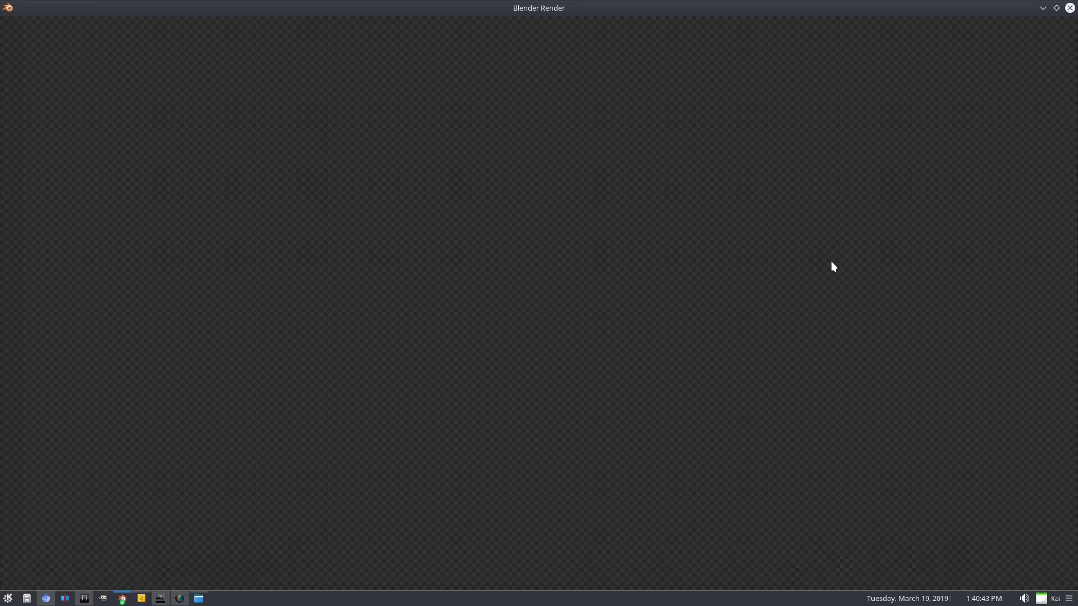
scroll(715, 400, "down", 2)
scroll(715, 401, "up", 2)
Switch to GIMP and check for the rendered 0000.png in the ice banner folder.
key("alt+Tab")
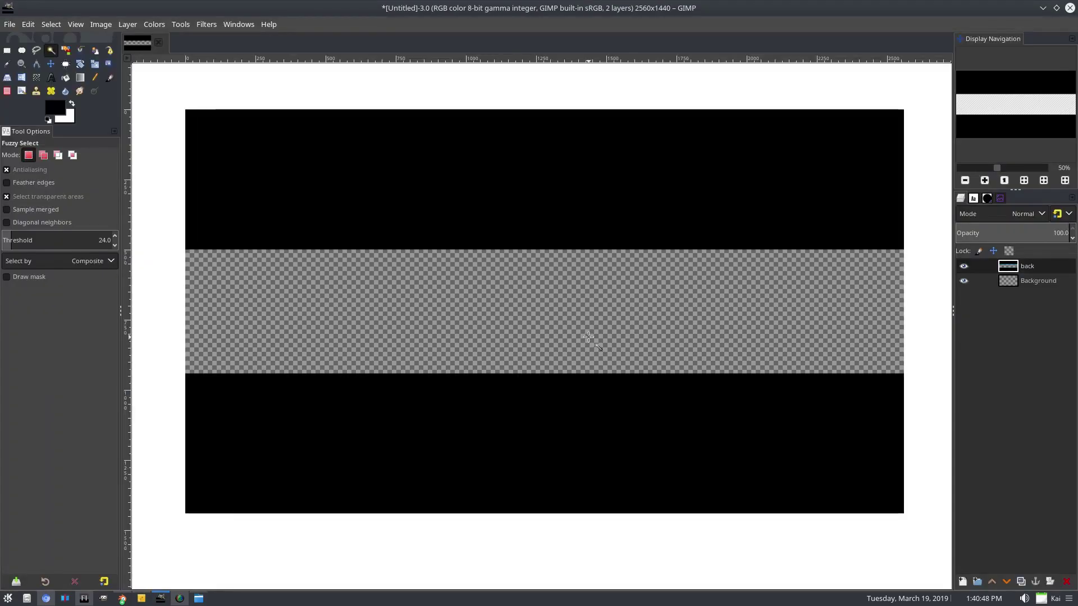
left_click_drag(589, 337, 591, 342)
left_click(198, 598)
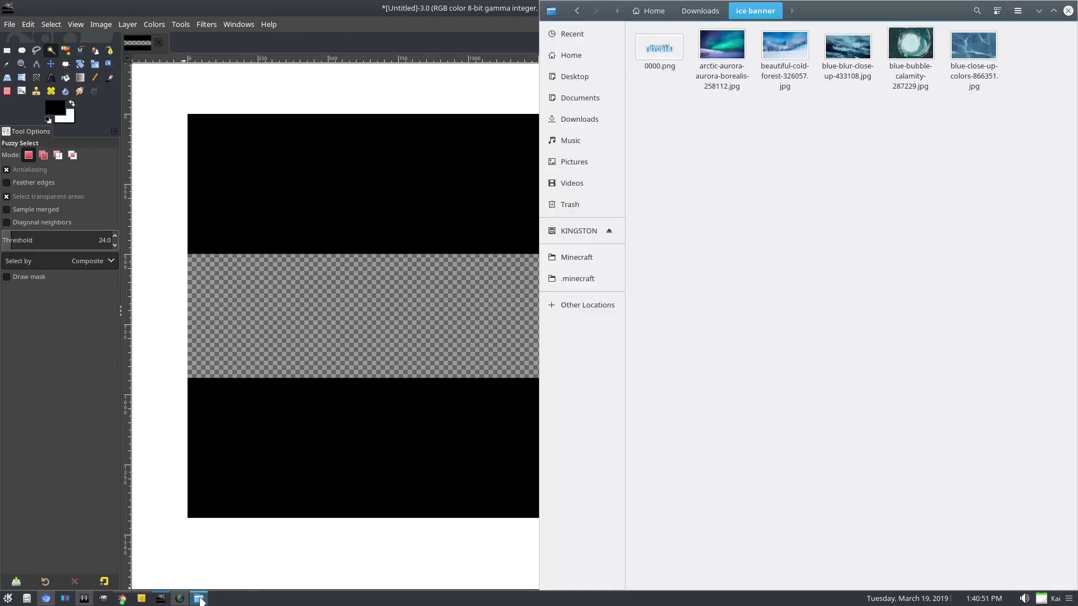
left_click_drag(669, 96, 651, 54)
left_click_drag(677, 136, 645, 57)
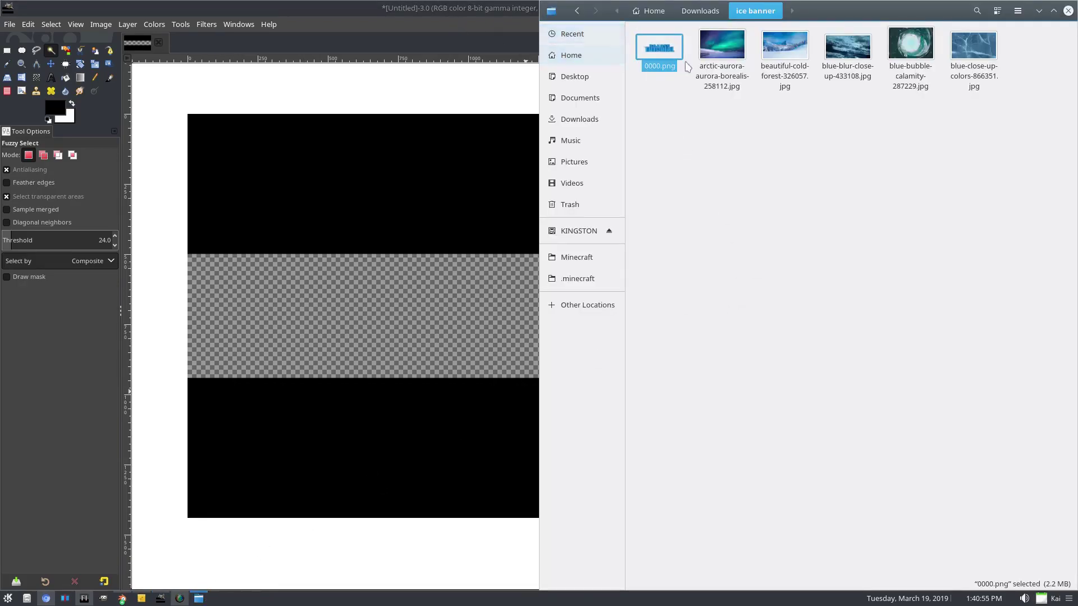
left_click(424, 17)
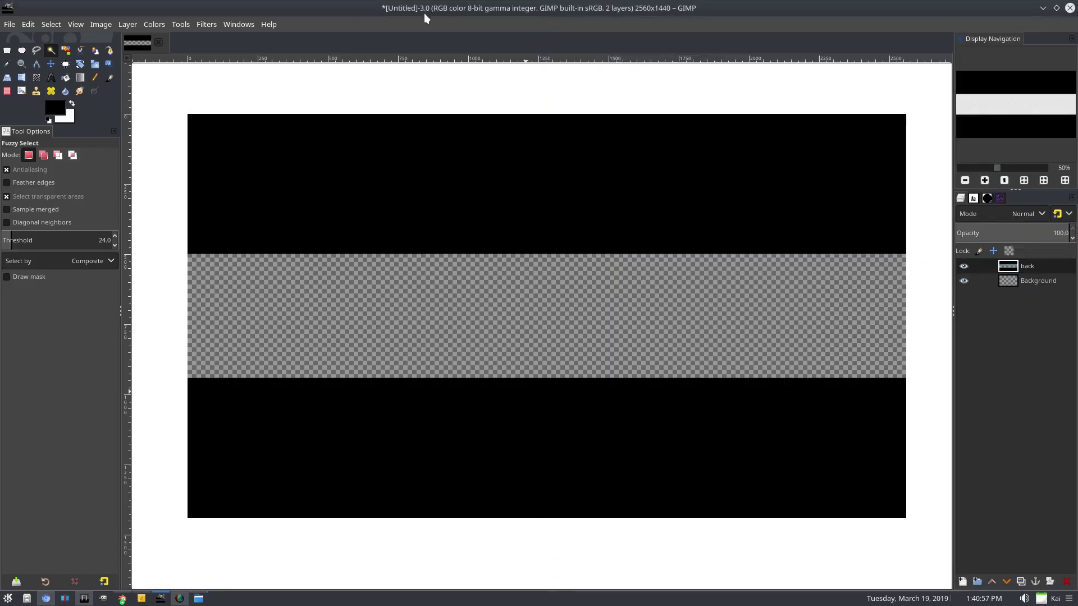
Add the rendered 0000.png from the ice banner folder to the banner template as a new layer.
key("m")
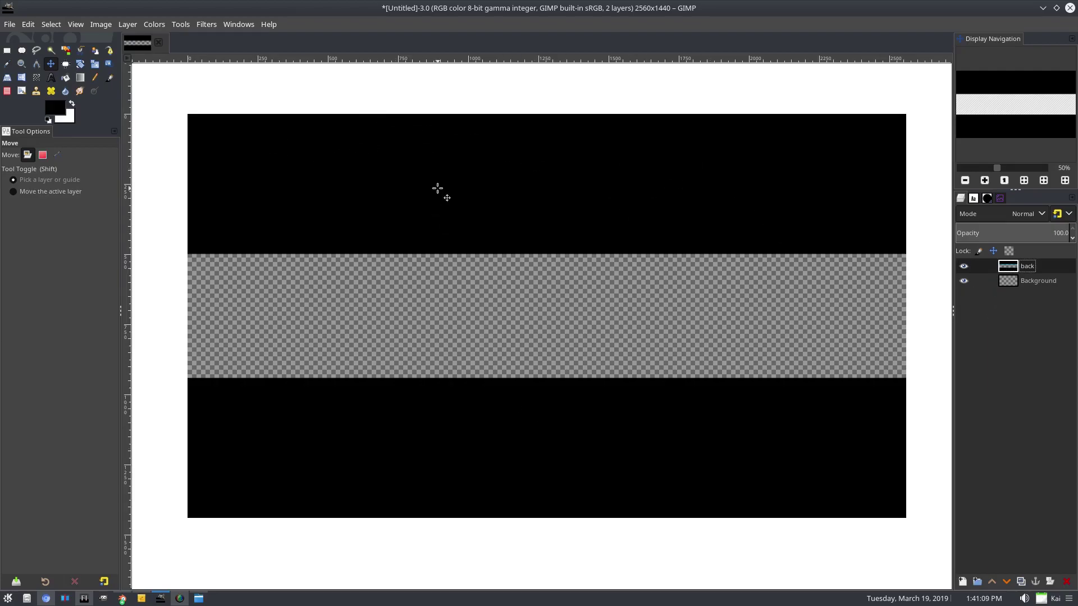
left_click(198, 598)
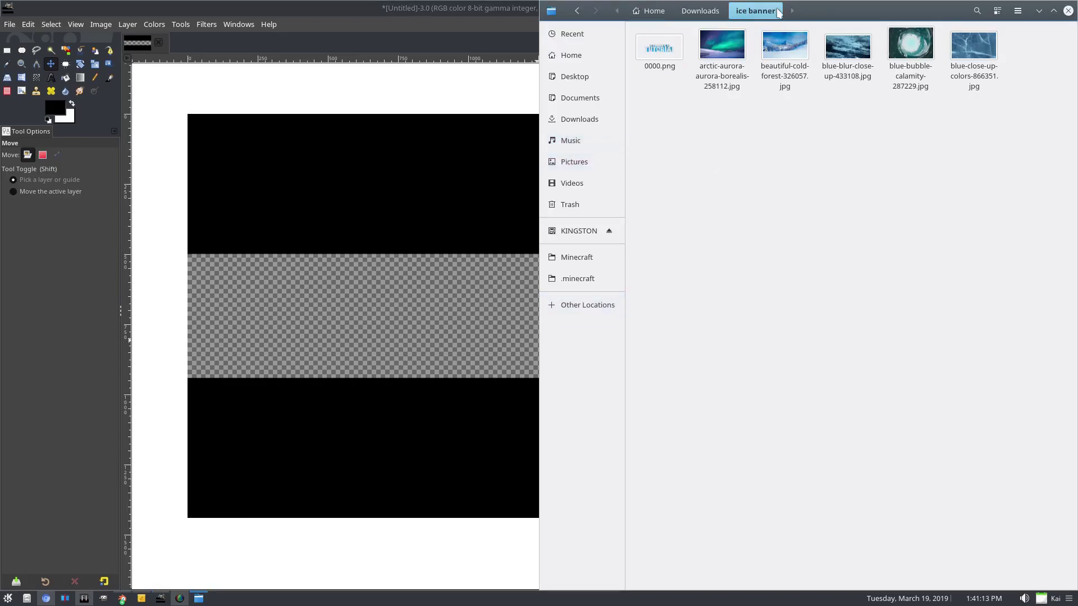
left_click(486, 19)
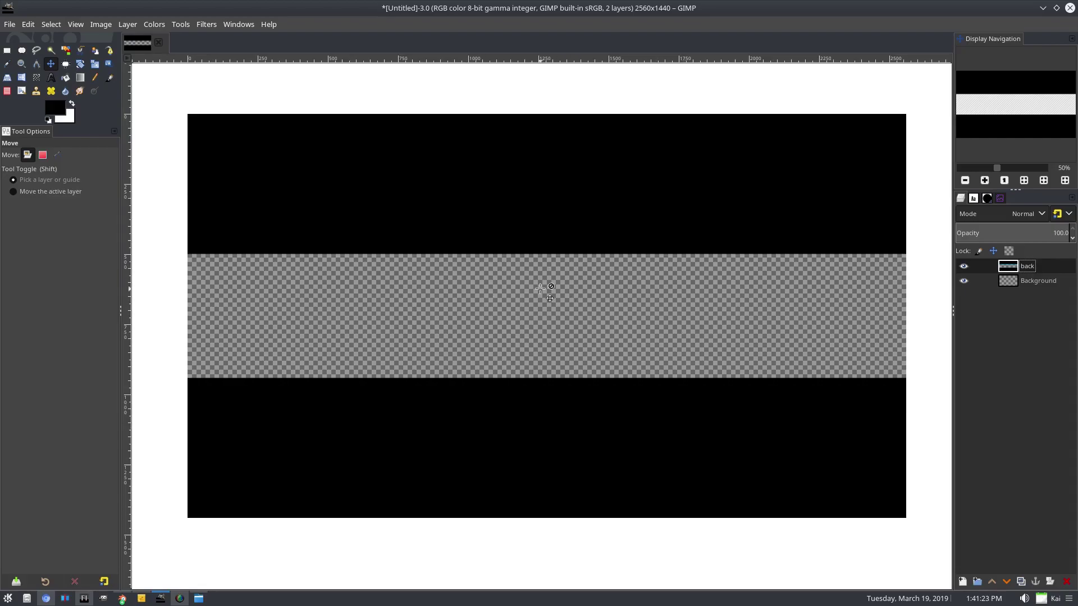
left_click(198, 599)
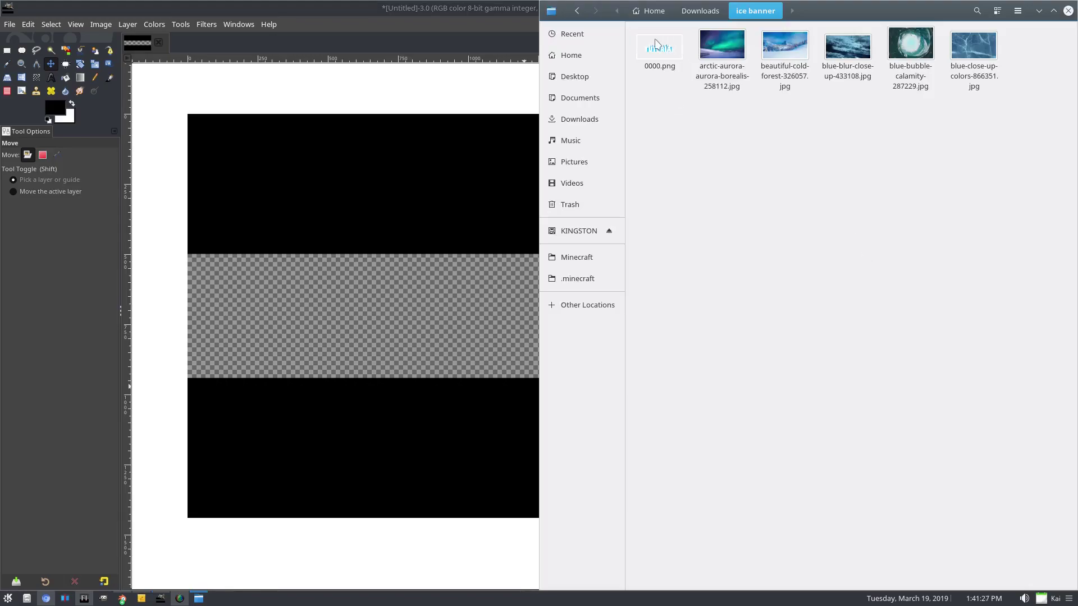
left_click_drag(659, 47, 443, 239)
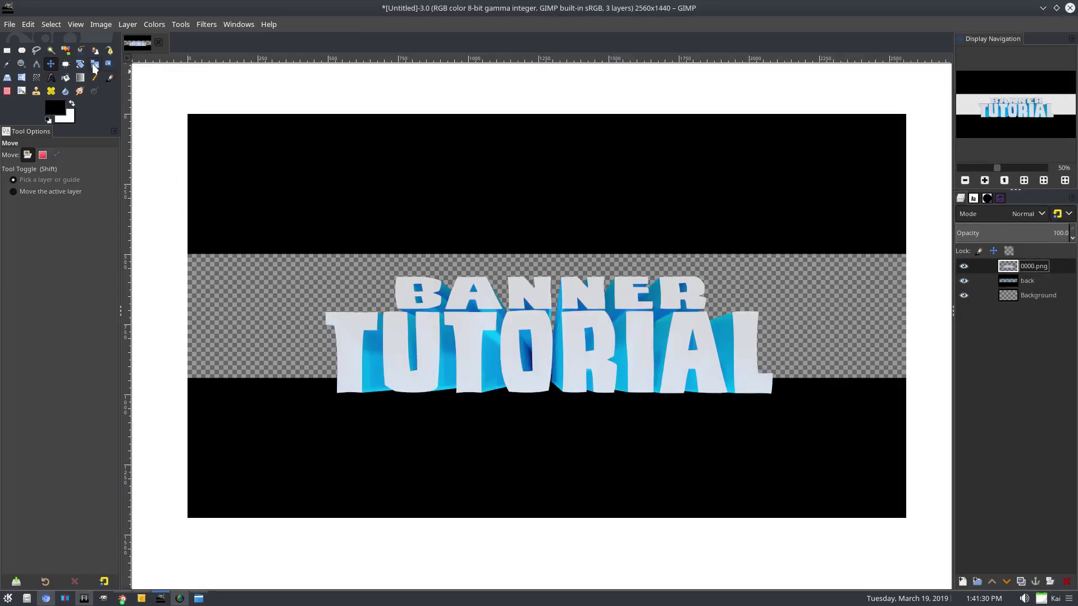
Scale the 0000.png layer down proportionally so the text fits well inside the template's transparent strip.
left_click(94, 65)
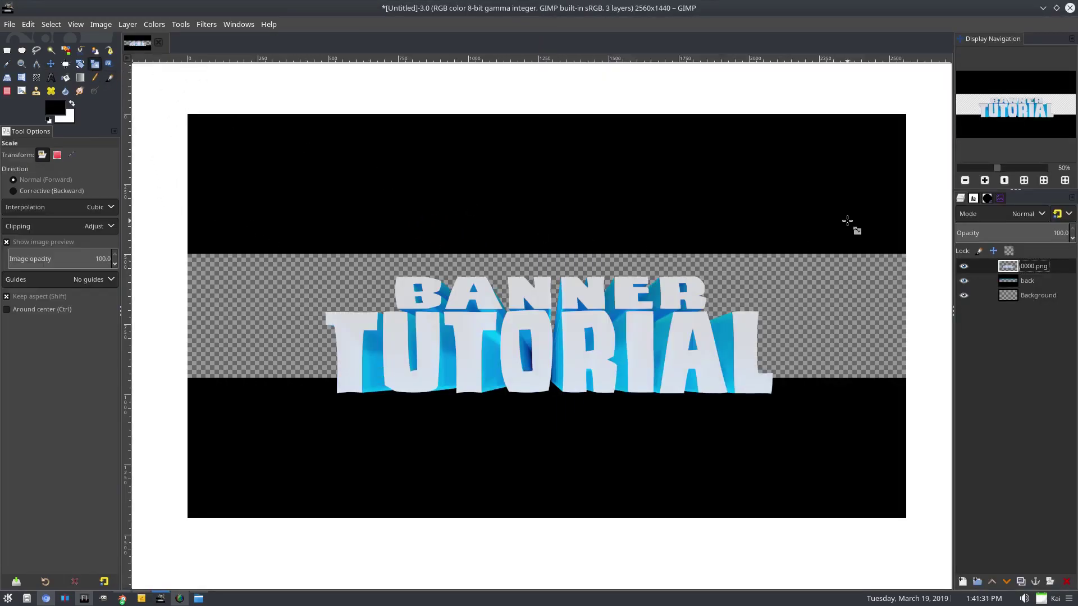
left_click(842, 244)
left_click_drag(841, 245, 801, 268)
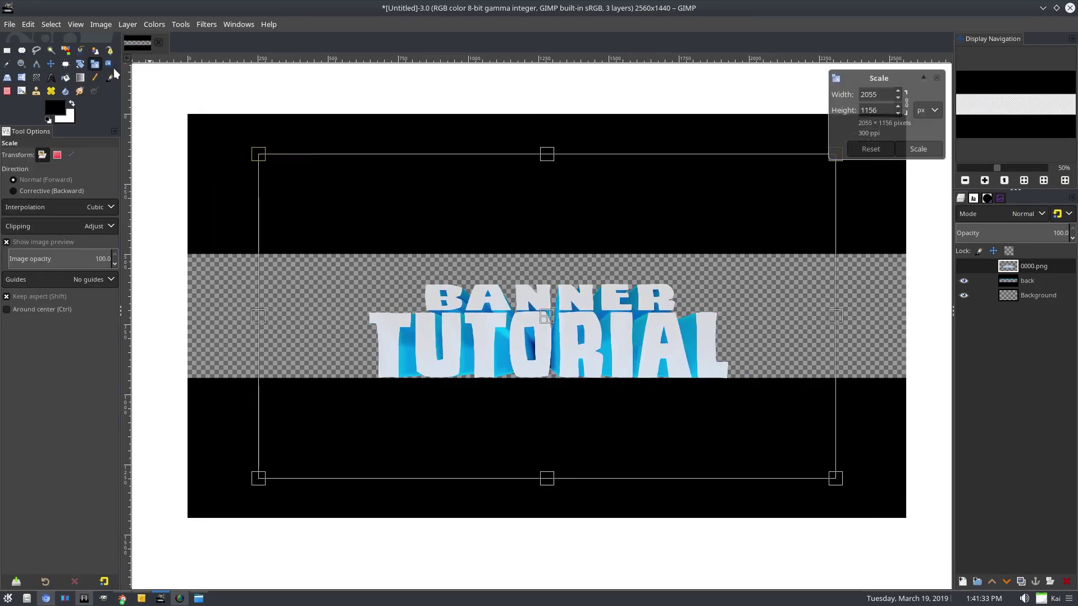
left_click_drag(845, 214, 614, 426)
left_click(919, 149)
Move the scaled text layer to the middle of the transparent strip and check its placement.
left_click(51, 63)
key("1")
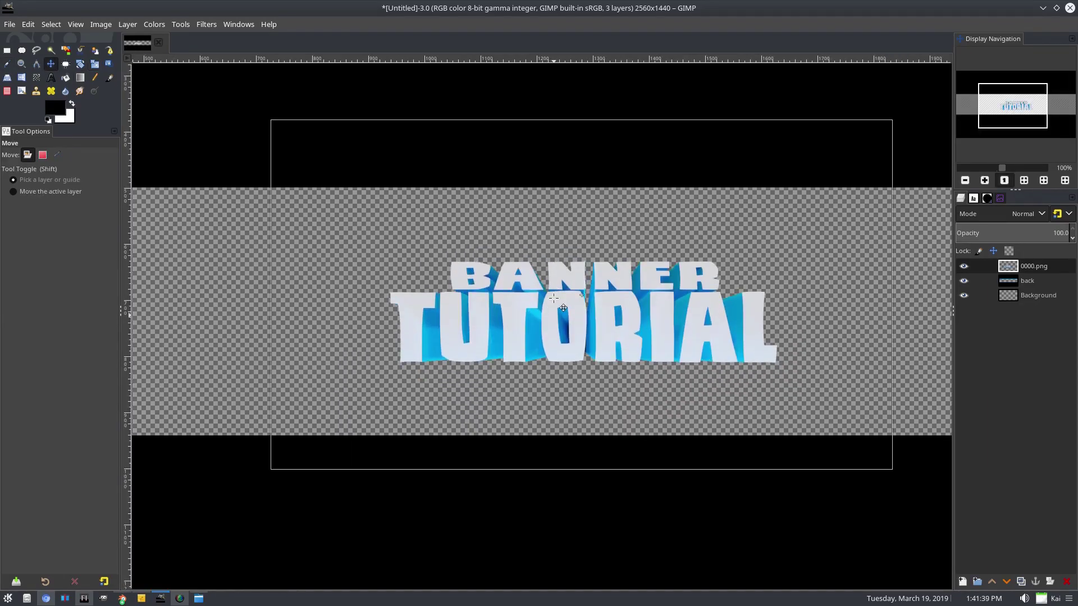
left_click_drag(563, 309, 598, 294)
left_click_drag(659, 313, 568, 295)
scroll(689, 308, "down", 5)
scroll(696, 315, "up", 5)
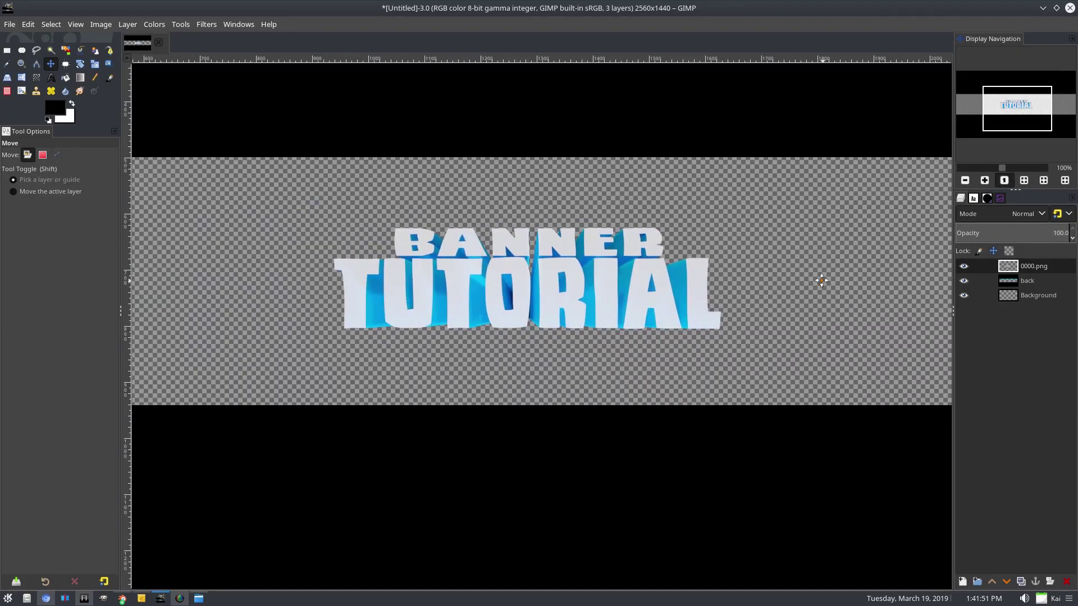
Duplicate the 0000.png layer, move the copy to the bottom of the layer stack and hide it.
right_click(1022, 262)
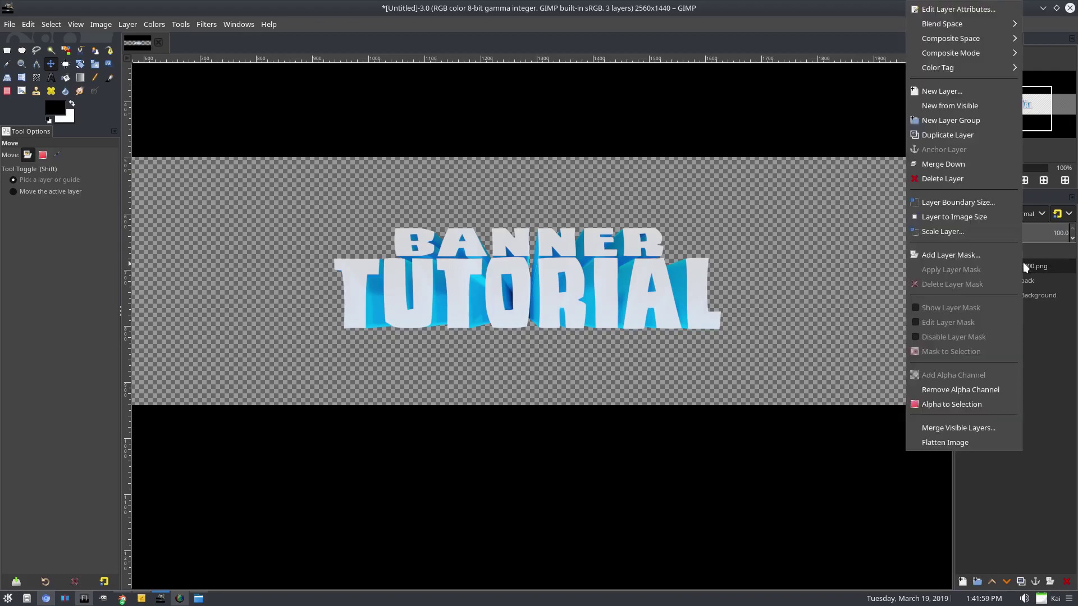
left_click(967, 134)
left_click_drag(1026, 272, 989, 317)
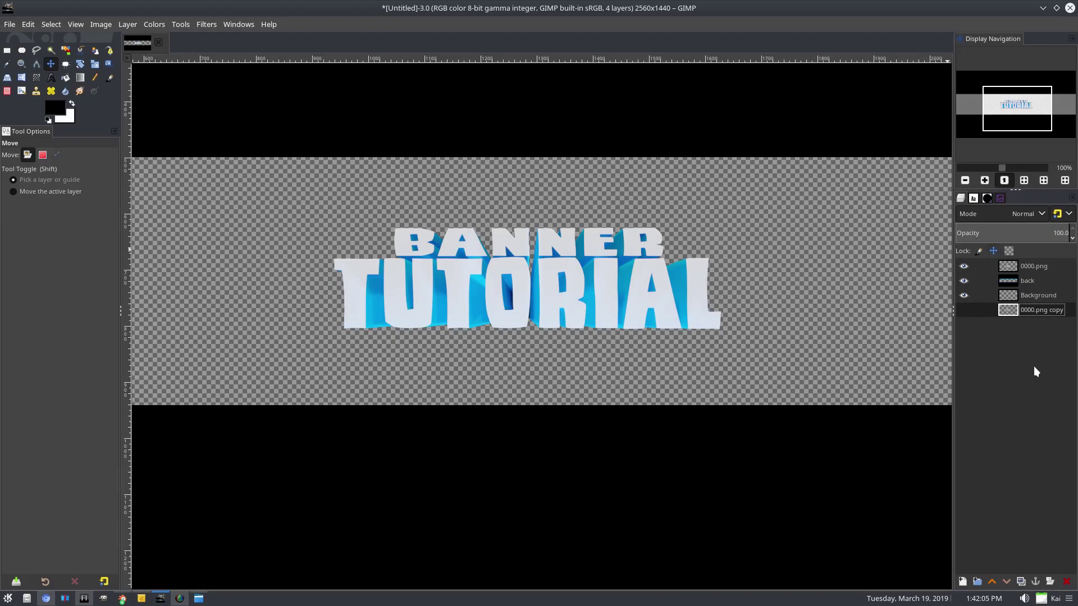
Increase the contrast of the original 0000.png layer with a smooth S-shaped Value curve, raising the highlights and slightly lowering the shadows.
left_click(1039, 265)
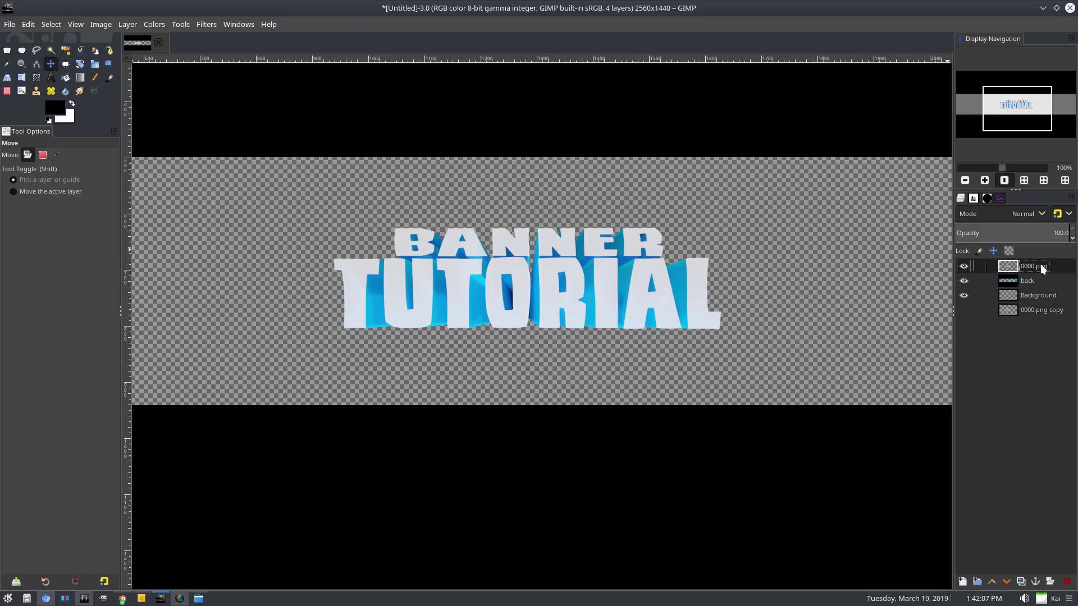
left_click(151, 25)
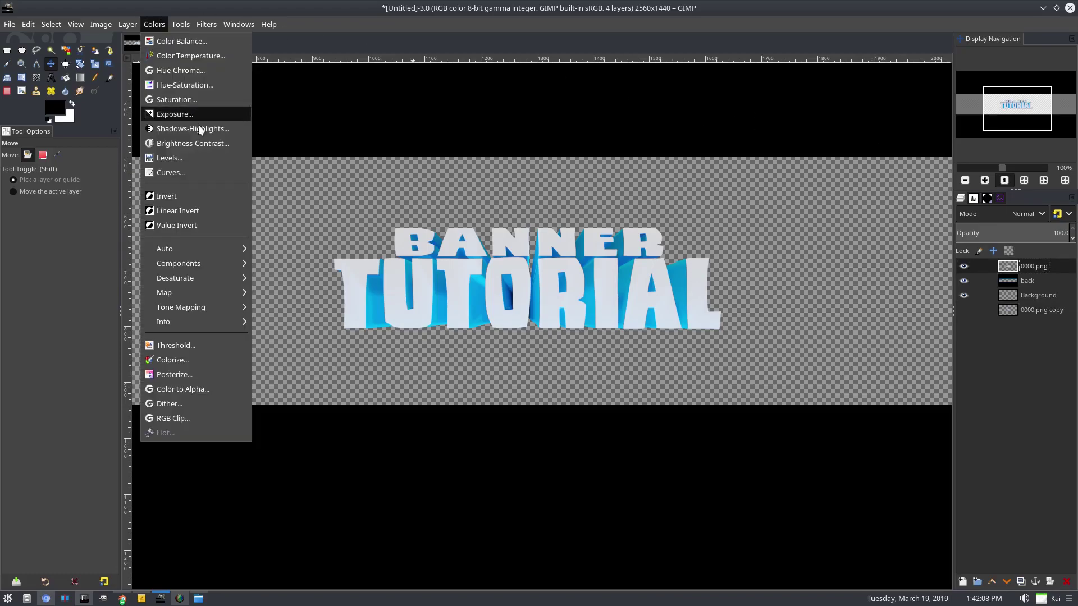
left_click(221, 173)
left_click_drag(259, 211, 252, 209)
left_click_drag(151, 303, 161, 302)
left_click_drag(252, 209, 248, 212)
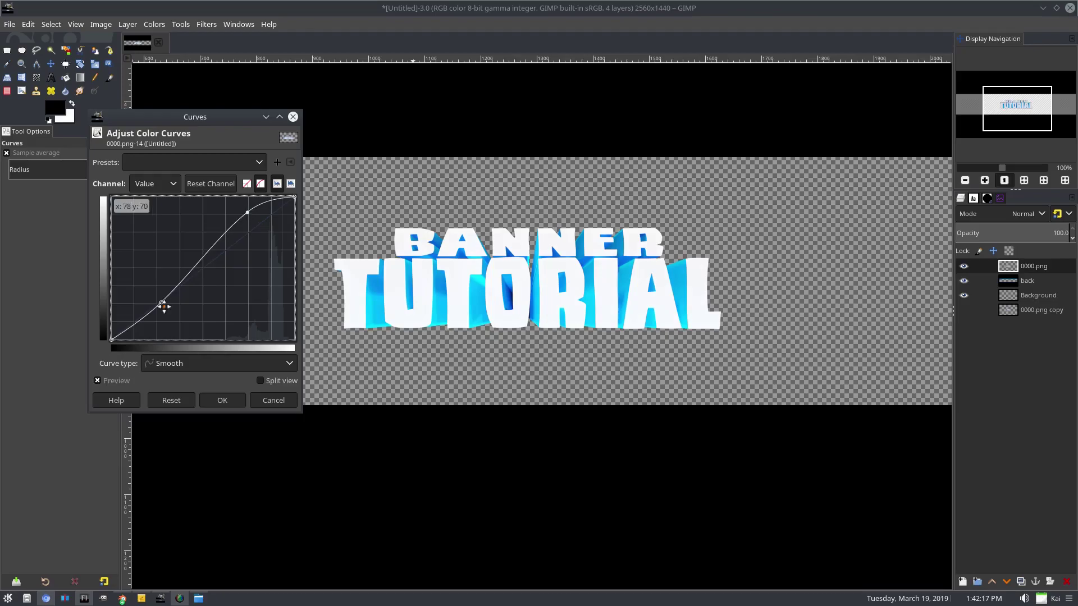
left_click(234, 403)
scroll(599, 361, "down", 3)
scroll(598, 349, "up", 3)
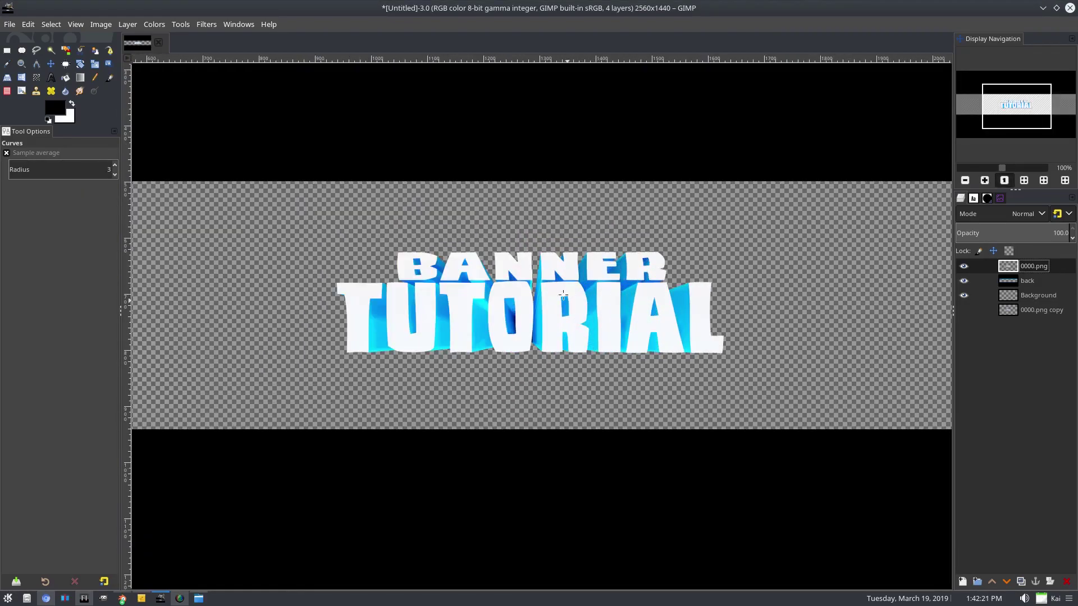
Switch to the ice banner folder in the file manager and look over the available background images.
left_click(199, 598)
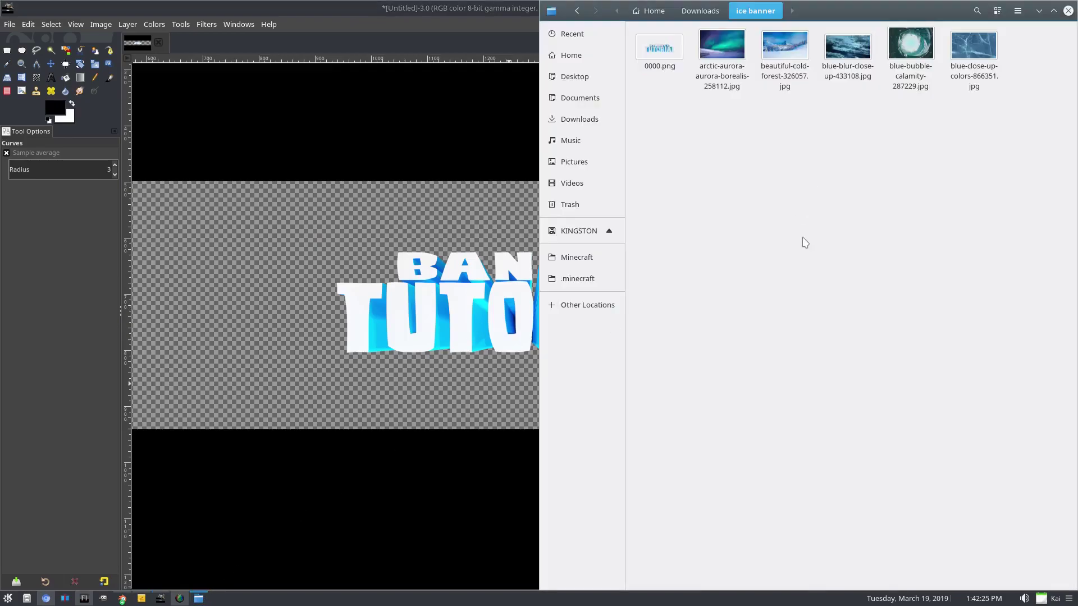
left_click_drag(997, 134, 694, 27)
left_click_drag(1020, 162, 694, 29)
left_click_drag(1042, 164, 699, 39)
left_click(1037, 248)
left_click_drag(1040, 202, 734, 66)
left_click(1010, 224)
left_click_drag(1025, 158, 731, 179)
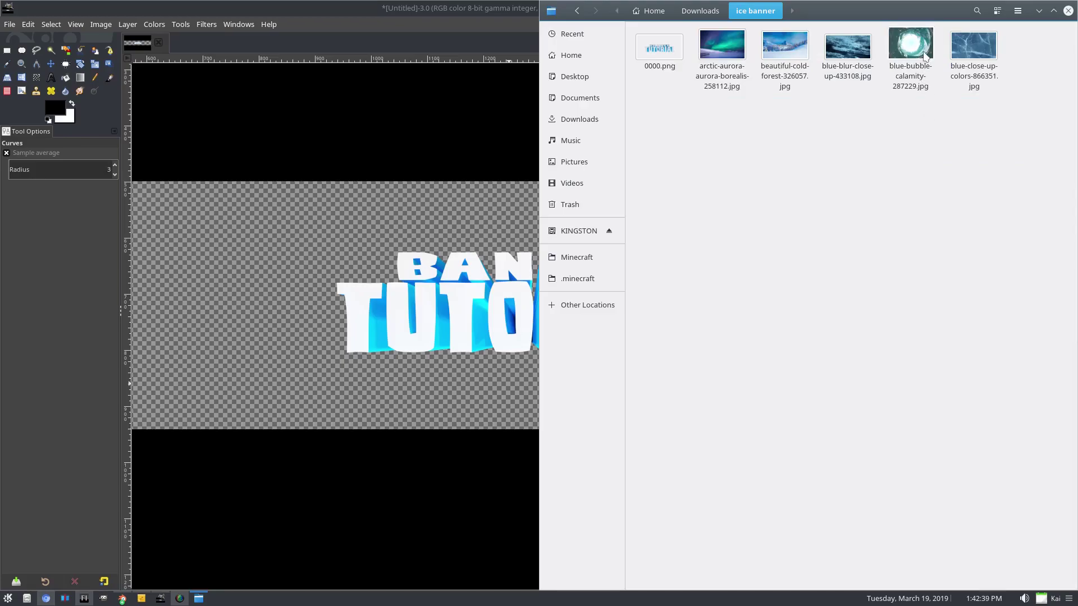
Import blue-bubble-calamity-287229.jpg into the banner image as a new layer, keeping its embedded color profile, and return to GIMP.
left_click_drag(924, 56, 464, 385)
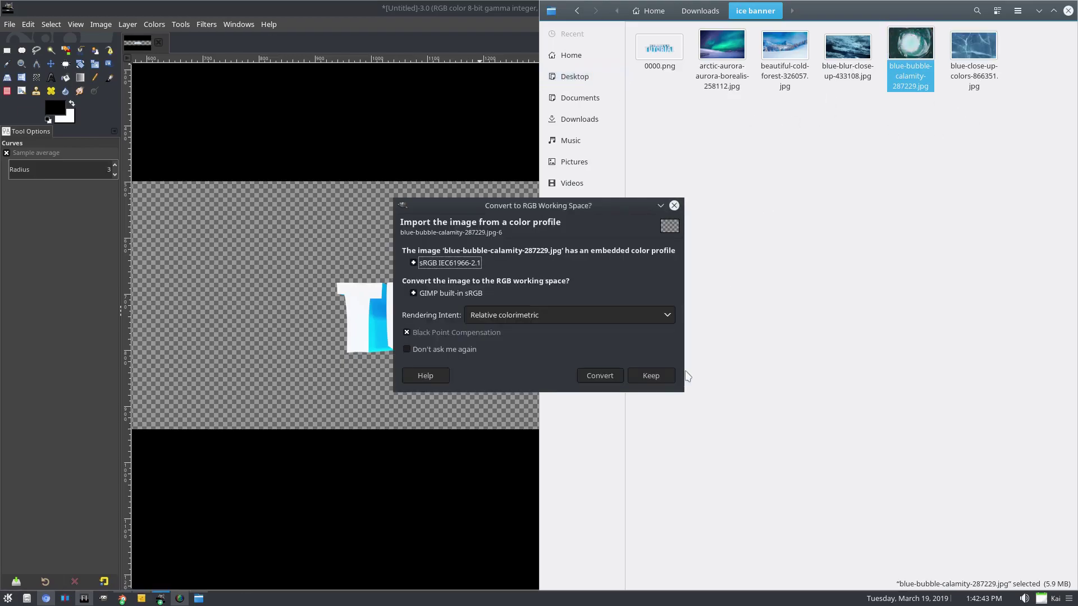
left_click_drag(502, 226, 335, 238)
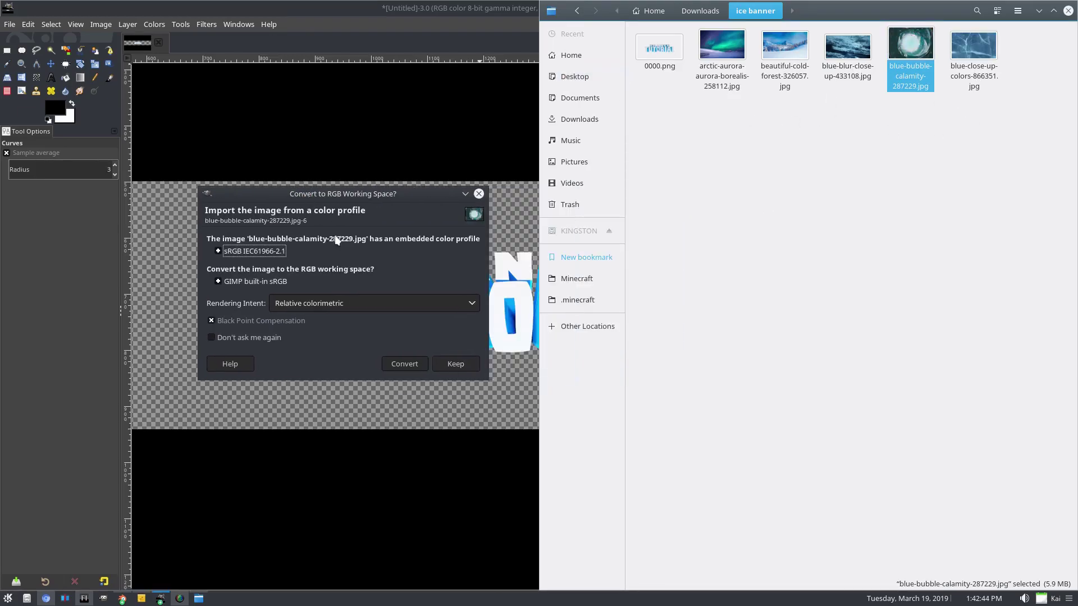
left_click(452, 363)
left_click(199, 600)
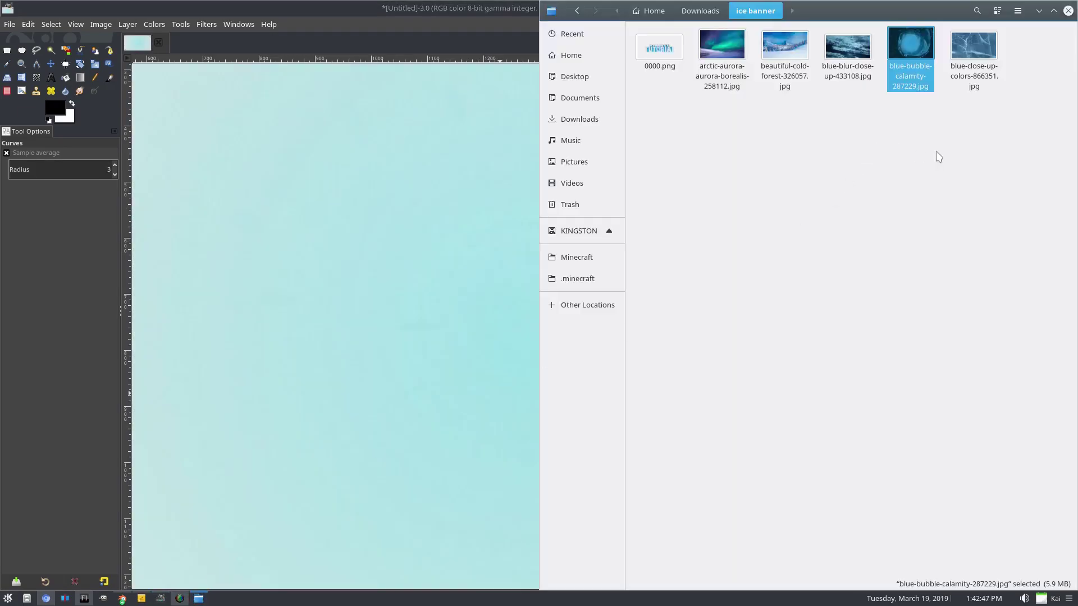
left_click_drag(966, 153, 717, 75)
left_click(739, 177)
left_click(445, 12)
Scale the blue-bubble-calamity layer down proportionally to about 2668 × 1915 px so it just covers the whole canvas.
scroll(542, 301, "down", 7)
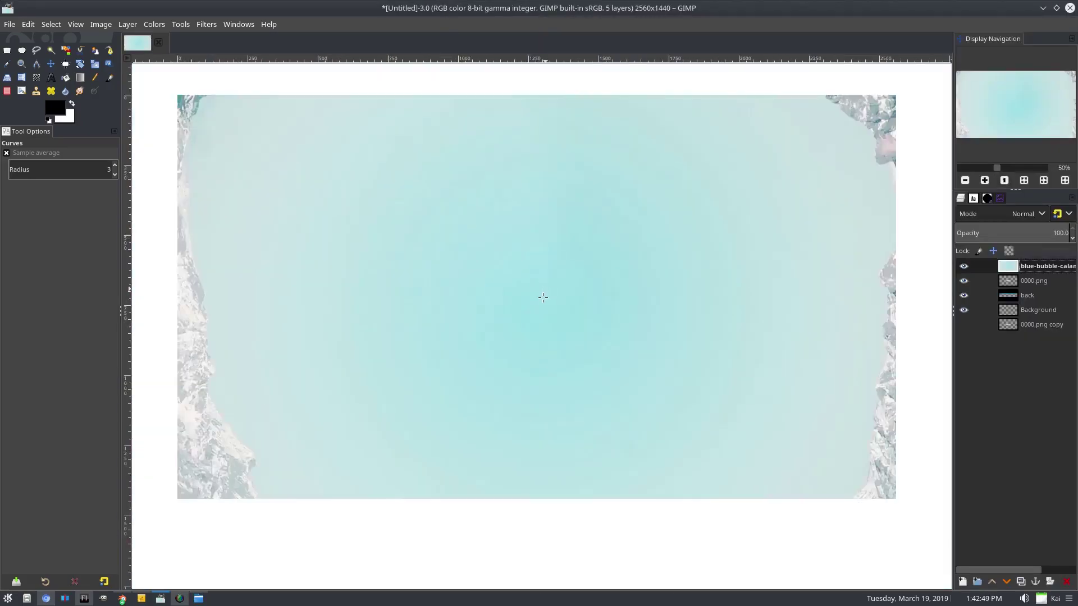
scroll(541, 331, "up", 3)
left_click(95, 64)
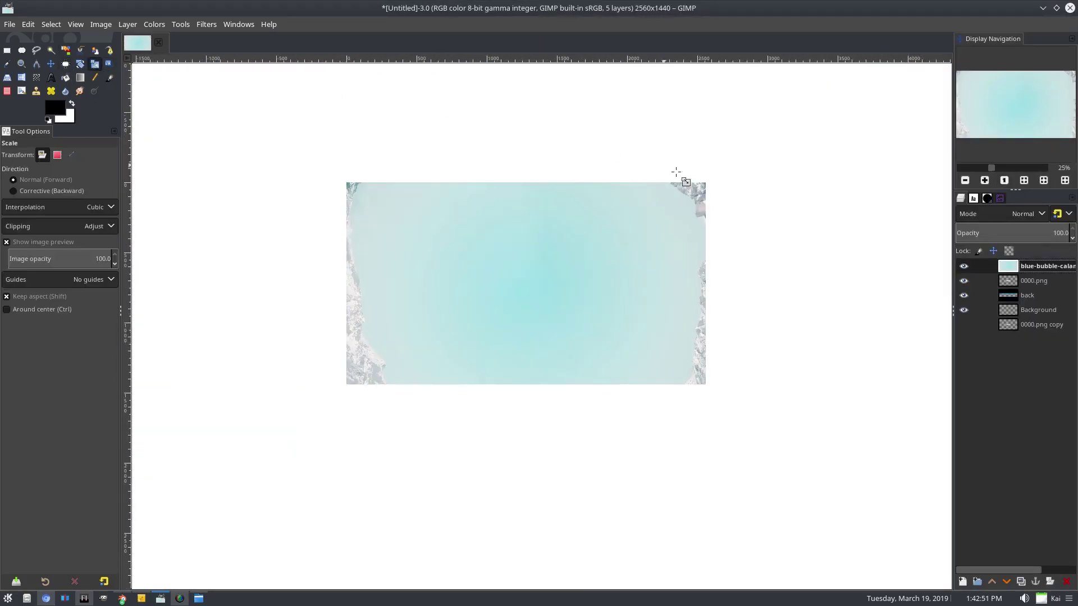
scroll(718, 227, "down", 1)
left_click_drag(728, 225, 652, 245)
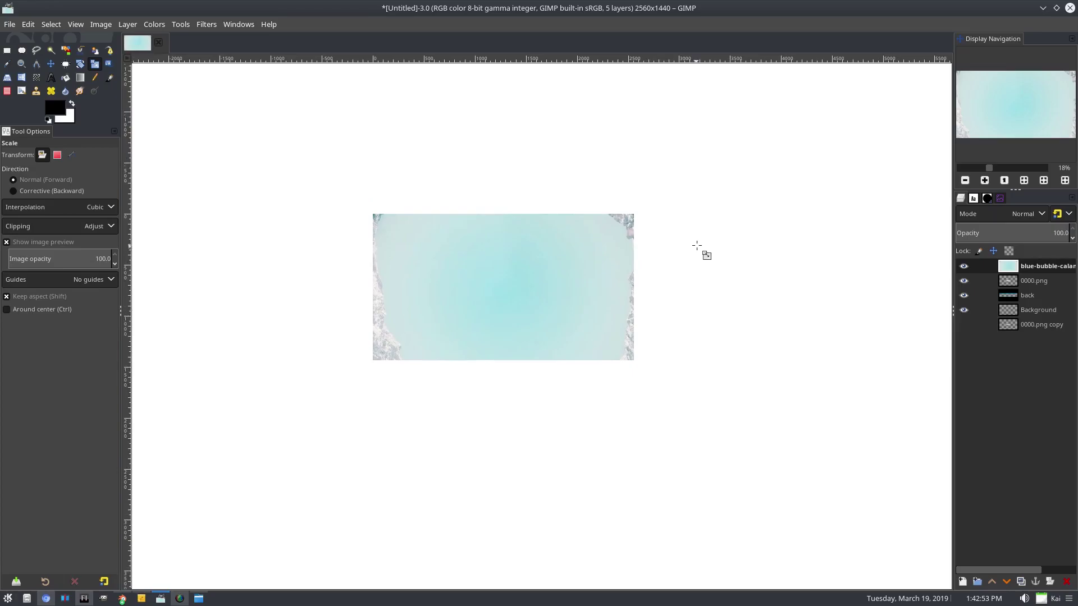
left_click(782, 163)
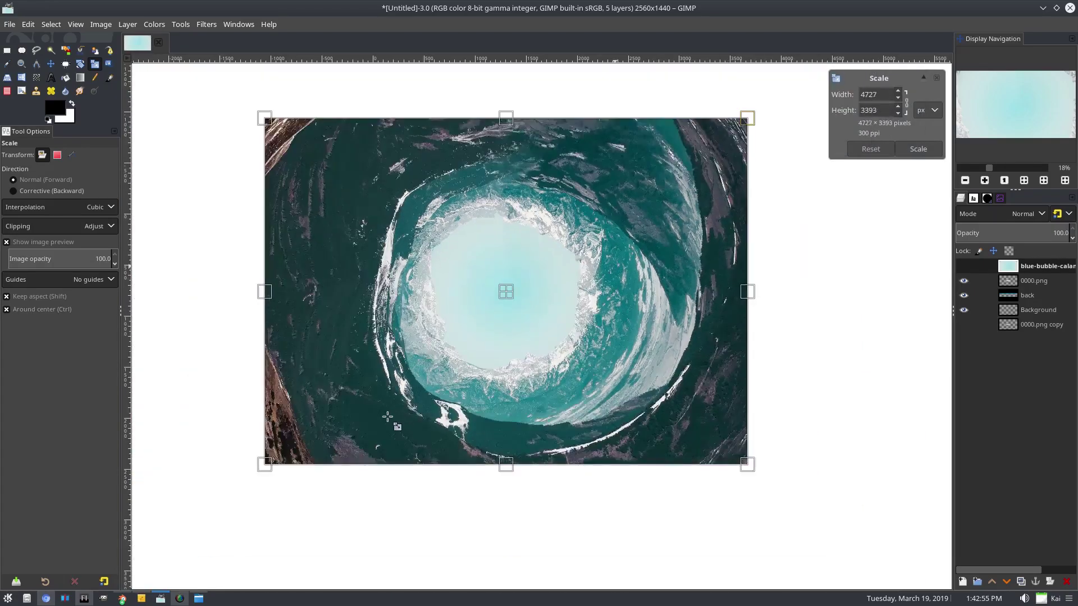
left_click_drag(383, 419, 338, 482)
scroll(466, 366, "up", 2)
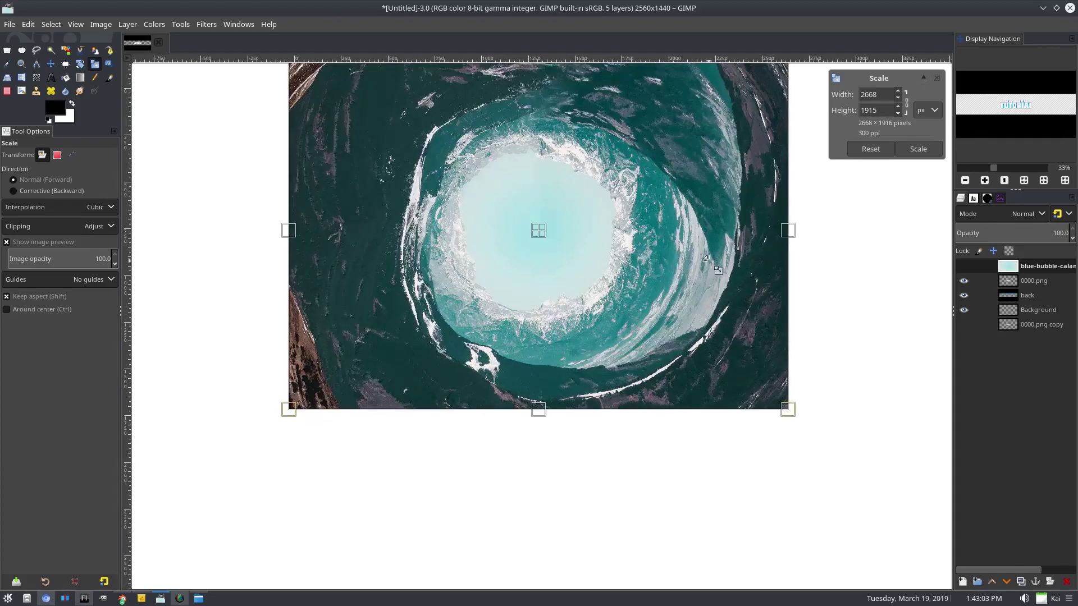
left_click(926, 148)
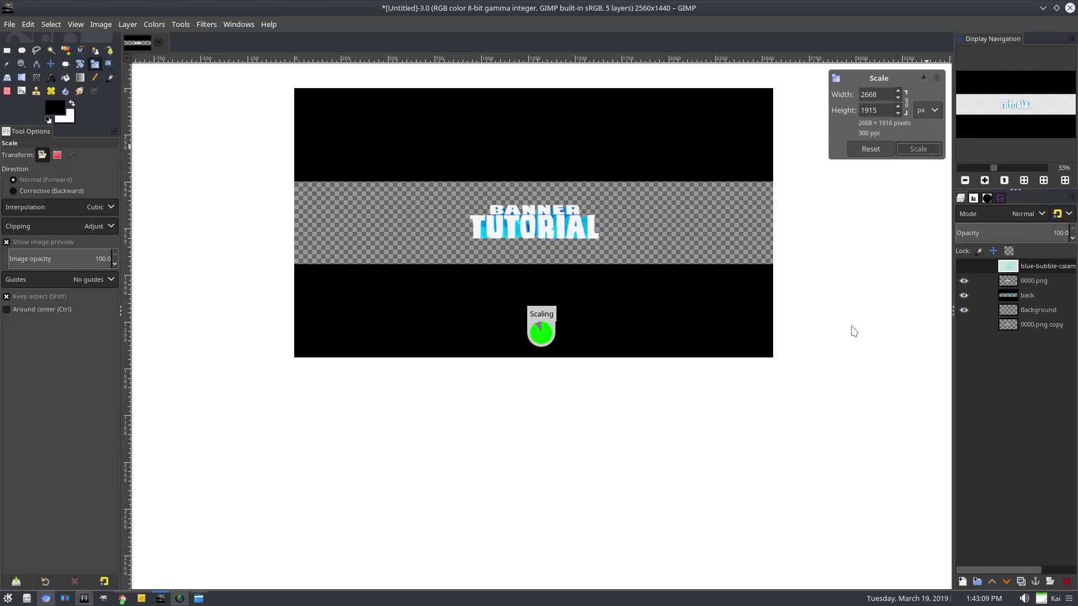
Move the blue-bubble-calamity layer below the back layer so it shows only behind the text in the strip.
left_click_drag(728, 275, 718, 379)
scroll(467, 275, "up", 3)
scroll(468, 275, "down", 2)
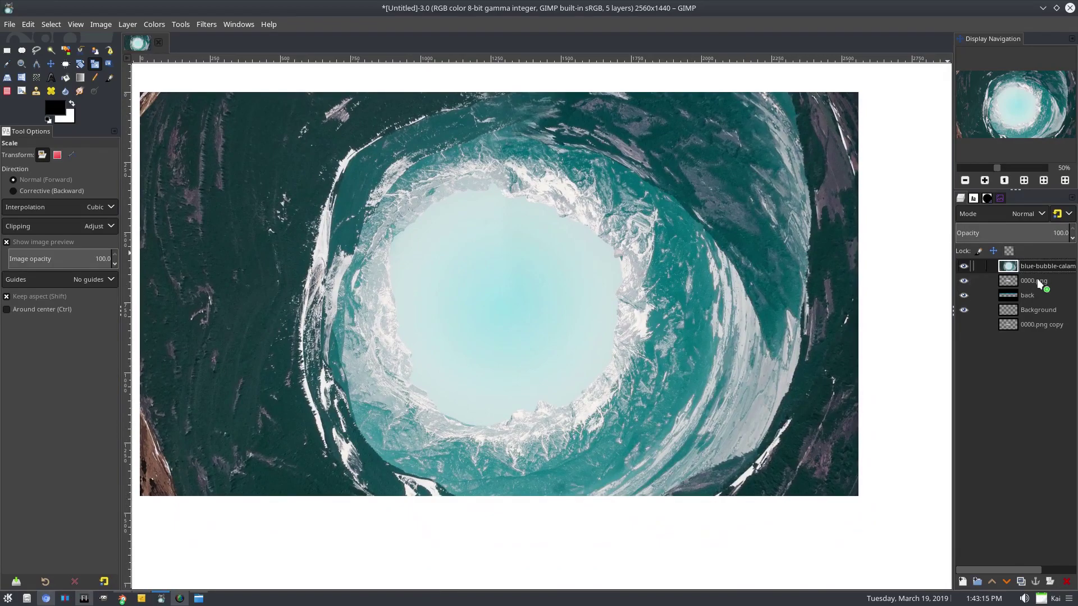
left_click_drag(1037, 284, 1025, 306)
left_click(1033, 282)
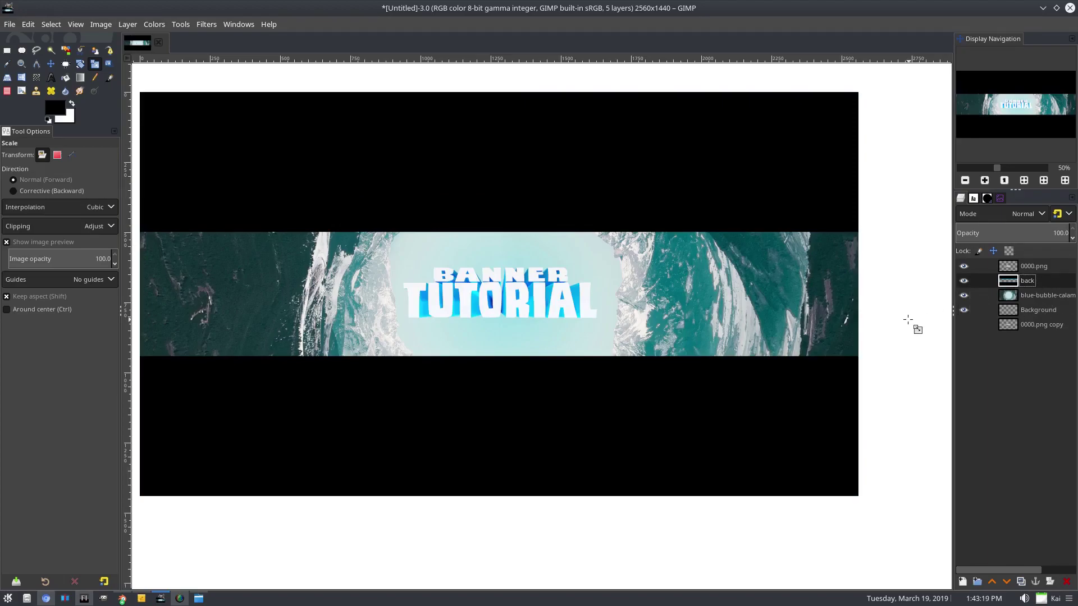
Duplicate the blue-bubble-calamity layer, move the original to the bottom of the layer stack, hide it and select the copy.
left_click(1066, 295)
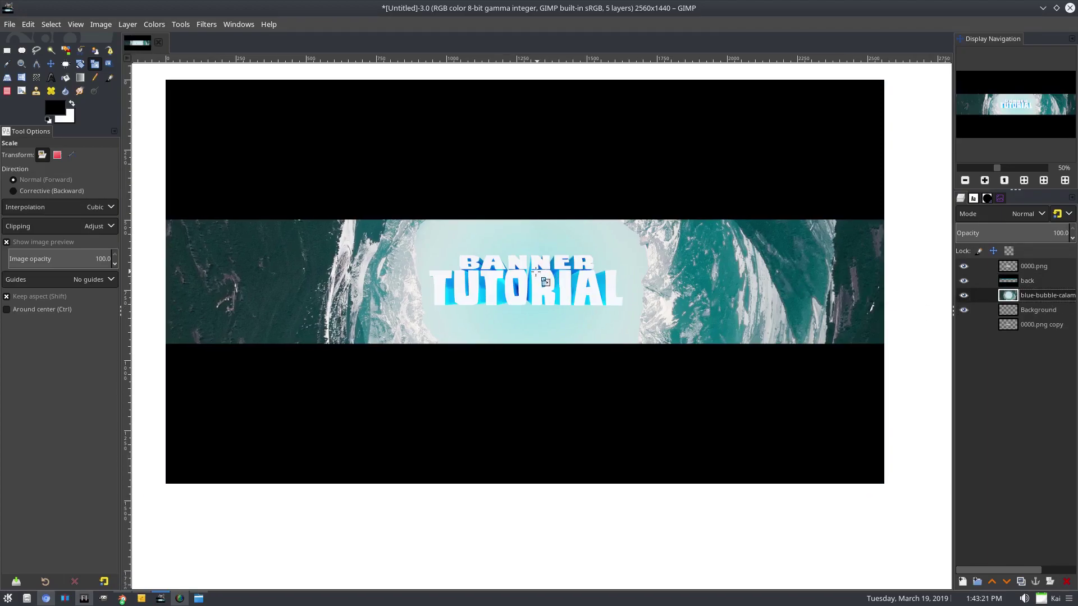
scroll(741, 291, "up", 4)
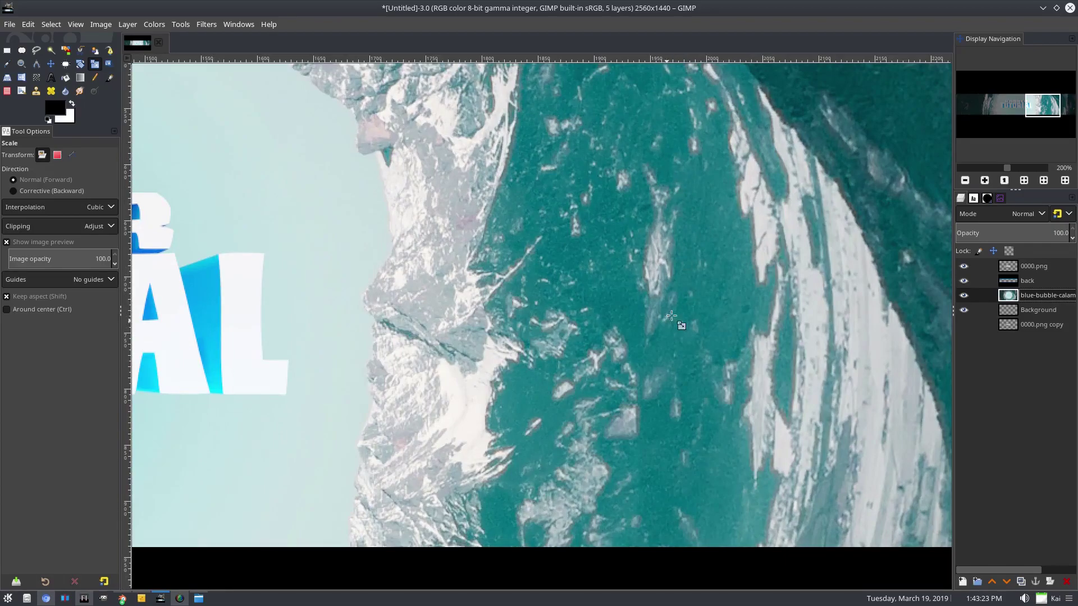
scroll(691, 304, "down", 3)
right_click(1001, 299)
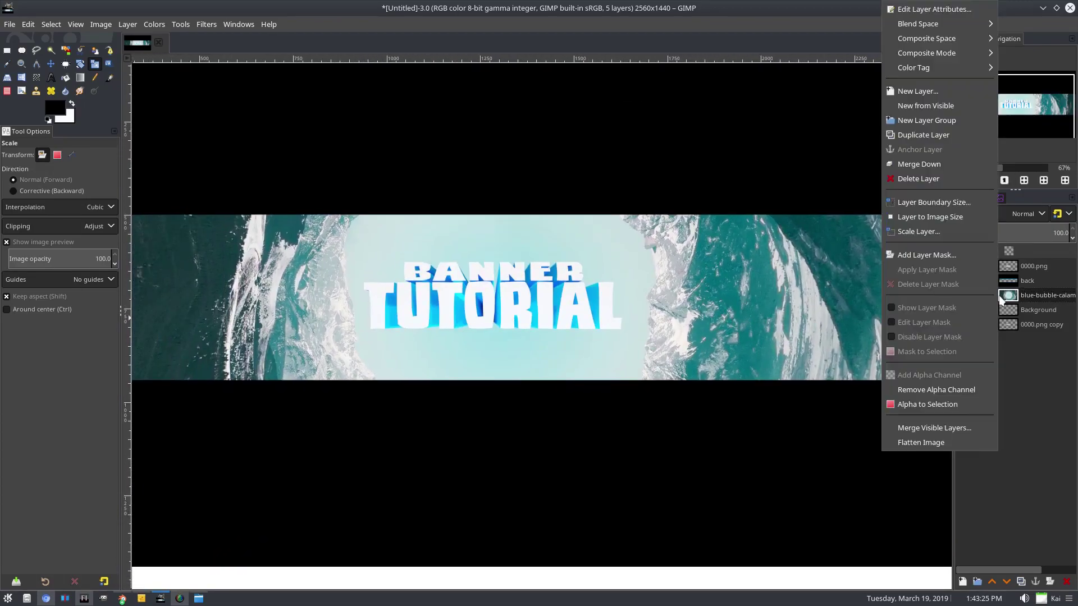
left_click(957, 135)
left_click_drag(1011, 310, 1035, 356)
left_click(1038, 294)
Start a Curves adjustment on the blue-bubble-calamity copy and shape a slight S-shaped Value curve with brighter highlights and darker shadows.
scroll(735, 329, "down", 1)
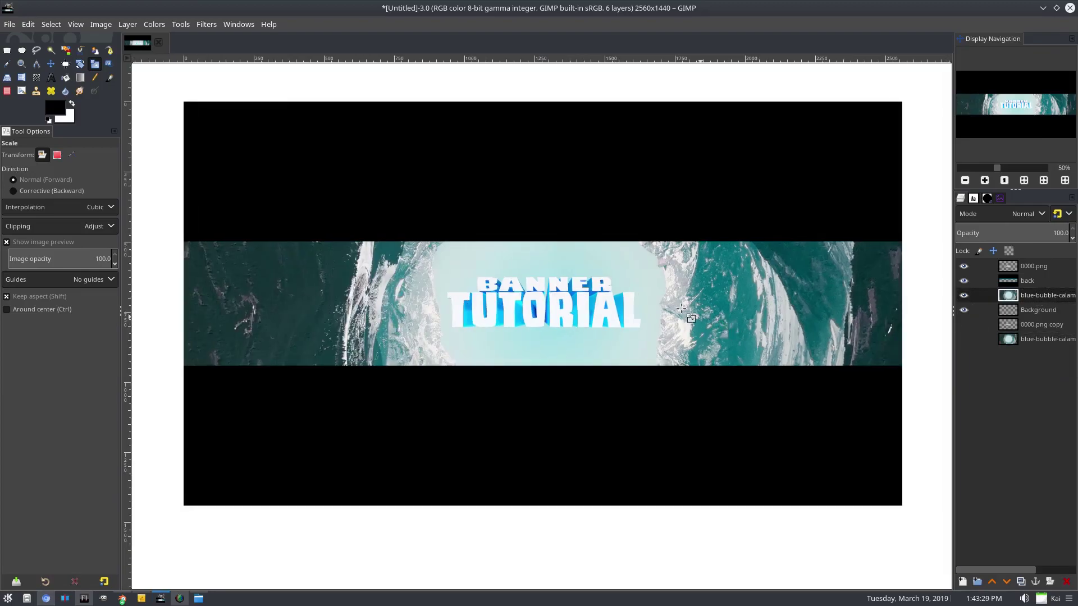
left_click(157, 24)
left_click(161, 172)
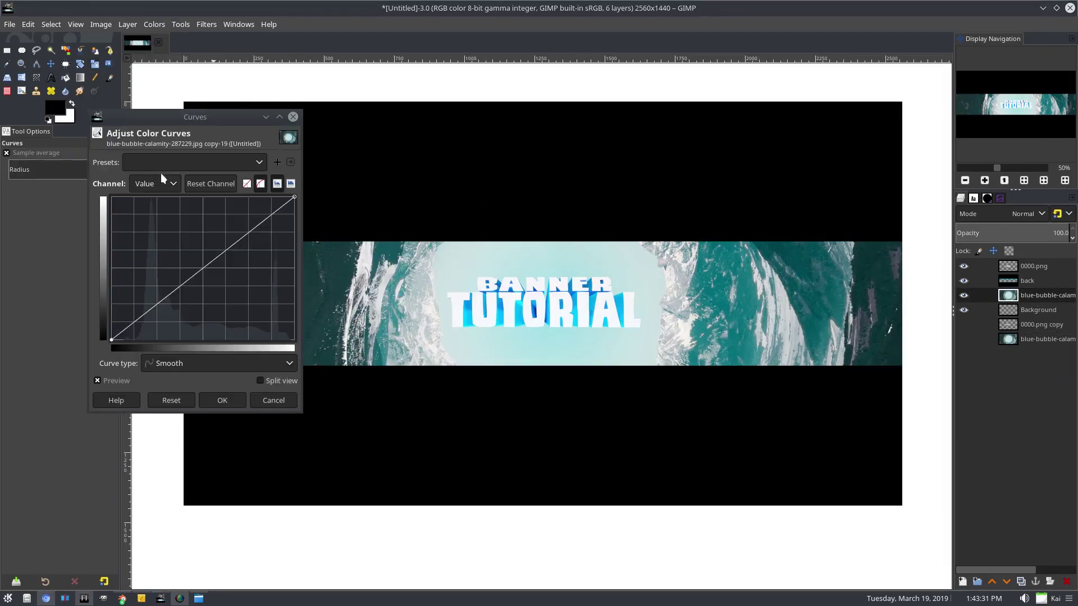
left_click(264, 216)
left_click(159, 308)
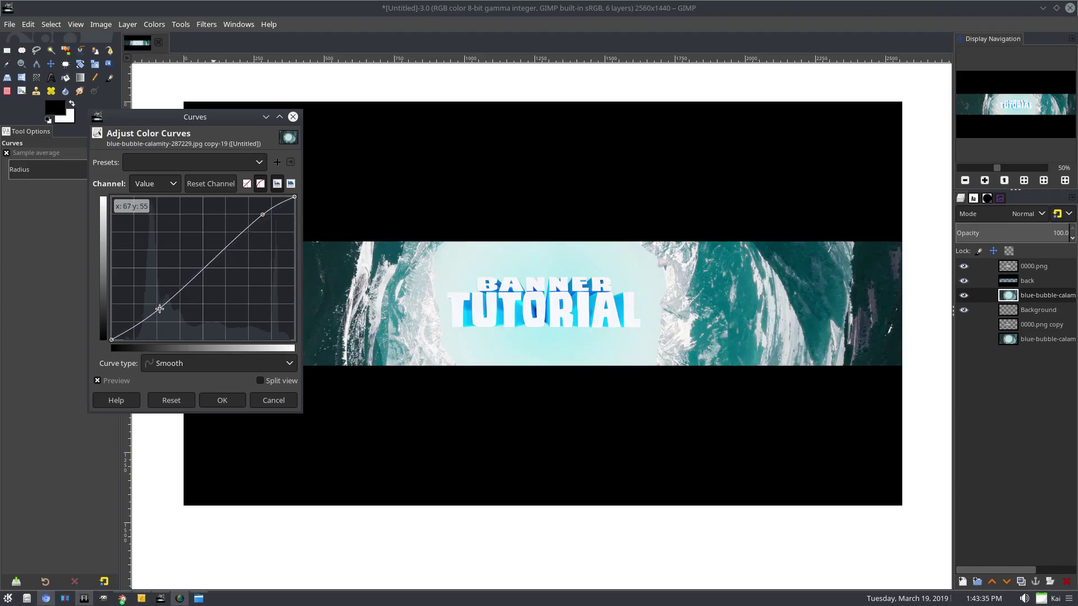
Shift the background towards blue by slightly lowering the Red and Green curves' midtones and raising the Blue curve's midtones.
left_click(160, 184)
left_click(159, 194)
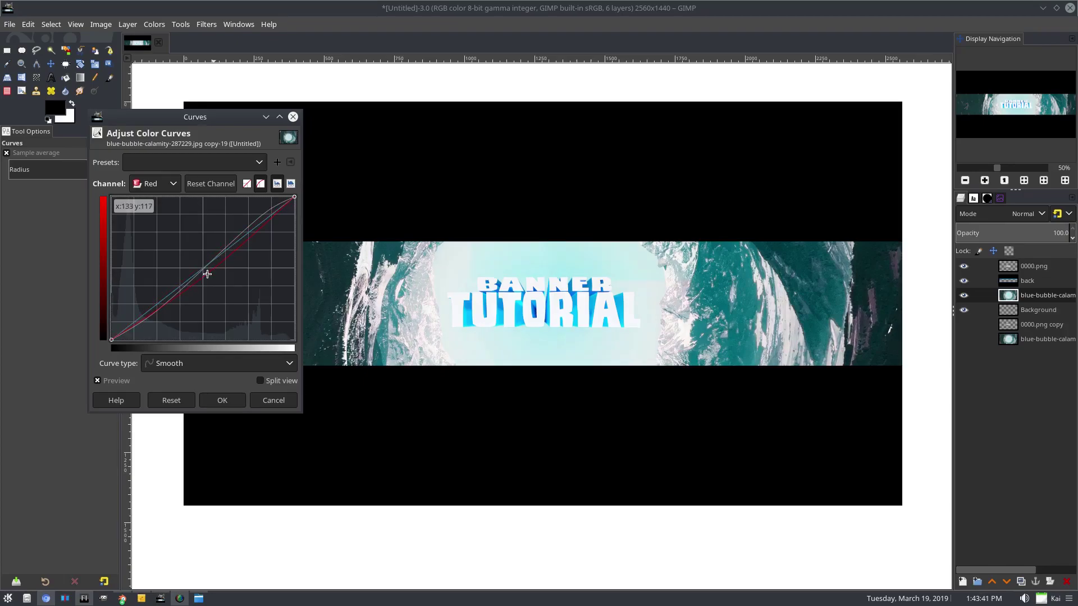
left_click(159, 184)
left_click(165, 199)
left_click_drag(204, 264, 209, 270)
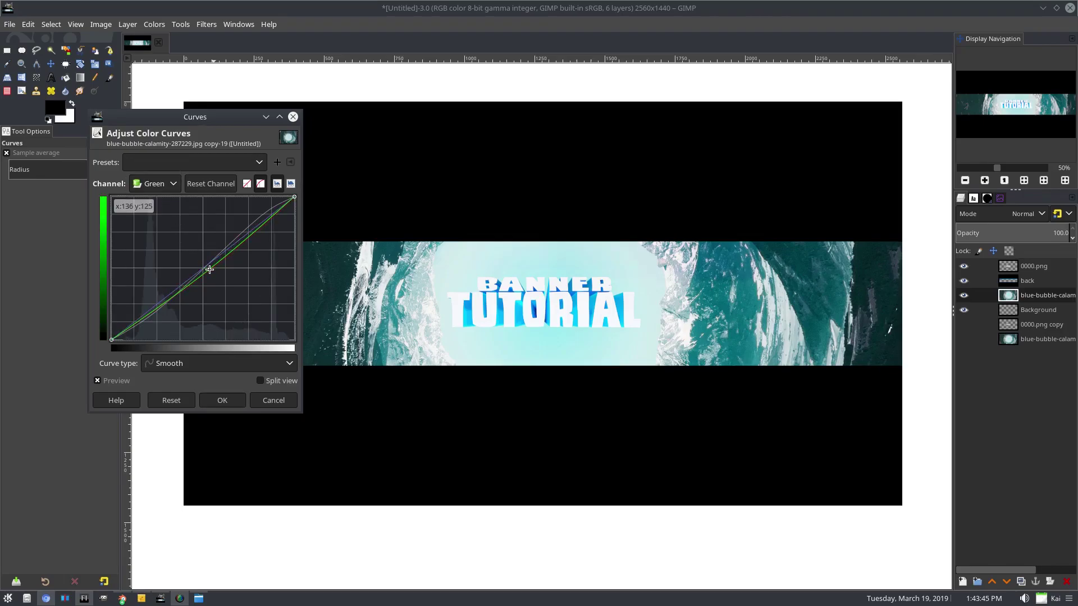
left_click(161, 187)
left_click(154, 201)
left_click_drag(207, 267, 198, 258)
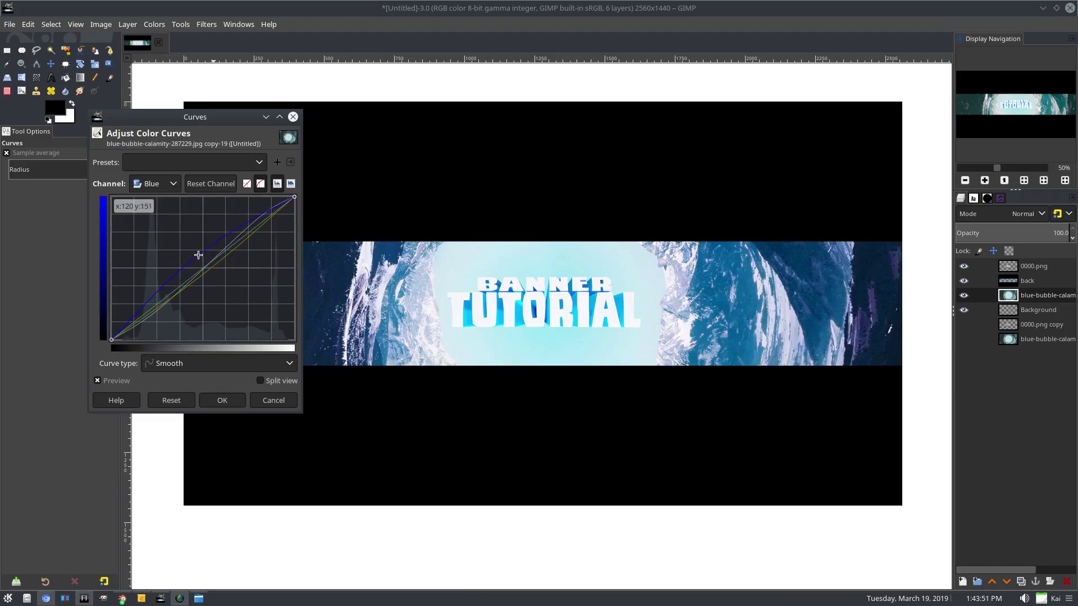
Bring the Green curve back up near the diagonal and lower the Red curve's midtones further.
left_click(150, 183)
left_click(150, 166)
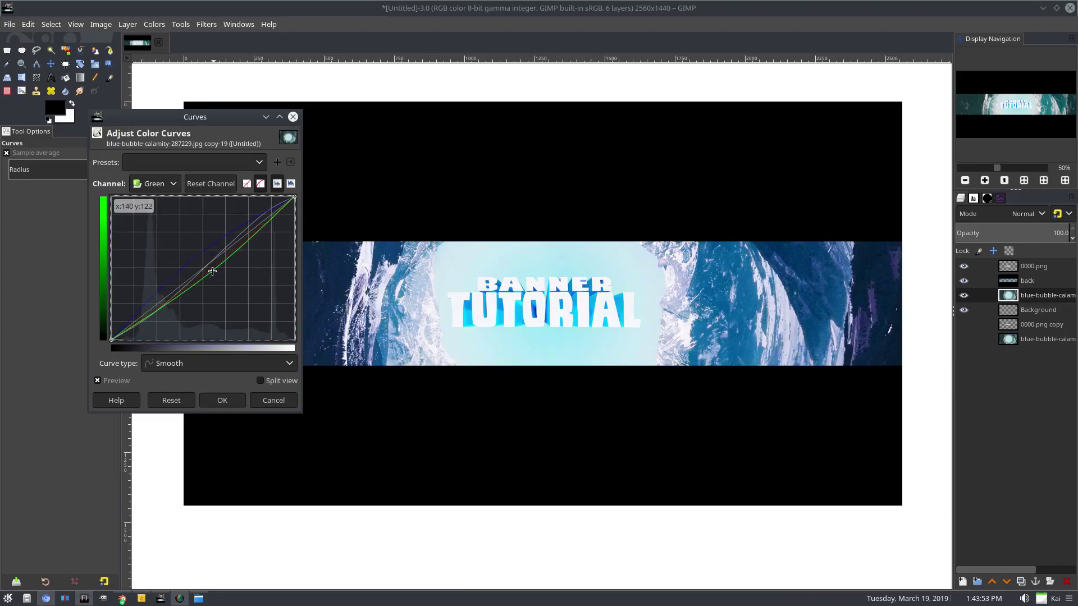
left_click_drag(213, 273, 208, 266)
left_click(172, 185)
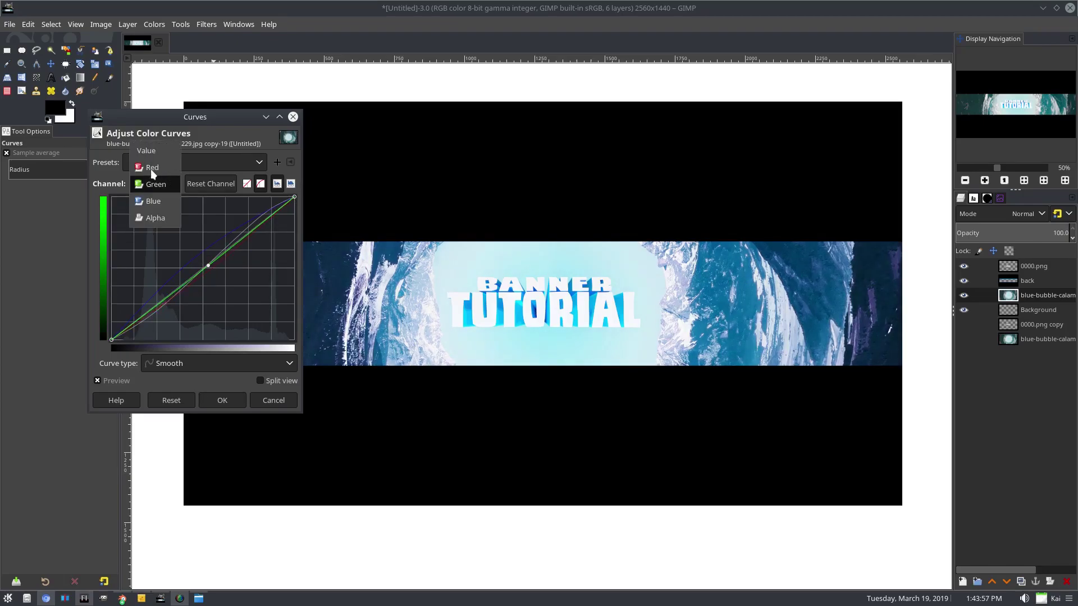
left_click(151, 167)
left_click_drag(209, 274, 210, 277)
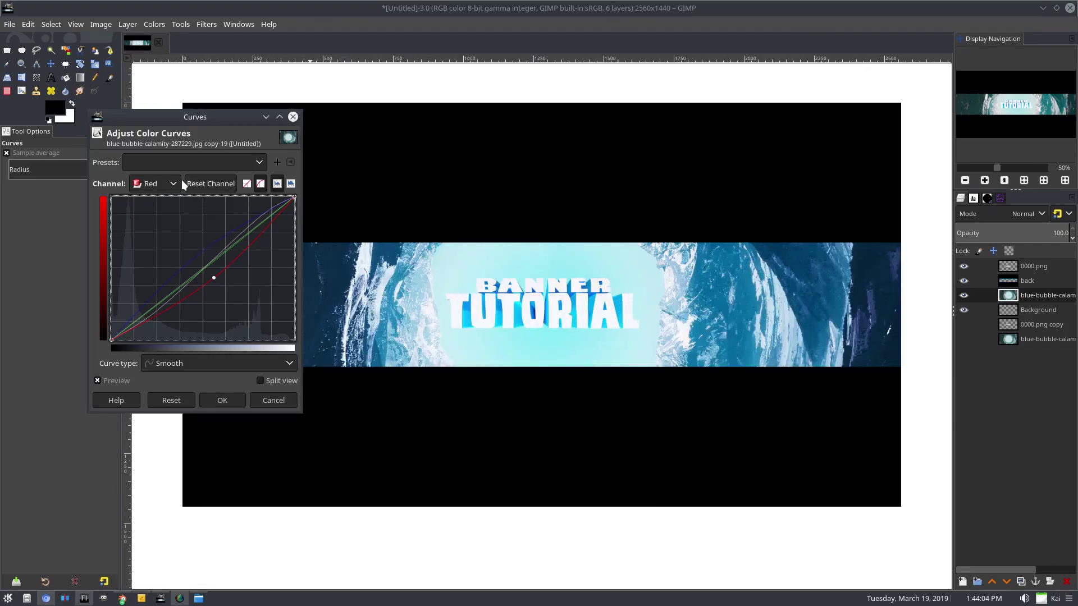
Raise the Blue curve's middle point to about x 109, y 166 and apply the Curves adjustment.
left_click(159, 184)
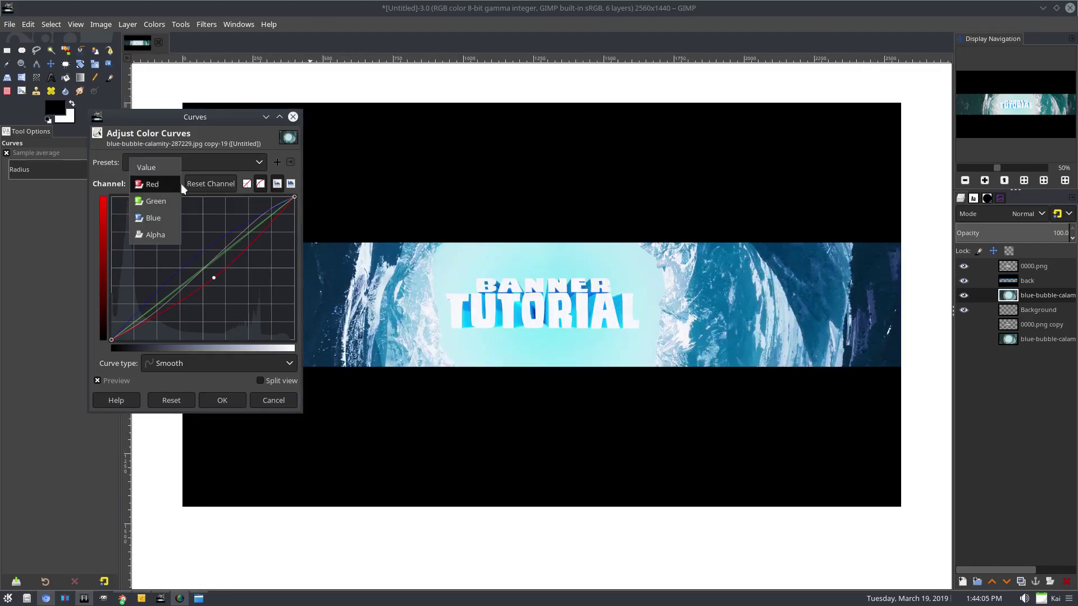
left_click(155, 186)
scroll(651, 314, "down", 3)
scroll(667, 320, "up", 3)
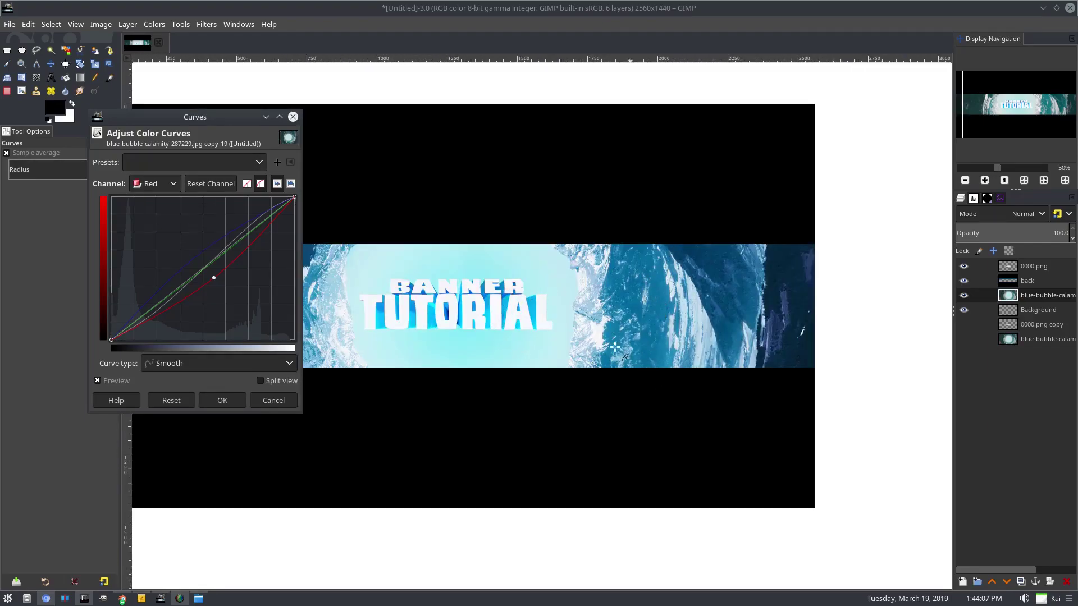
left_click(157, 185)
left_click(158, 217)
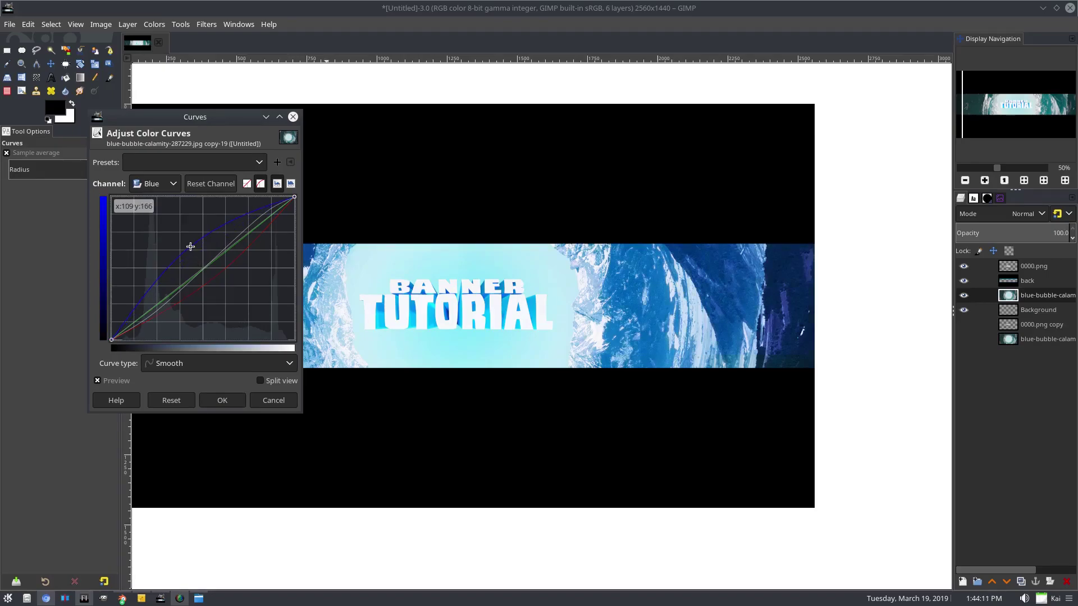
scroll(477, 358, "down", 3)
scroll(468, 361, "up", 3)
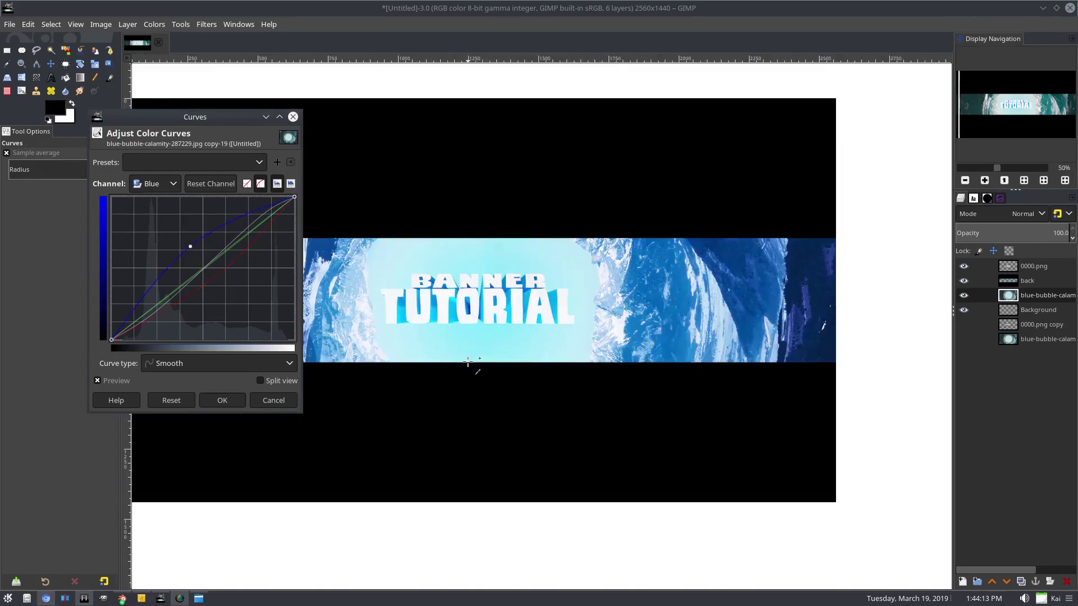
left_click(232, 400)
scroll(567, 378, "down", 1)
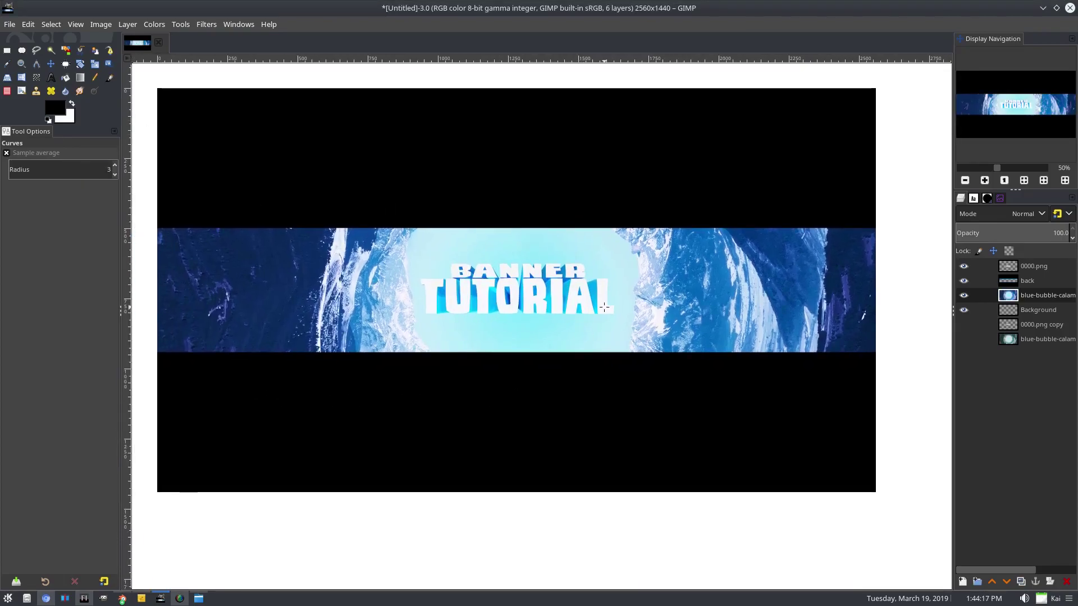
mouse_move(431, 272)
left_mouse_down()
mouse_move(440, 255)
mouse_move(420, 256)
left_mouse_up()
left_click(8, 51)
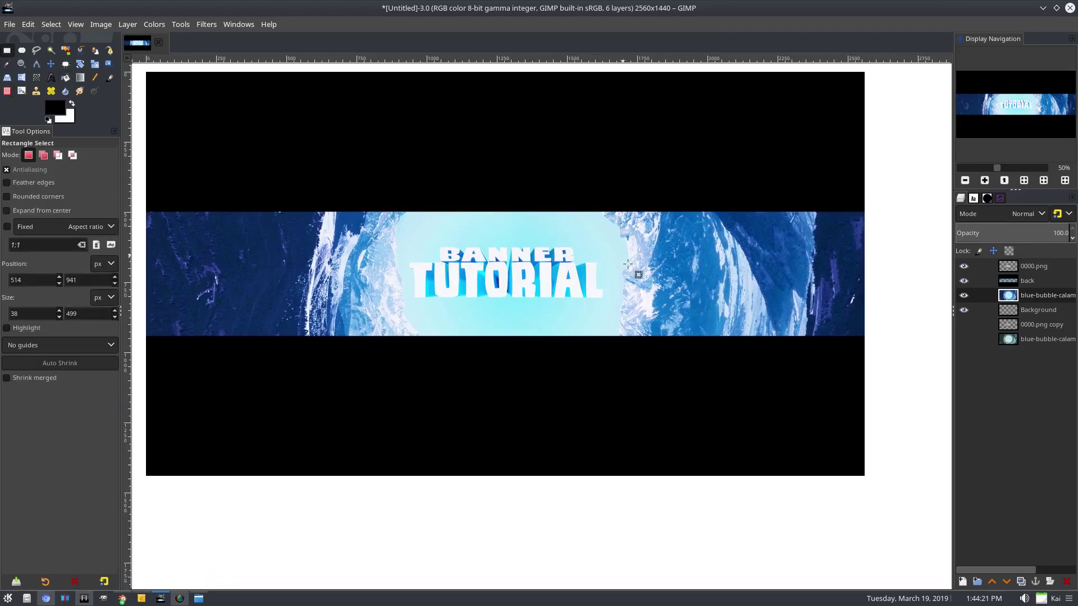
left_click_drag(259, 287, 298, 288)
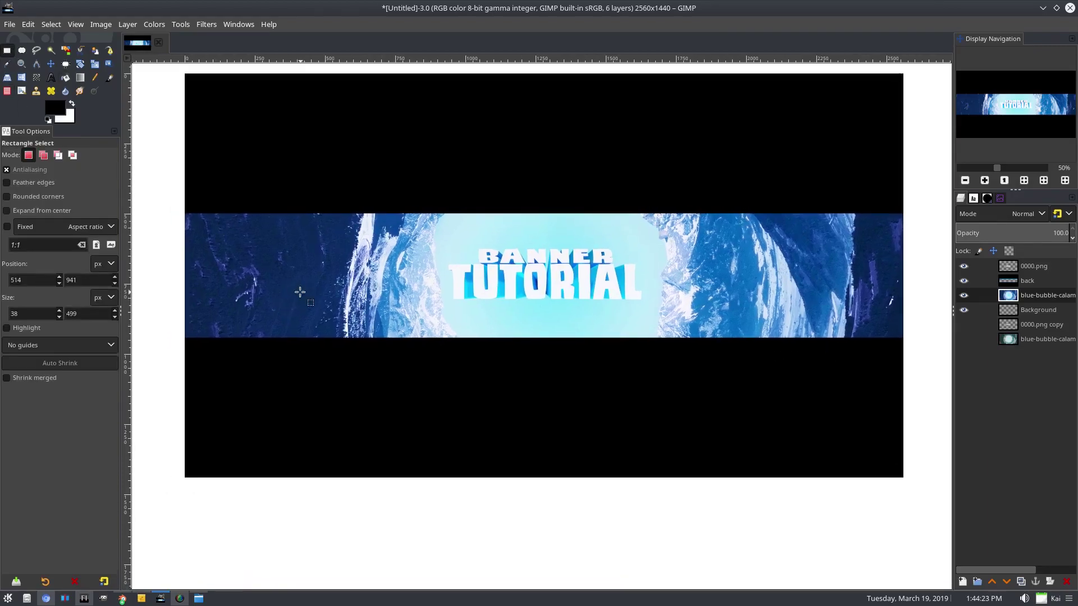
key("minus")
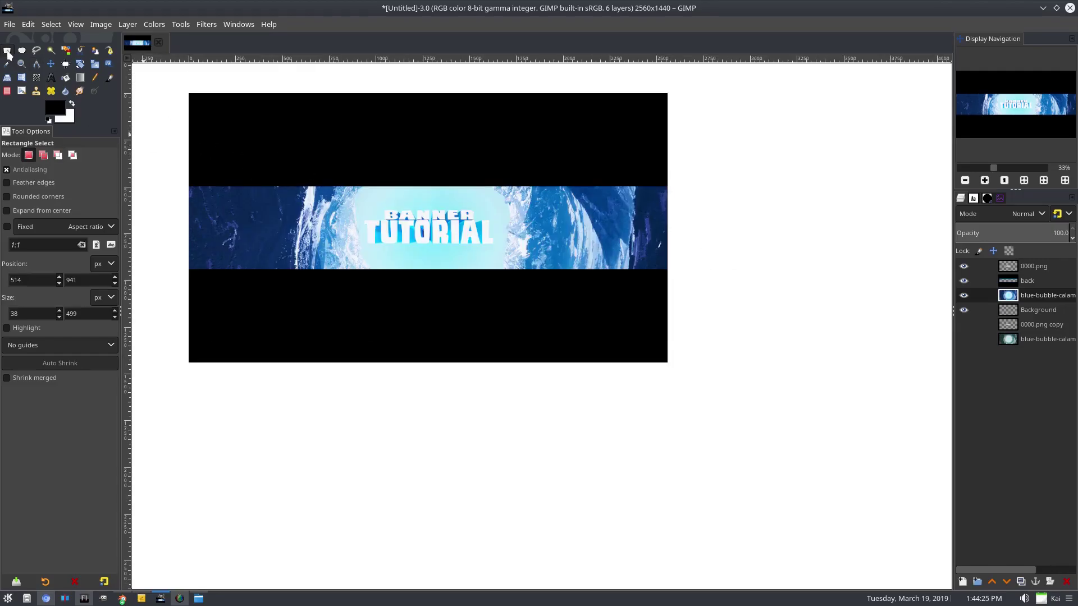
left_click_drag(155, 67, 432, 393)
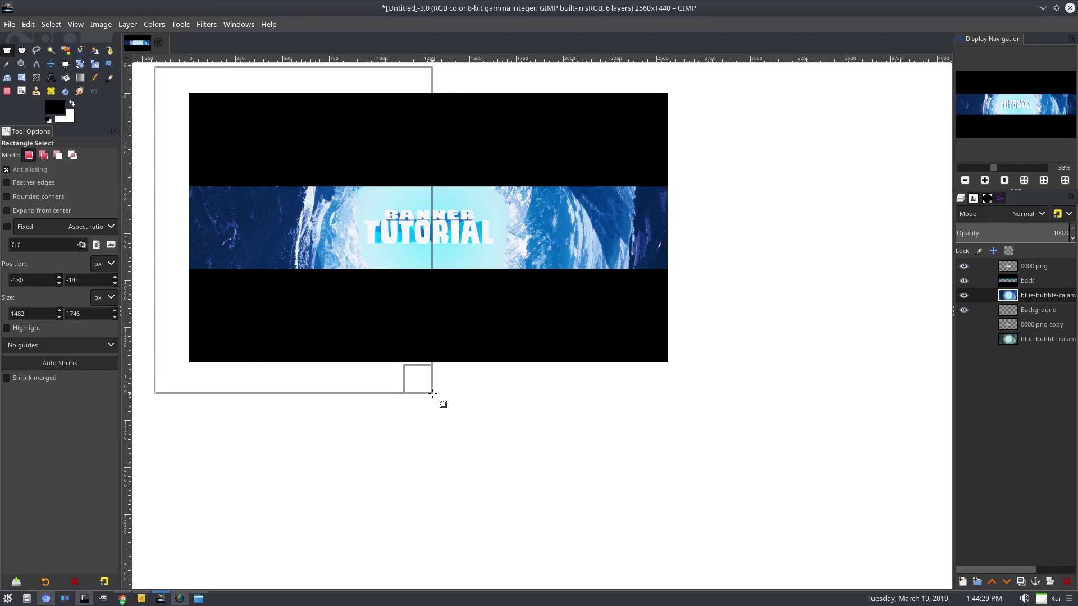
left_click(51, 24)
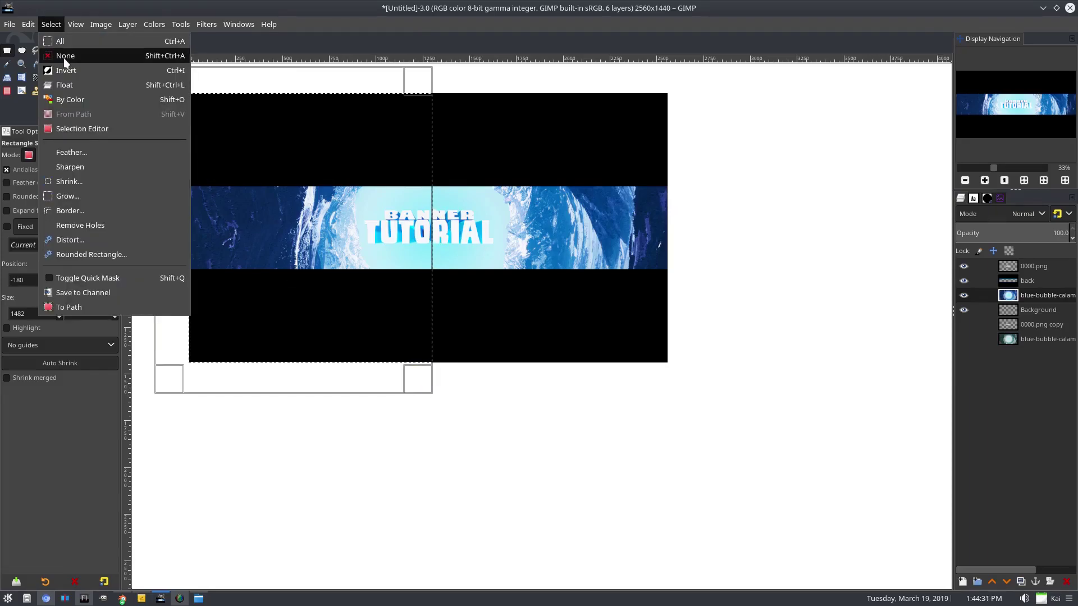
left_click(62, 51)
Add a horizontal guide at 50% of the image height.
left_click(75, 25)
mouse_move(110, 23)
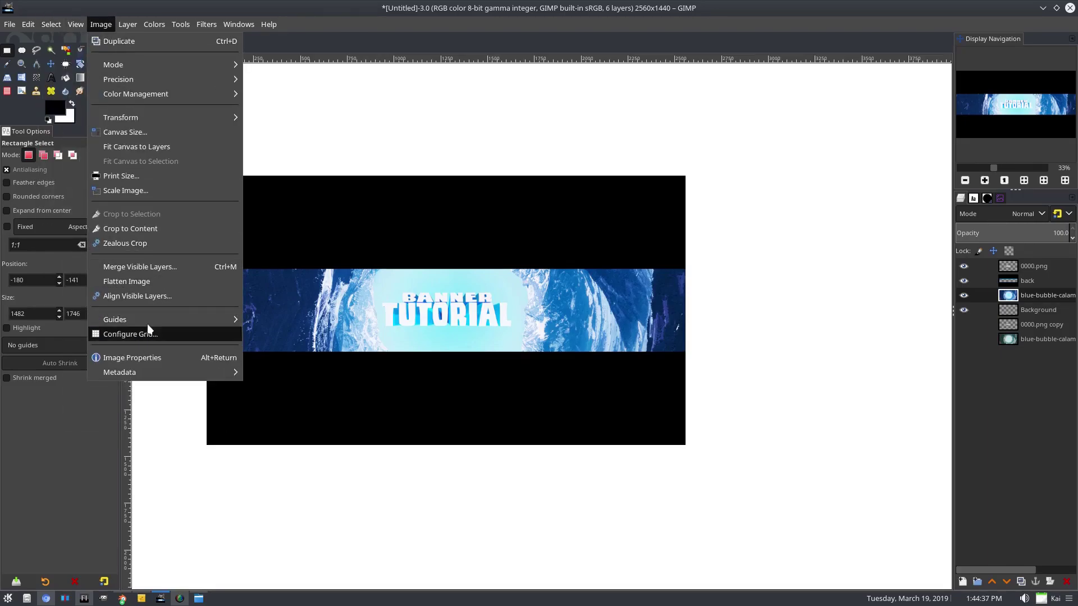
mouse_move(149, 317)
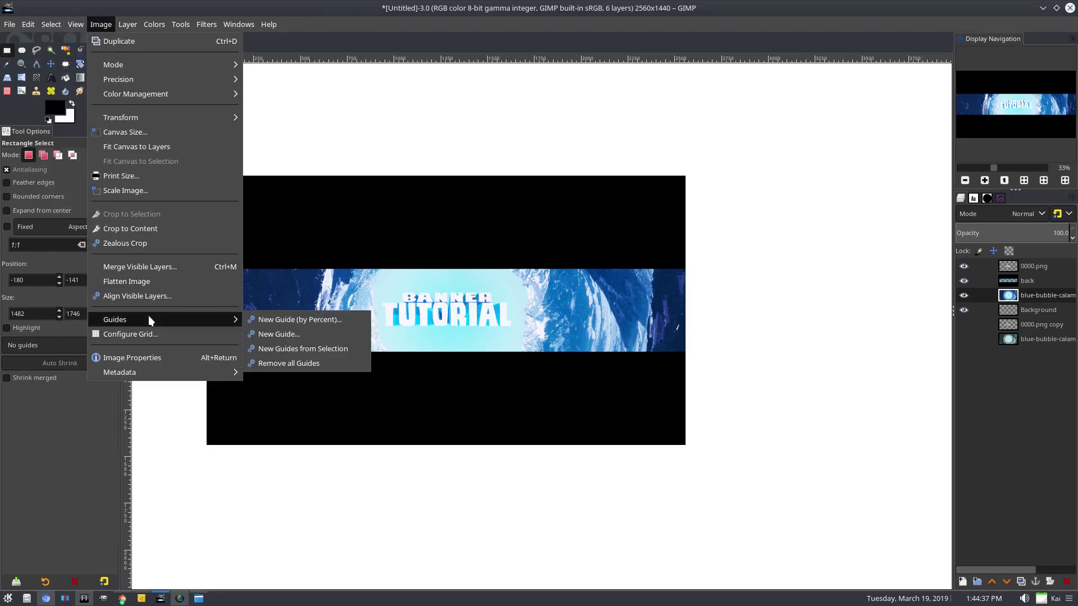
left_click(330, 320)
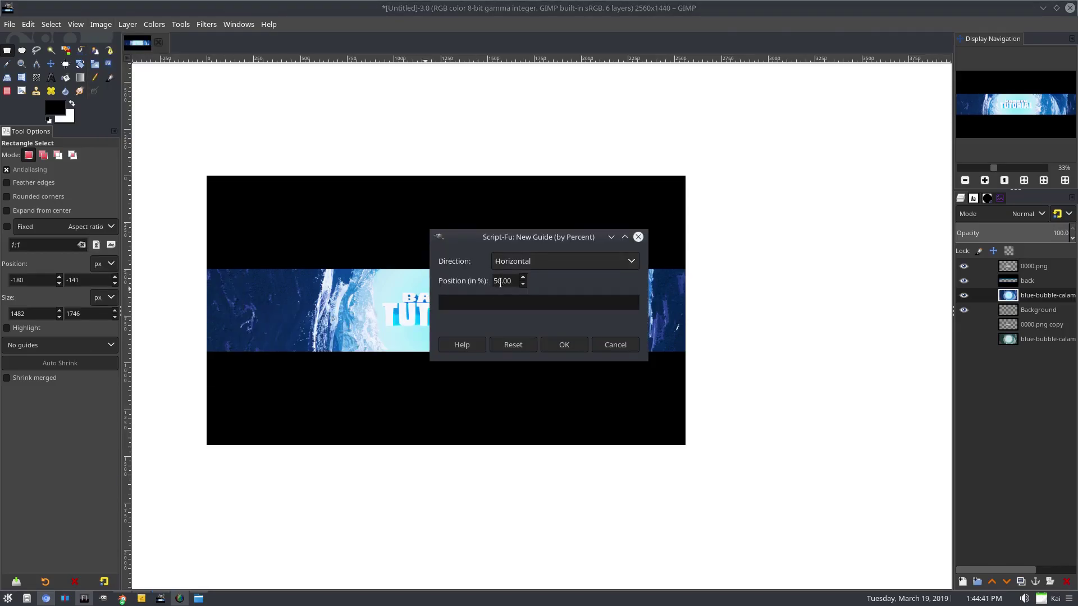
left_click(562, 347)
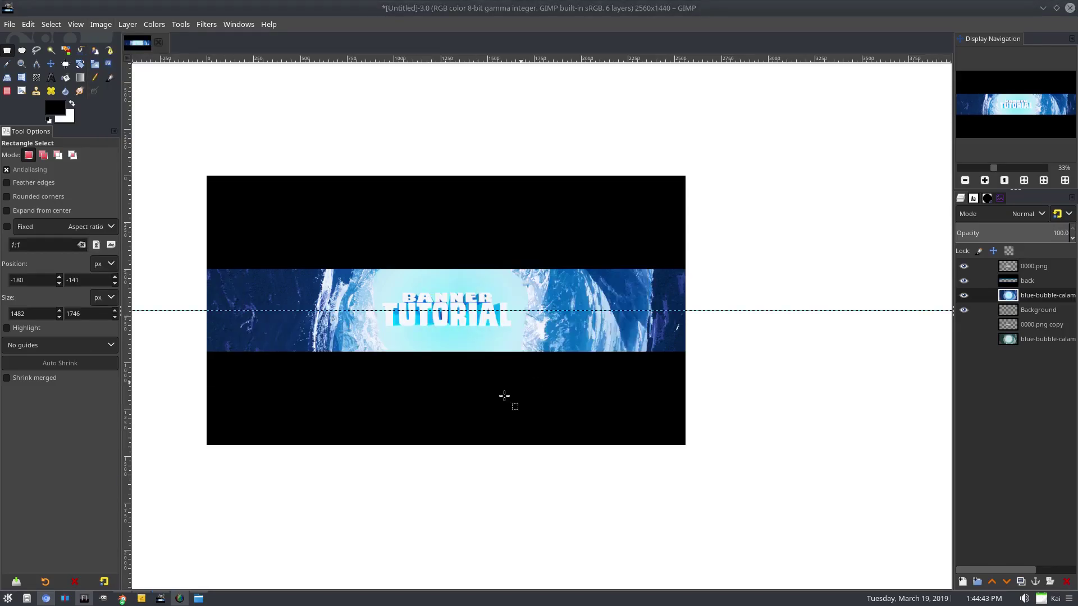
Add a vertical guide at 50% of the image width.
left_click(99, 22)
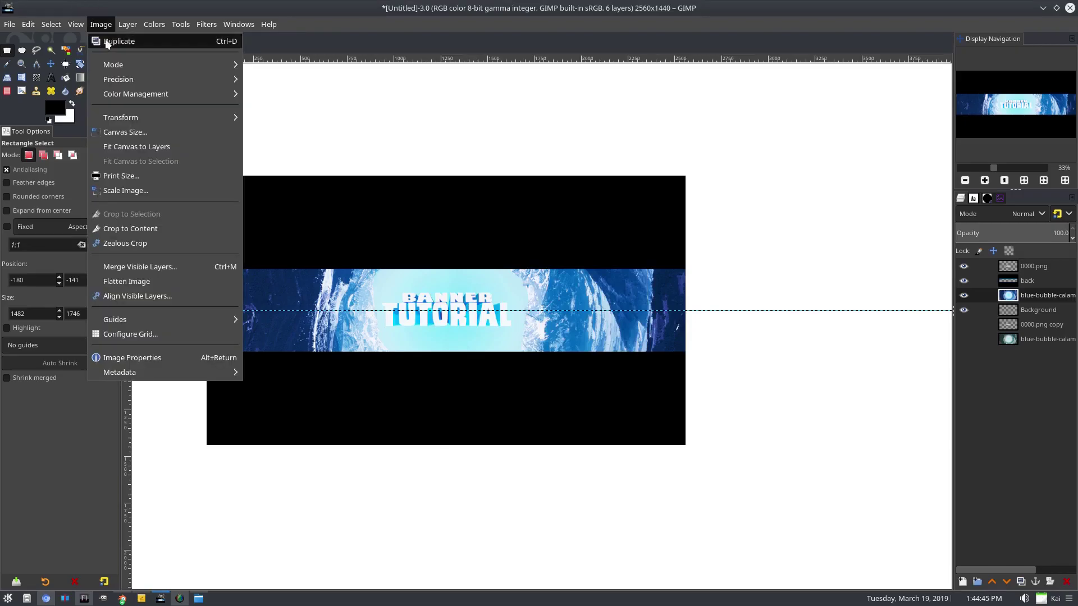
mouse_move(139, 317)
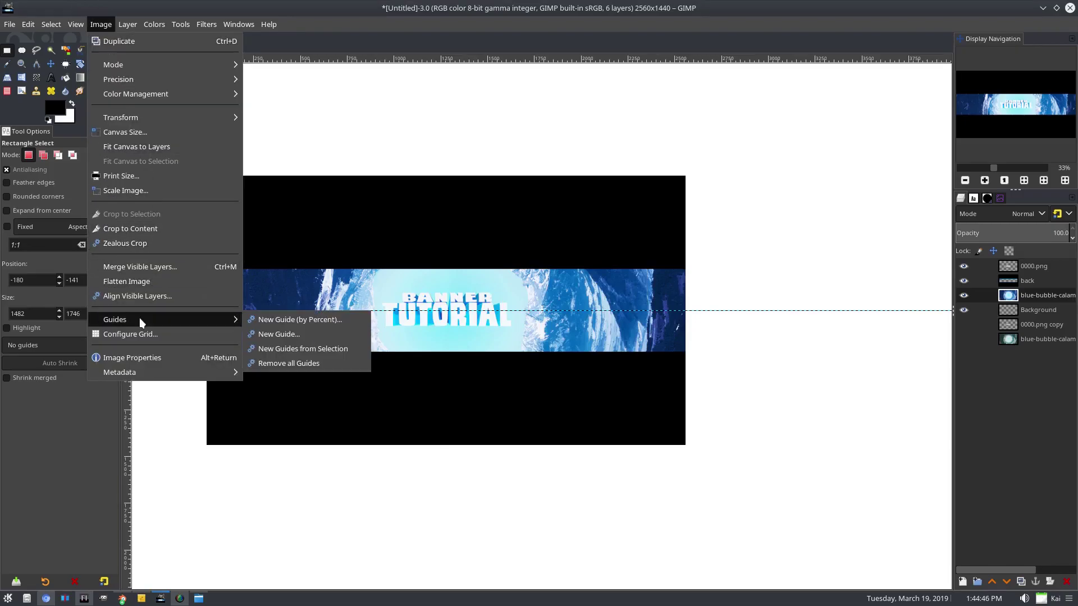
left_click(338, 322)
left_click(499, 255)
left_click(541, 276)
left_click(502, 281)
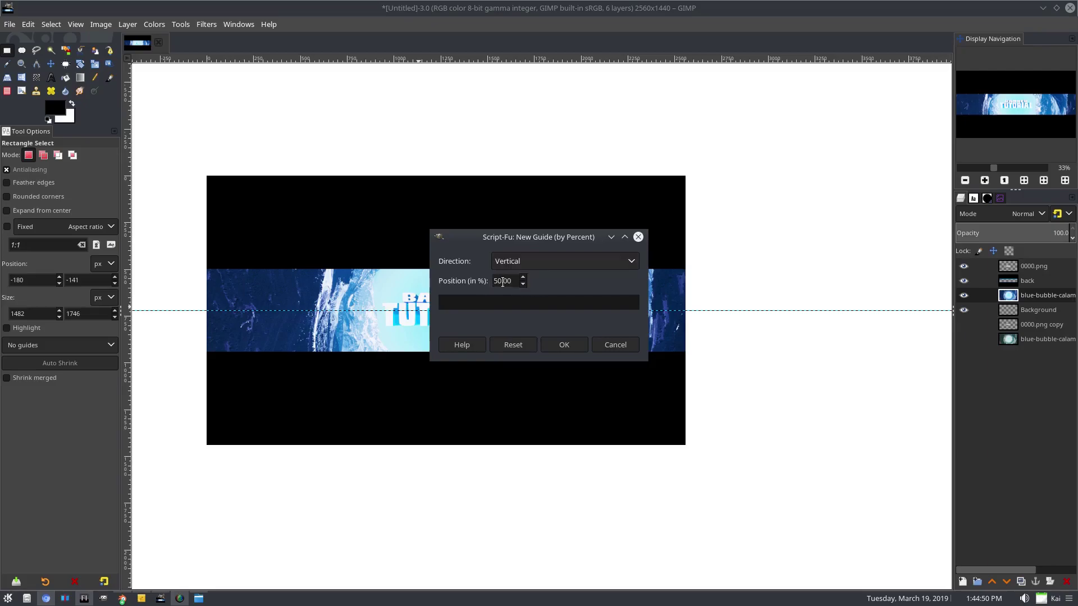
left_click(564, 344)
Crop the 0000.png text layer to its content and move it to the centre where the two guides cross.
scroll(443, 364, "up", 4)
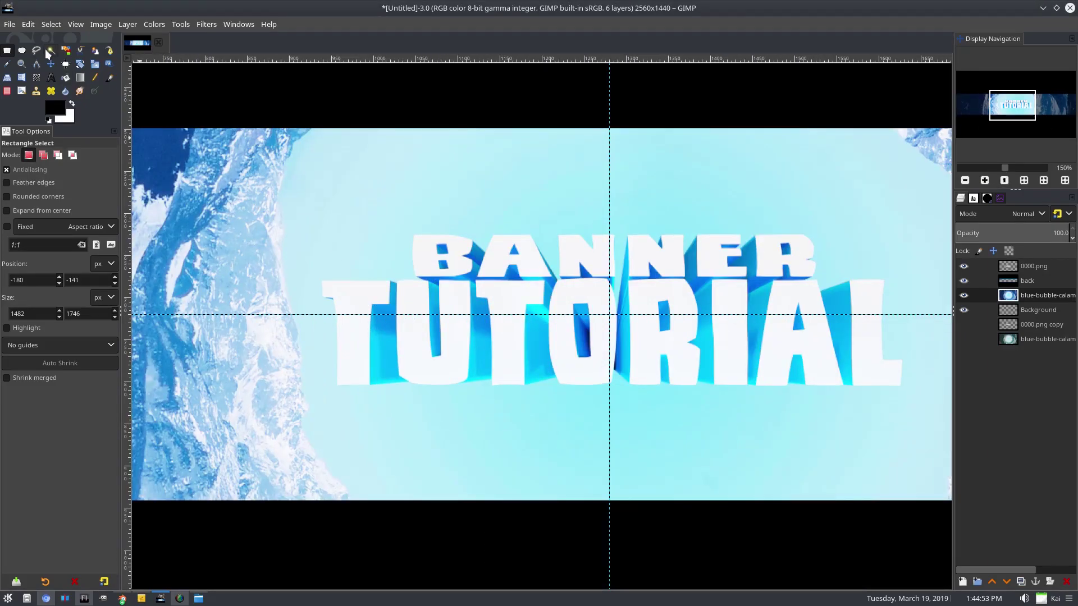
left_click(50, 64)
left_click_drag(488, 283, 638, 291)
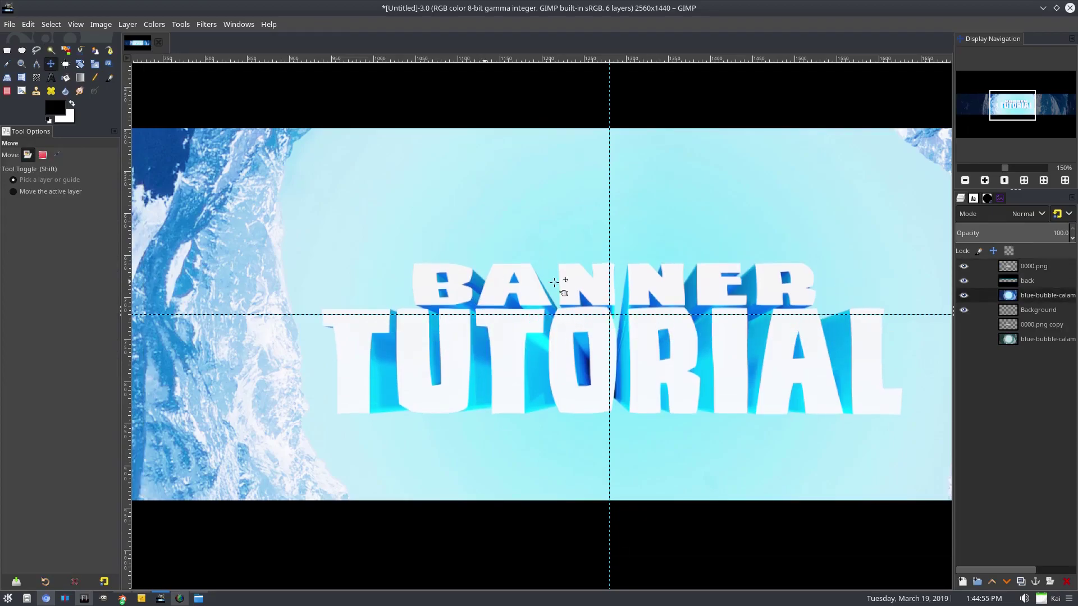
left_click(1035, 265)
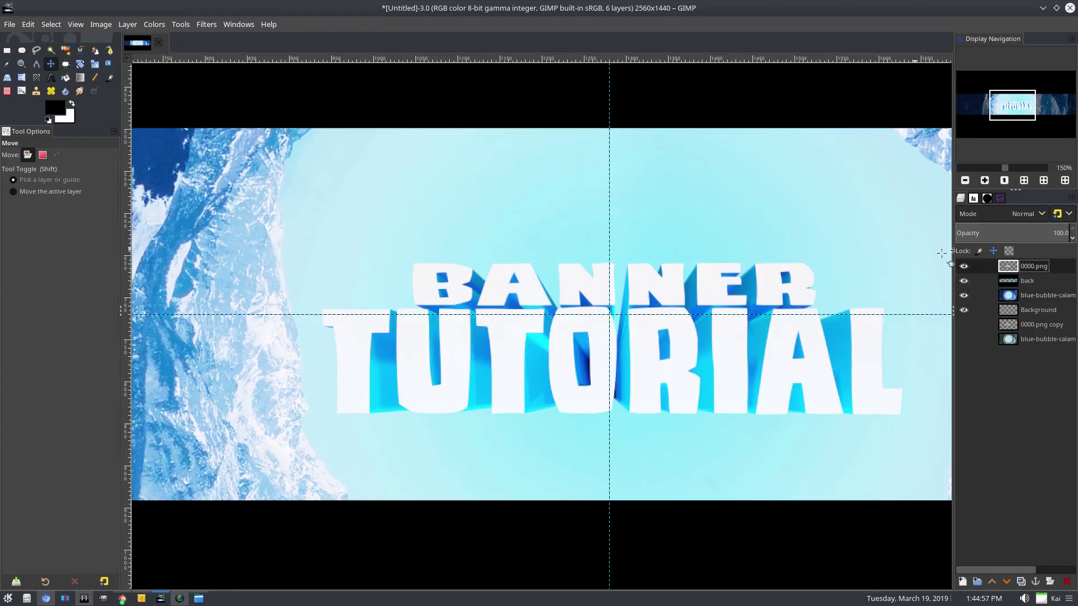
left_click(127, 24)
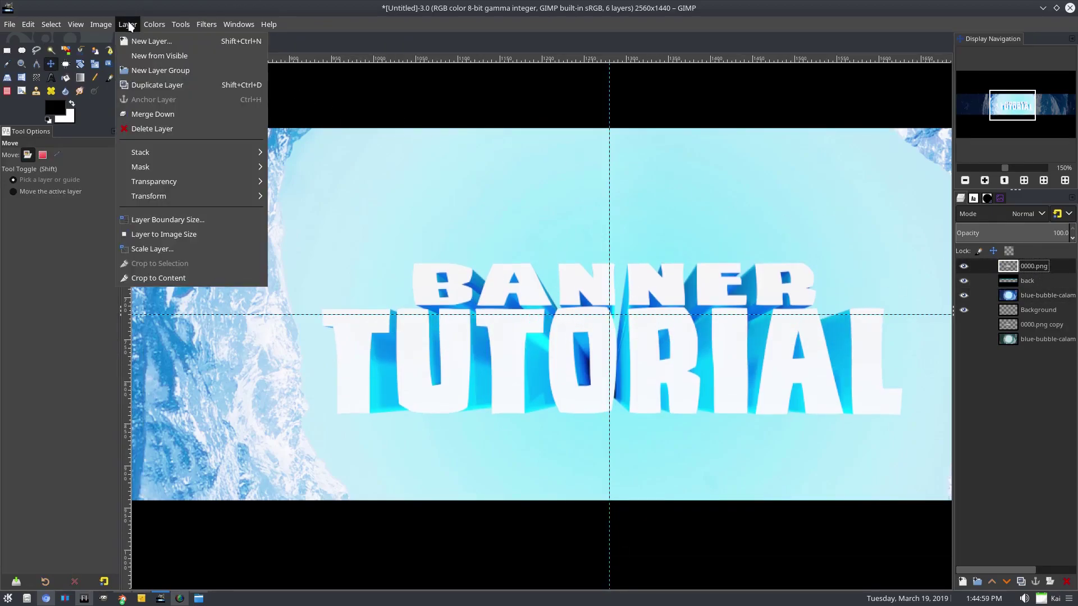
left_click(158, 278)
left_click_drag(570, 286, 575, 255)
Nudge the BANNER TUTORIAL text slightly upward relative to the horizontal guide, keeping it centred on the vertical guide.
key("shift+ctrl+j")
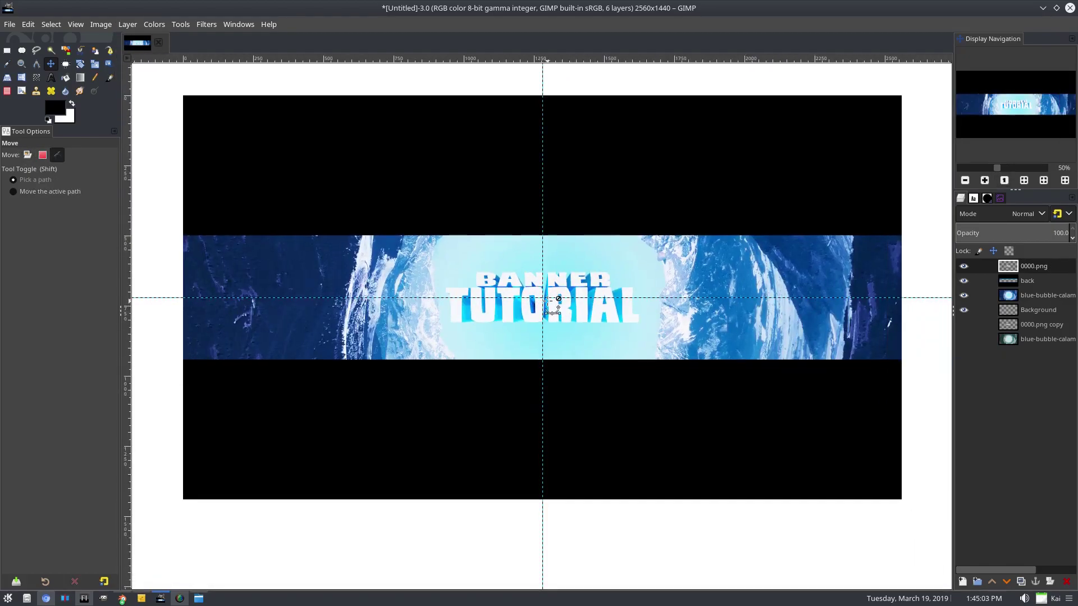
scroll(544, 278, "up", 2)
scroll(573, 330, "down", 2)
scroll(572, 332, "up", 2)
left_click_drag(580, 333, 586, 337)
scroll(587, 336, "down", 3)
scroll(525, 286, "up", 1)
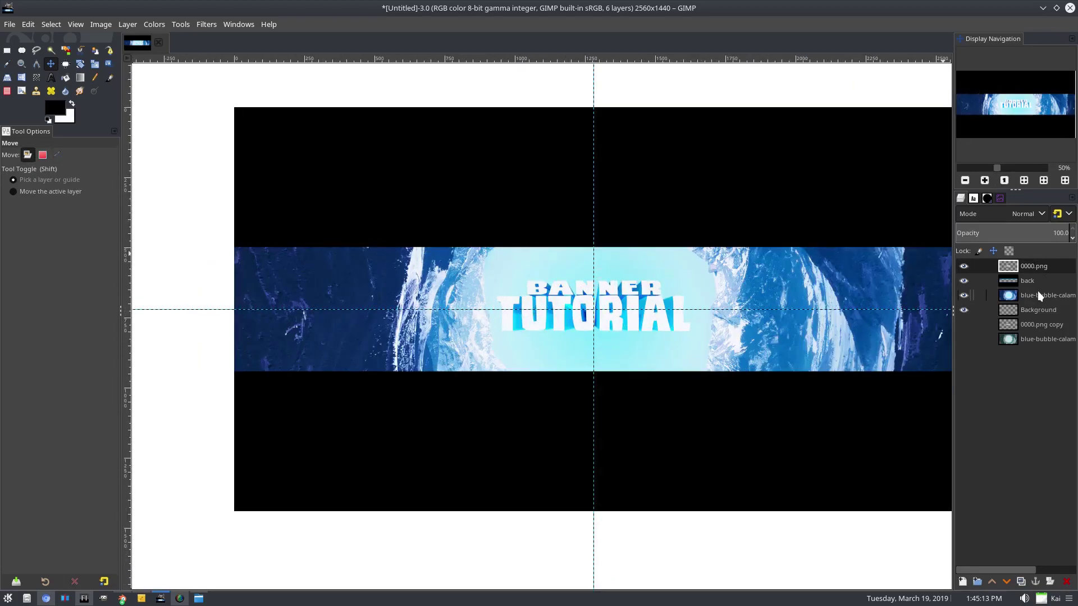
On the visible blue-bubble-calamity layer, make a rectangular selection covering the image's left half exactly up to the vertical centre guide.
left_click(1037, 291)
scroll(738, 306, "down", 1)
left_click_drag(738, 305, 708, 290)
left_click(963, 293)
left_click(963, 295)
left_click(7, 50)
left_click_drag(334, 121, 623, 483)
key("1")
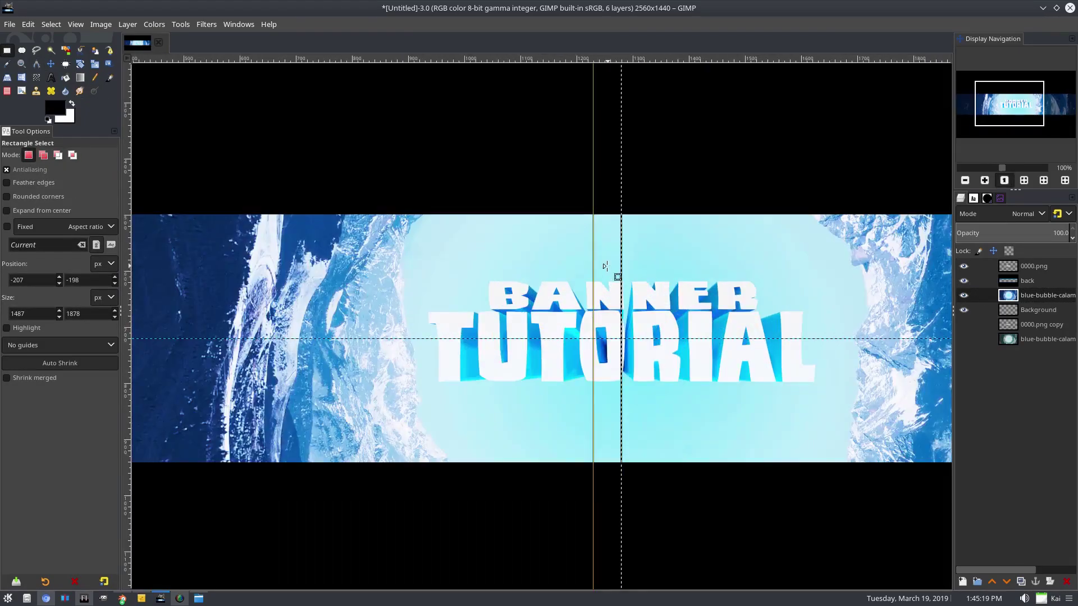
mouse_move(606, 268)
left_mouse_down()
mouse_move(580, 271)
mouse_move(622, 273)
left_mouse_up()
key("shift+2")
key("Delete")
left_click(53, 24)
left_click(55, 69)
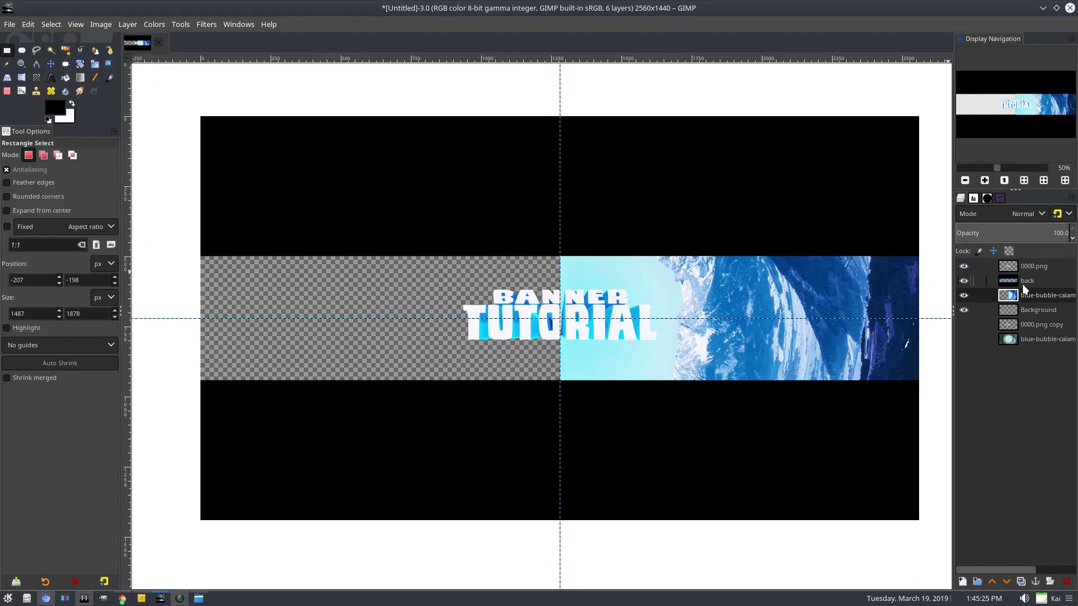
key("ctrl+z")
key("ctrl+z")
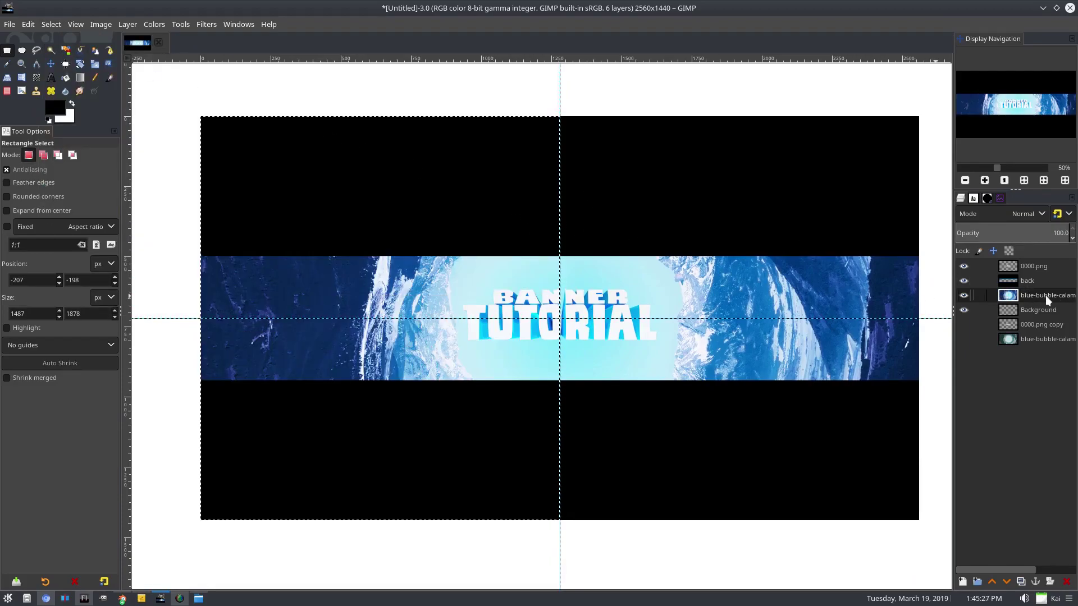
Duplicate the graded blue-bubble-calamity layer, place the duplicate below the 0000.png copy layer and hide it as a backup.
right_click(1042, 294)
left_click(979, 136)
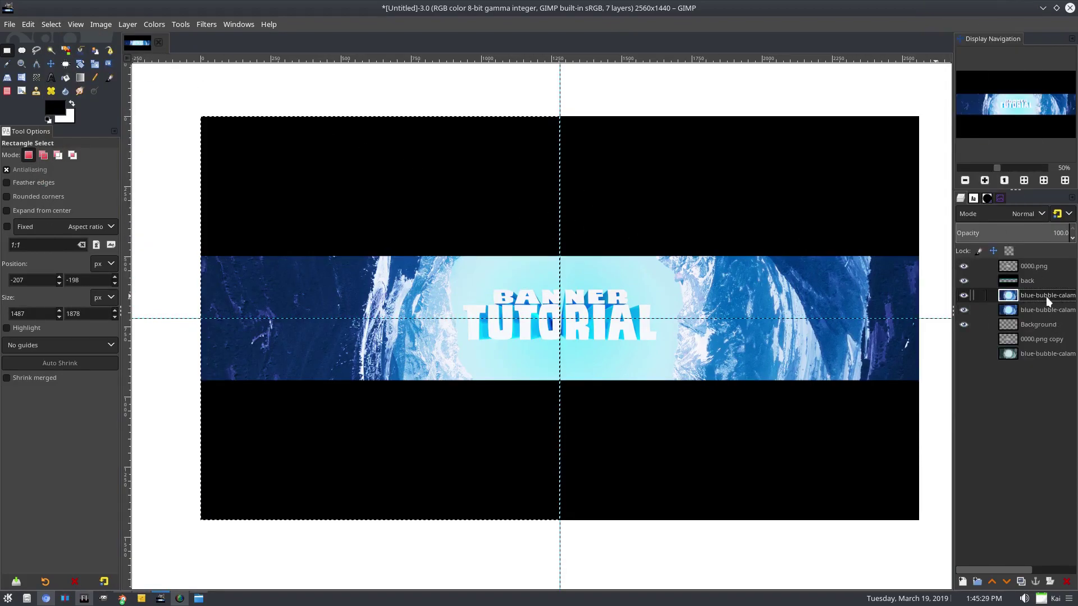
left_click_drag(1045, 295, 1045, 343)
left_click(964, 335)
Delete the left half of the visible blue-bubble-calamity layer and clear the selection.
left_click(1022, 296)
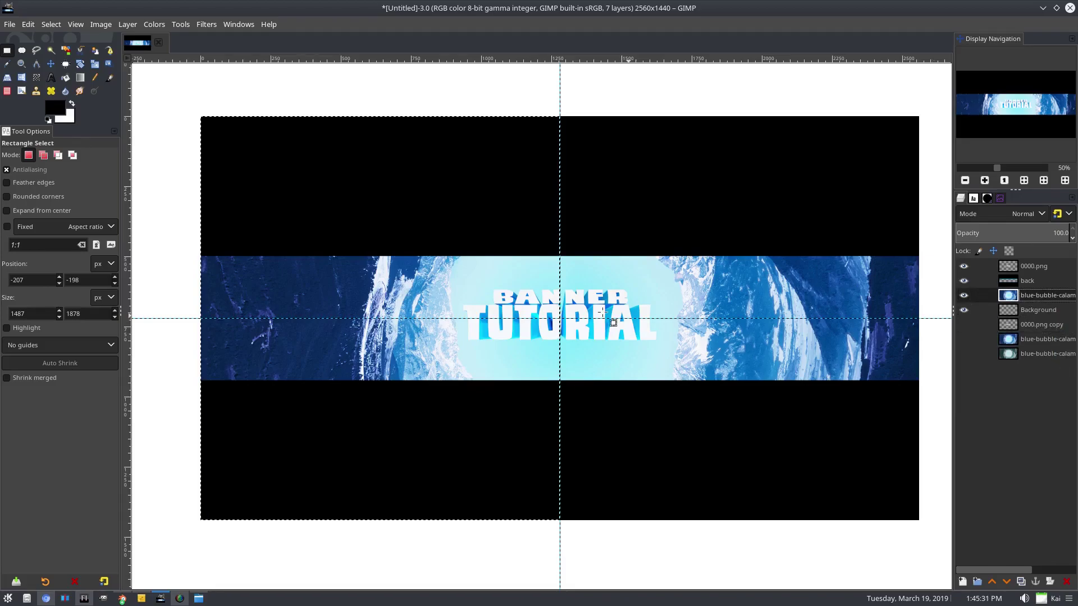
key("Delete")
left_click(51, 24)
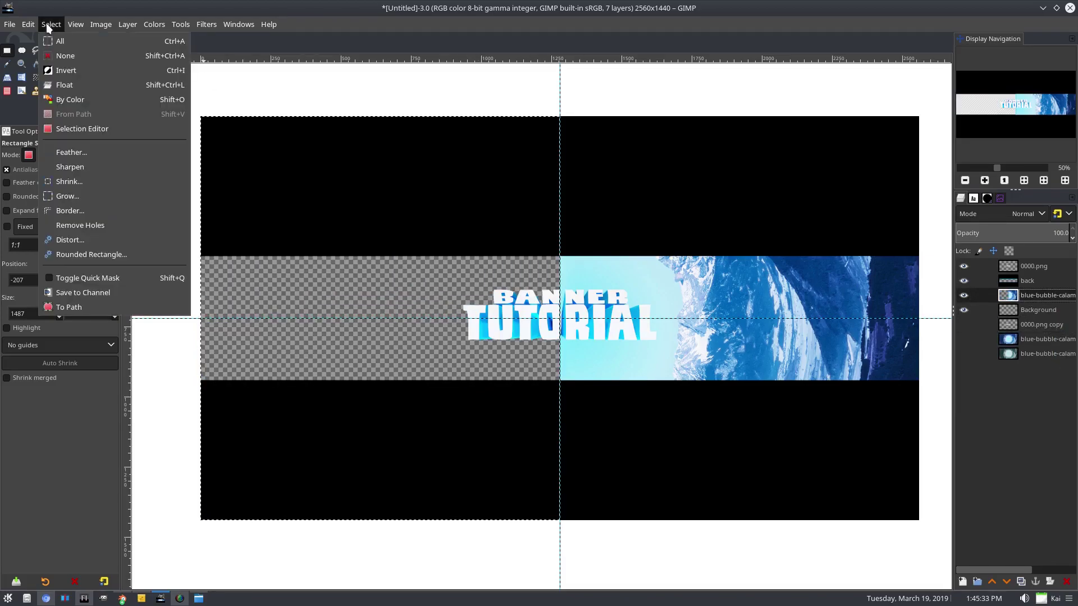
left_click(58, 56)
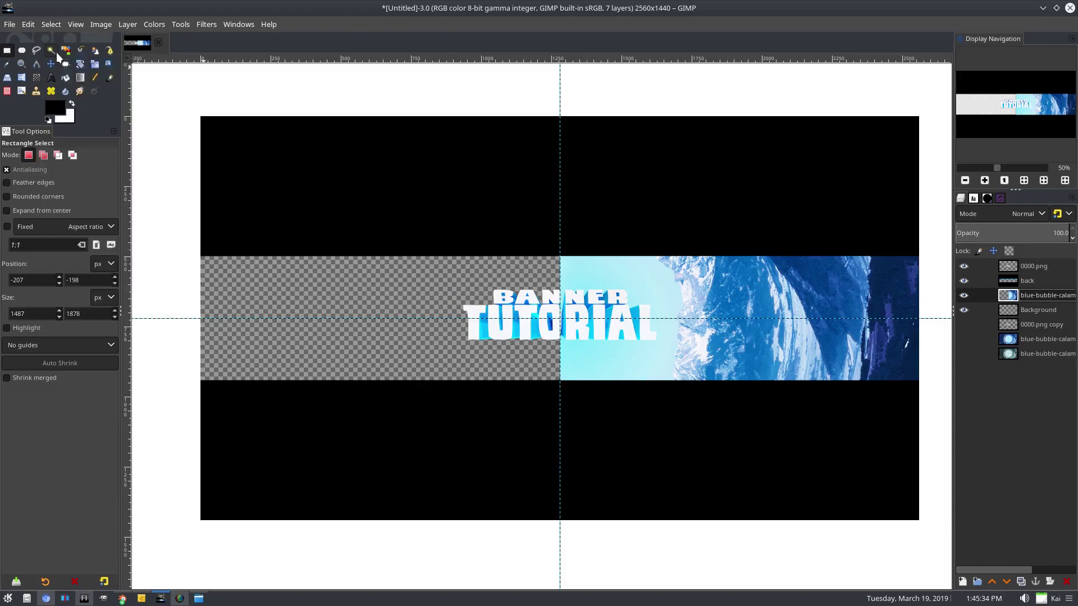
Duplicate the blue-bubble-calamity layer that holds only the right half of the background.
right_click(1026, 293)
left_click(1045, 293)
left_click(963, 296)
left_click(965, 291)
right_click(1045, 297)
left_click(985, 139)
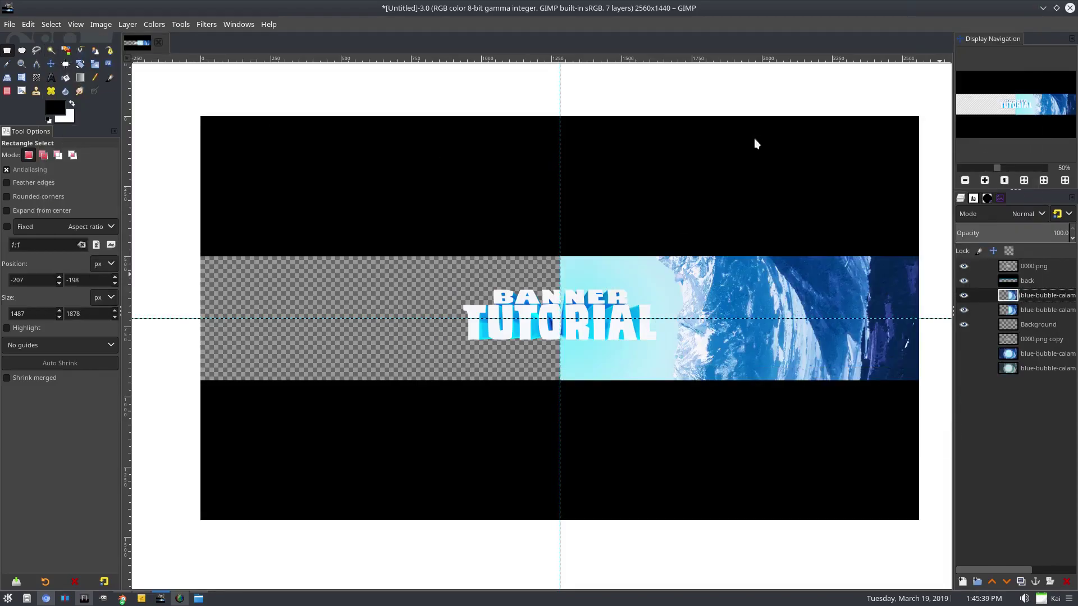
Flip the duplicated half-background horizontally to fill the left side, and also flip it vertically.
left_click(21, 78)
left_click(469, 281)
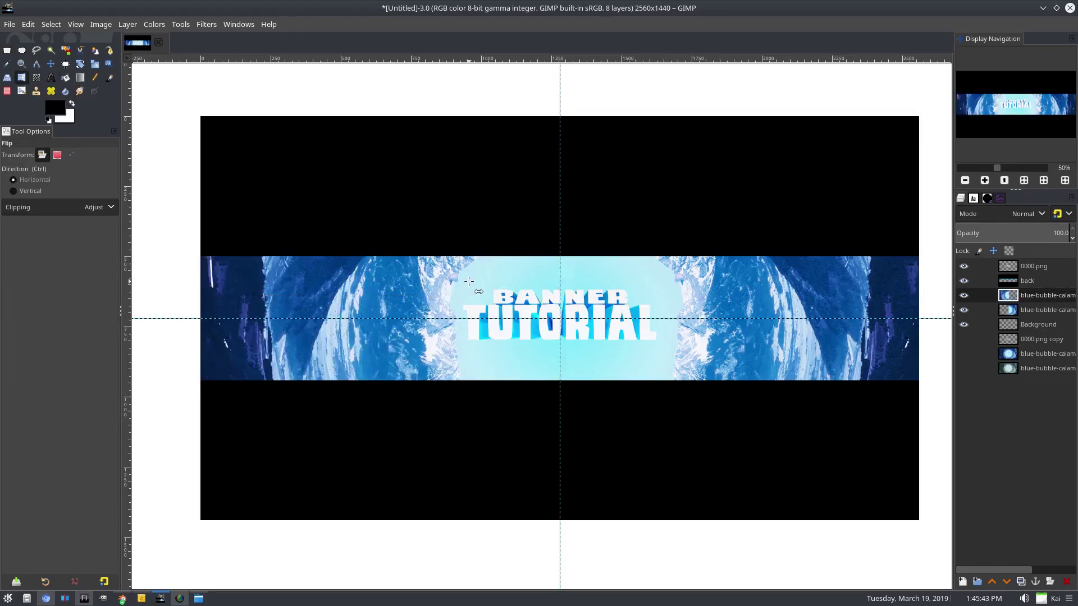
key("ctrl")
left_click(516, 270, "ctrl")
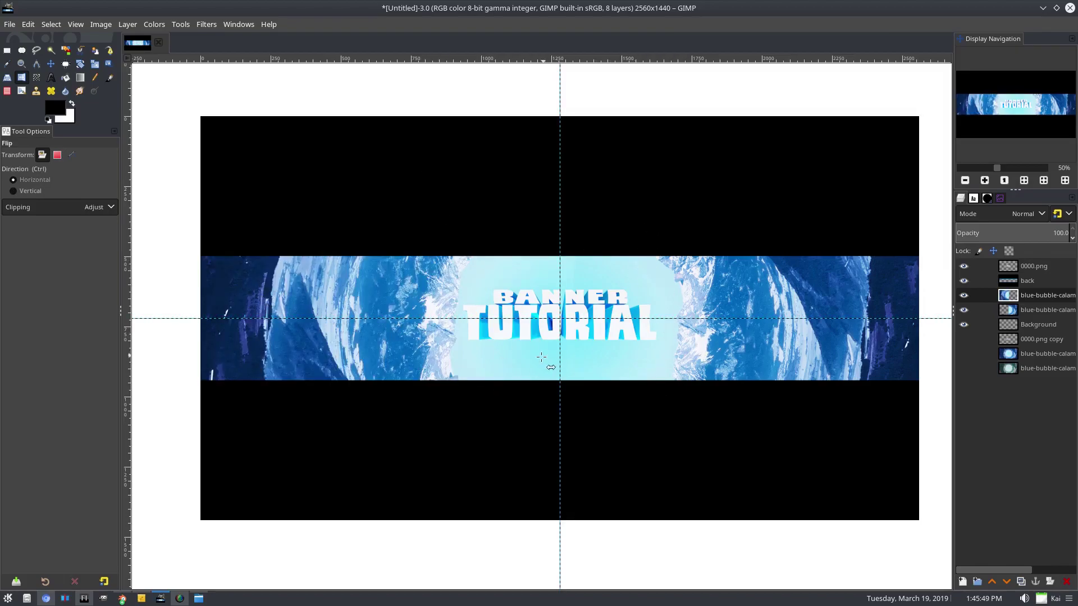
Examine the mirrored background across the whole banner and around the centre text.
scroll(647, 380, "down", 2, "ctrl")
scroll(645, 368, "up", 2, "ctrl")
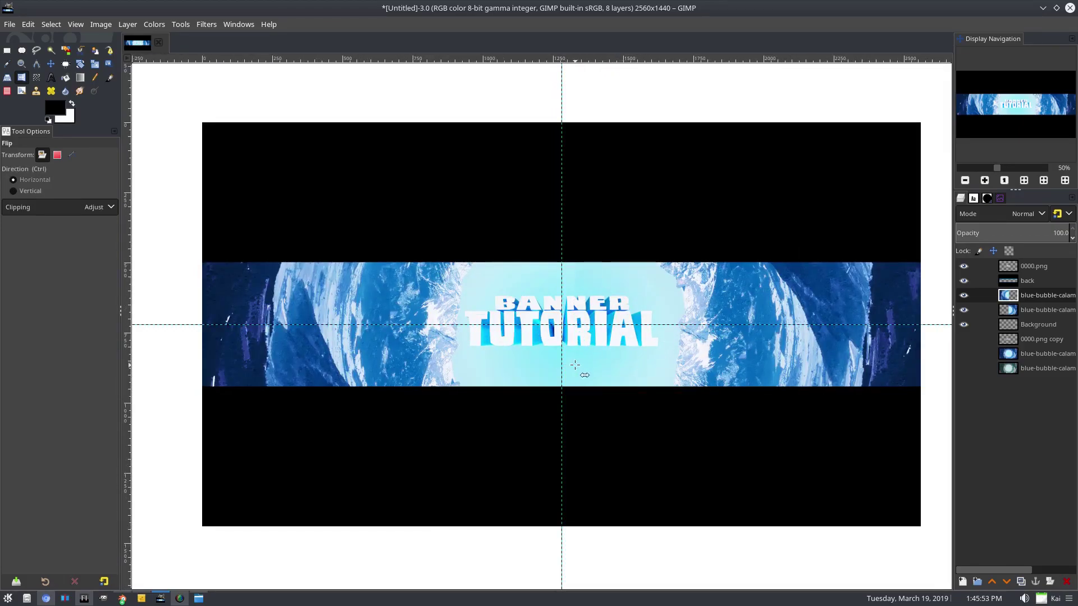
scroll(591, 365, "down", 1, "ctrl")
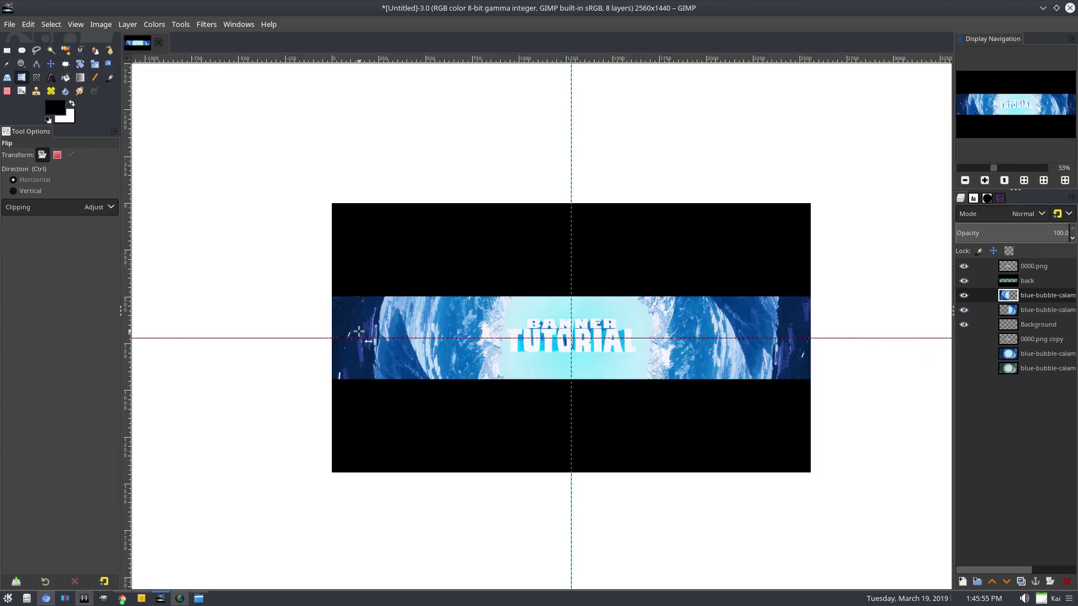
scroll(658, 403, "down", 3, "ctrl")
scroll(654, 400, "up", 1, "ctrl")
scroll(595, 399, "up", 4, "ctrl")
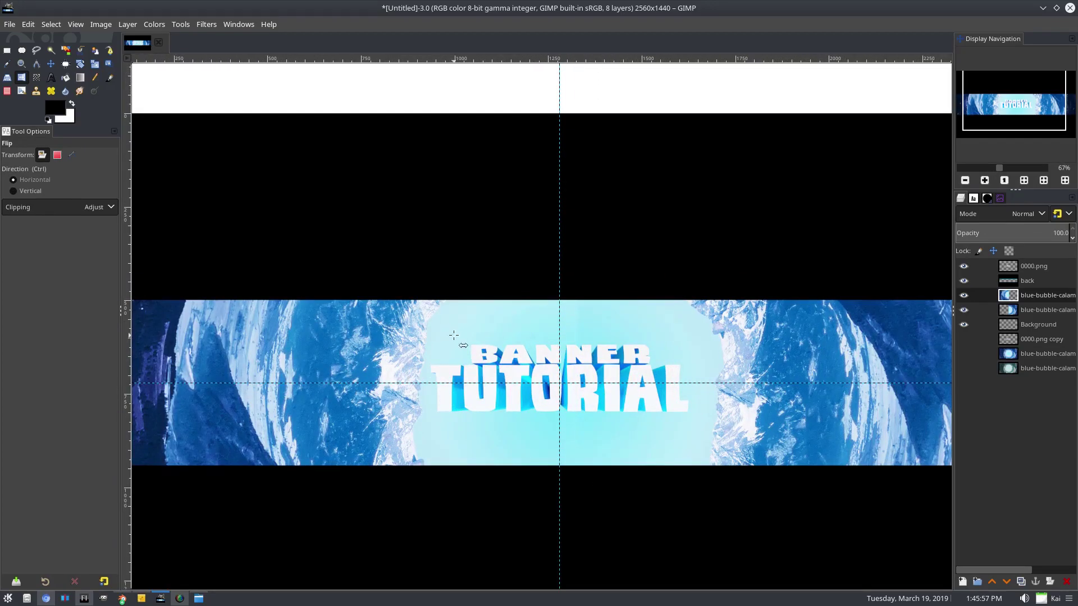
left_click_drag(608, 411, 592, 373)
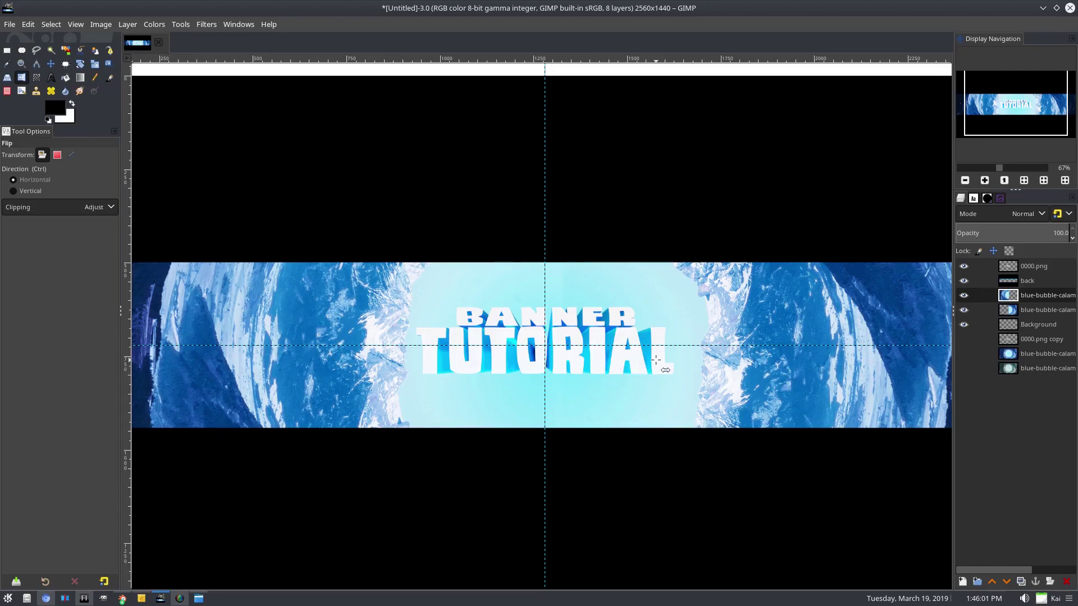
Select the lower half-background layer and inspect how the two halves meet at the centre guides and toward the banner's edges.
left_click(36, 63)
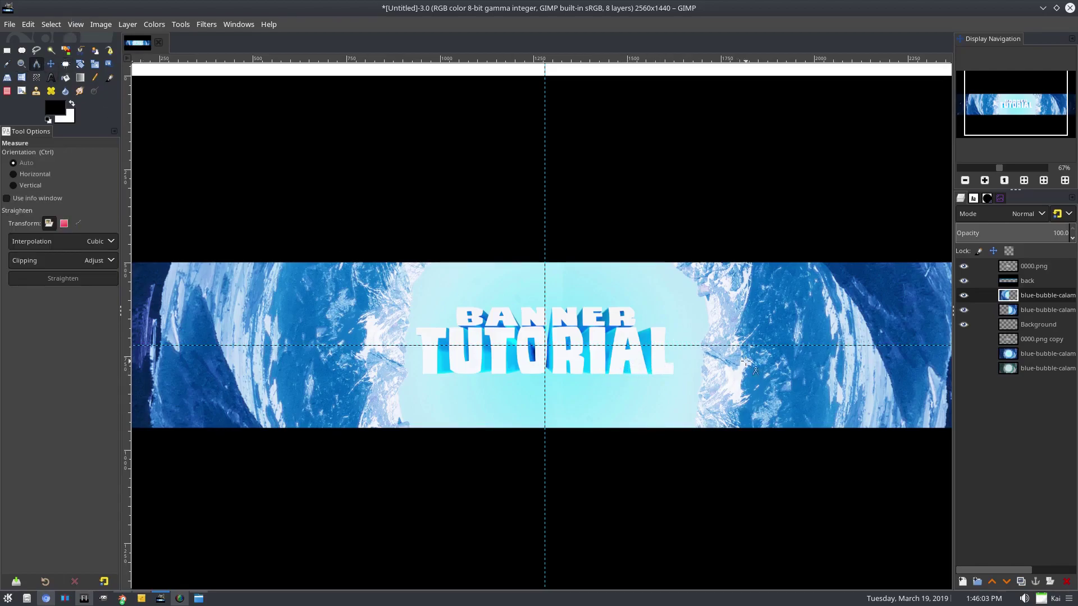
scroll(863, 355, "down", 1, "ctrl")
left_click_drag(863, 354, 749, 331)
left_click_drag(754, 341, 748, 341)
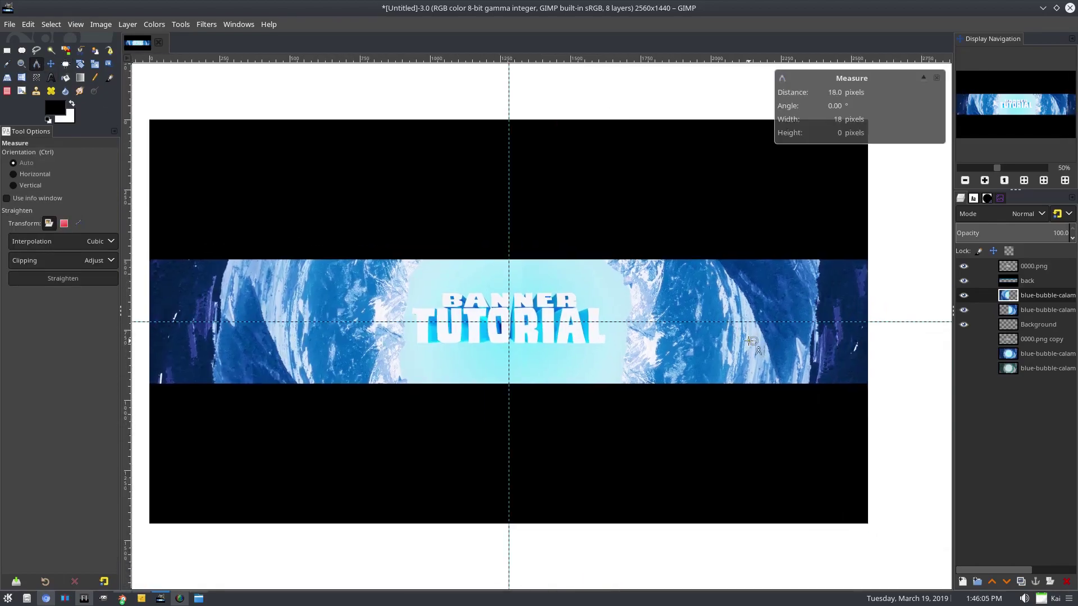
left_click(1031, 310)
left_click(709, 350)
key("m")
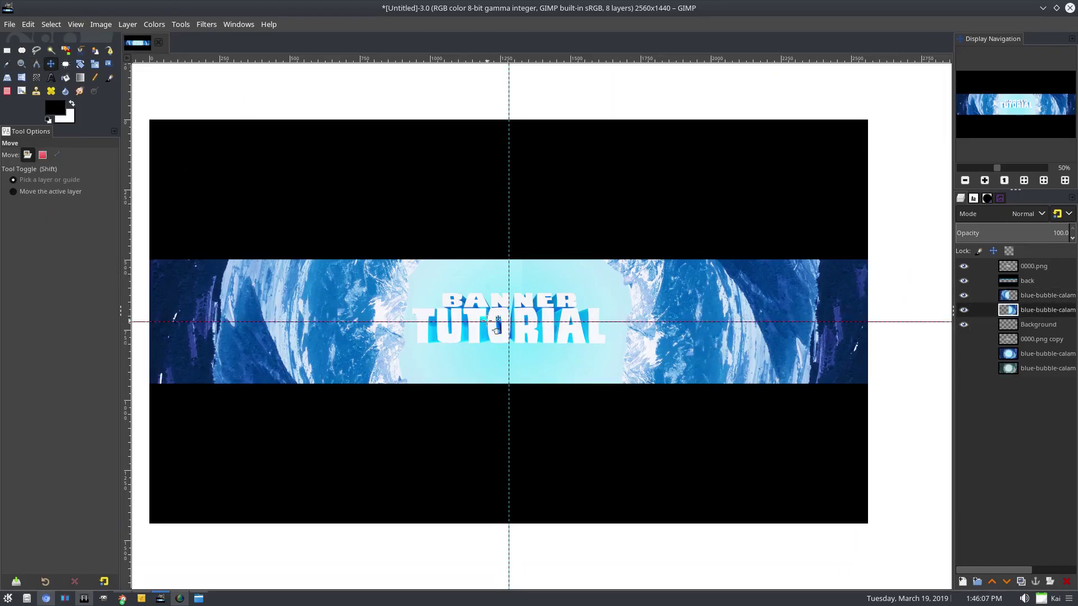
scroll(281, 344, "up", 5, "ctrl")
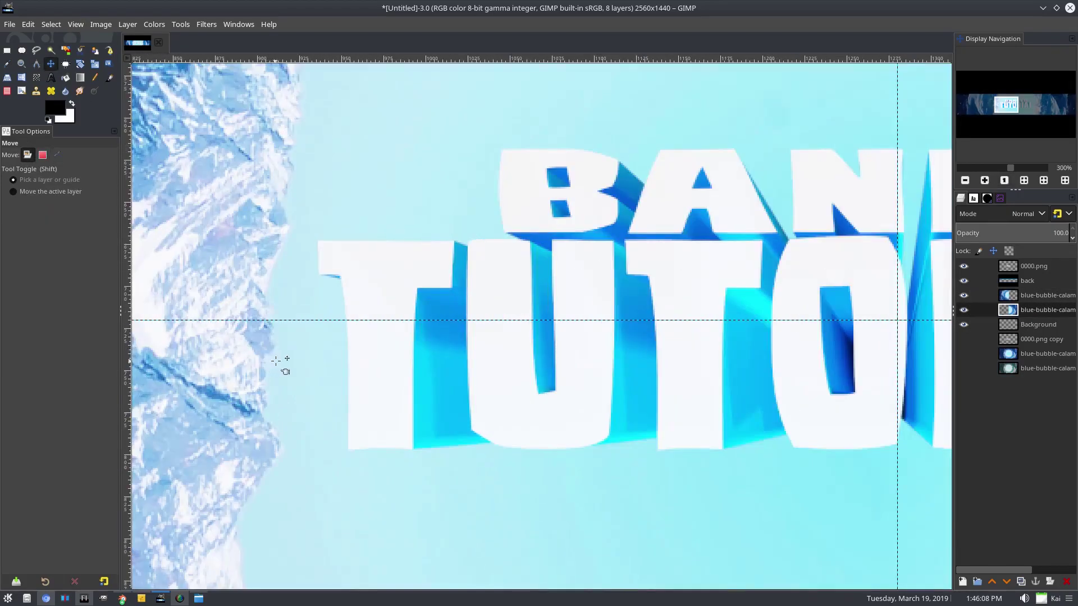
left_click_drag(514, 352, 301, 276)
scroll(500, 340, "down", 3, "ctrl")
scroll(387, 341, "down", 1, "ctrl")
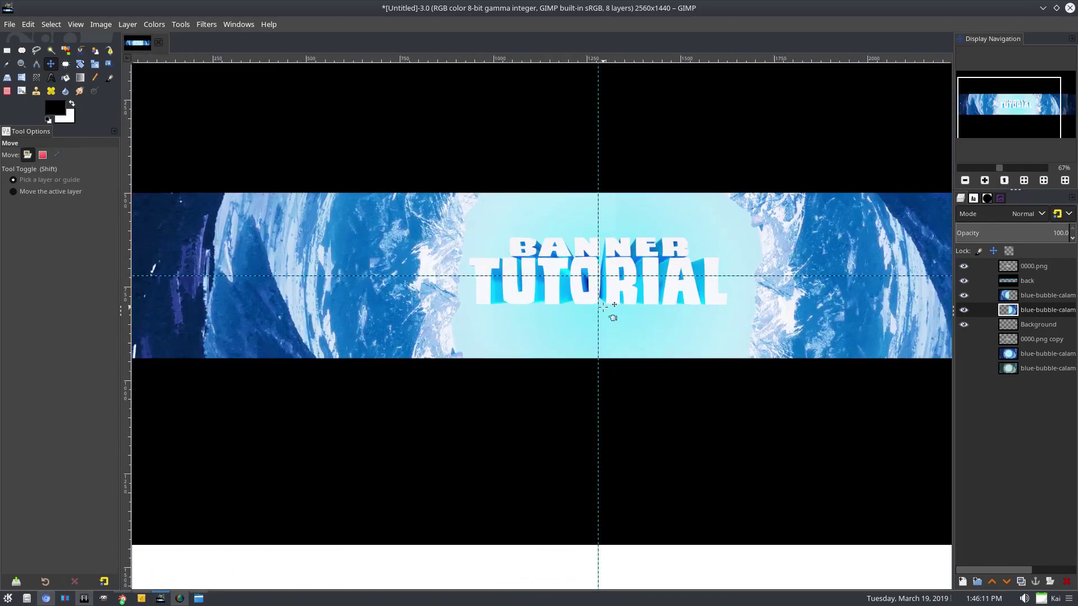
scroll(477, 323, "up", 1, "ctrl")
scroll(481, 317, "down", 3, "ctrl")
scroll(466, 309, "up", 2, "ctrl")
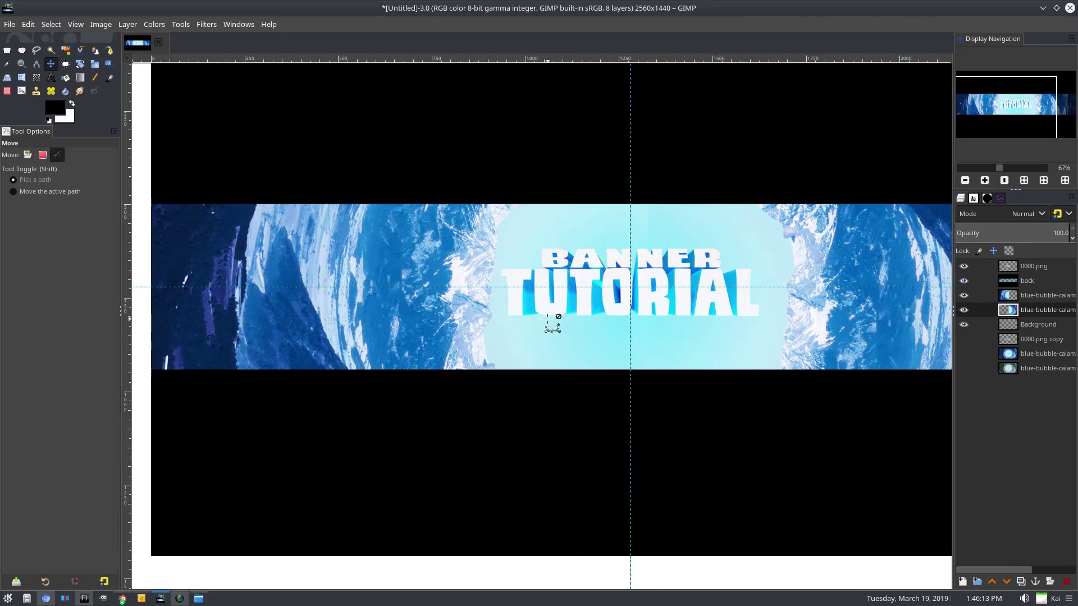
scroll(560, 320, "up", 3, "ctrl")
scroll(590, 324, "down", 3, "ctrl")
Undo the upper half-background's two flips, and flip the lower half-background layer horizontally and vertically instead.
key("ctrl+z")
key("ctrl+z")
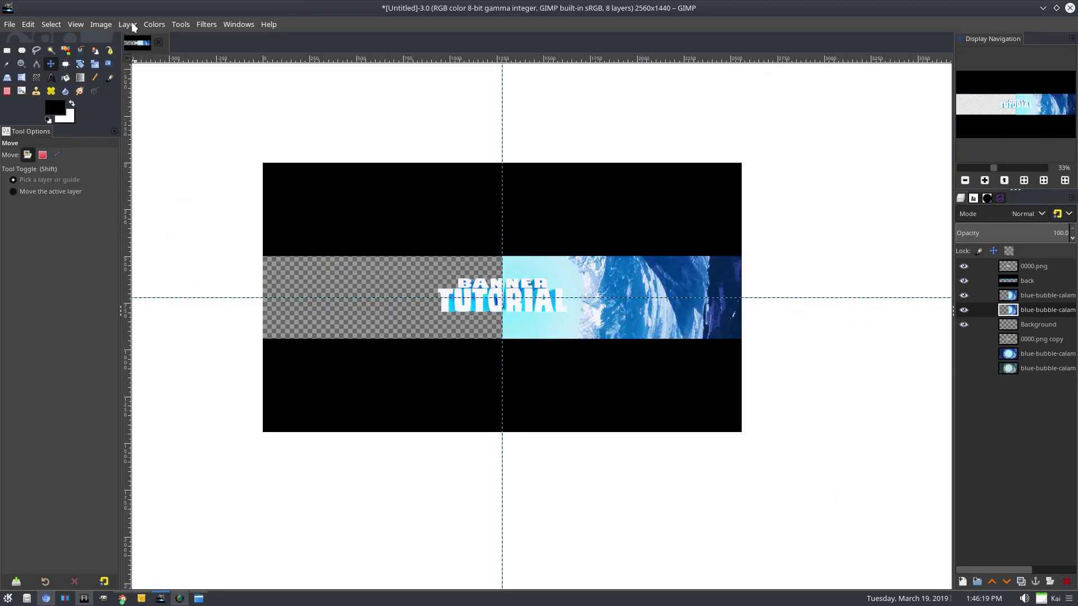
left_click(128, 24)
left_click(188, 234)
left_click(22, 78)
left_click(407, 177)
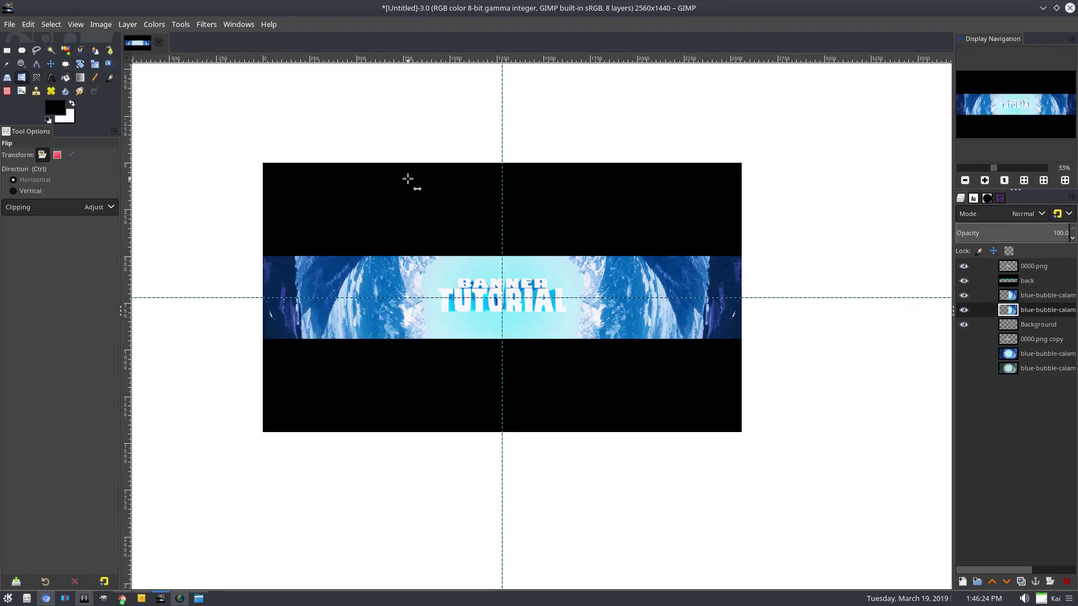
key("ctrl")
left_click(448, 193, "ctrl")
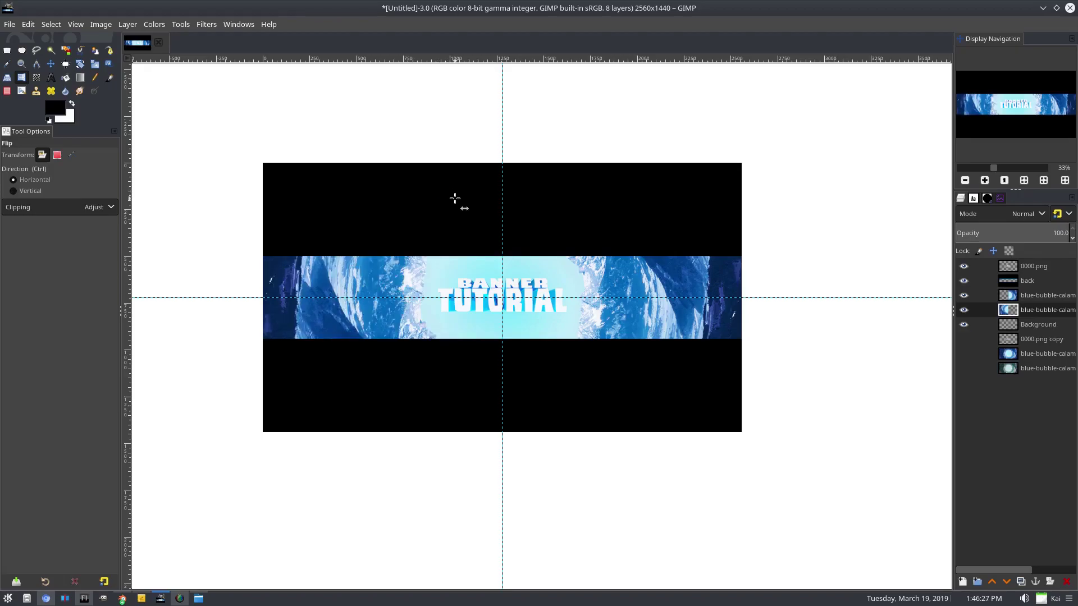
Merge the upper half-background layer down into the flipped half and check the merged layer by toggling its visibility.
scroll(505, 308, "up", 2)
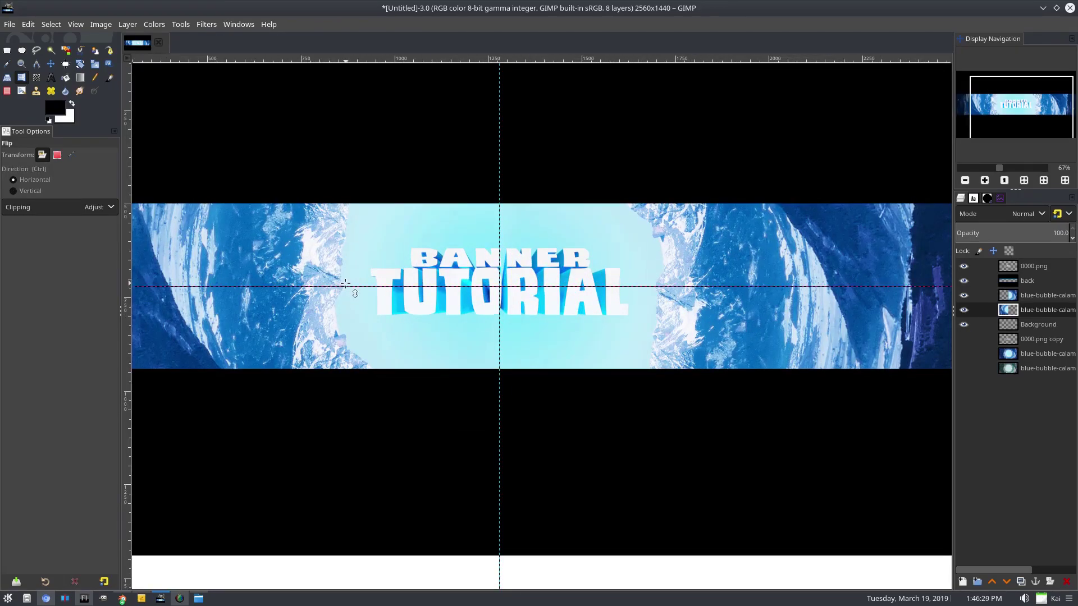
scroll(377, 380, "down", 5)
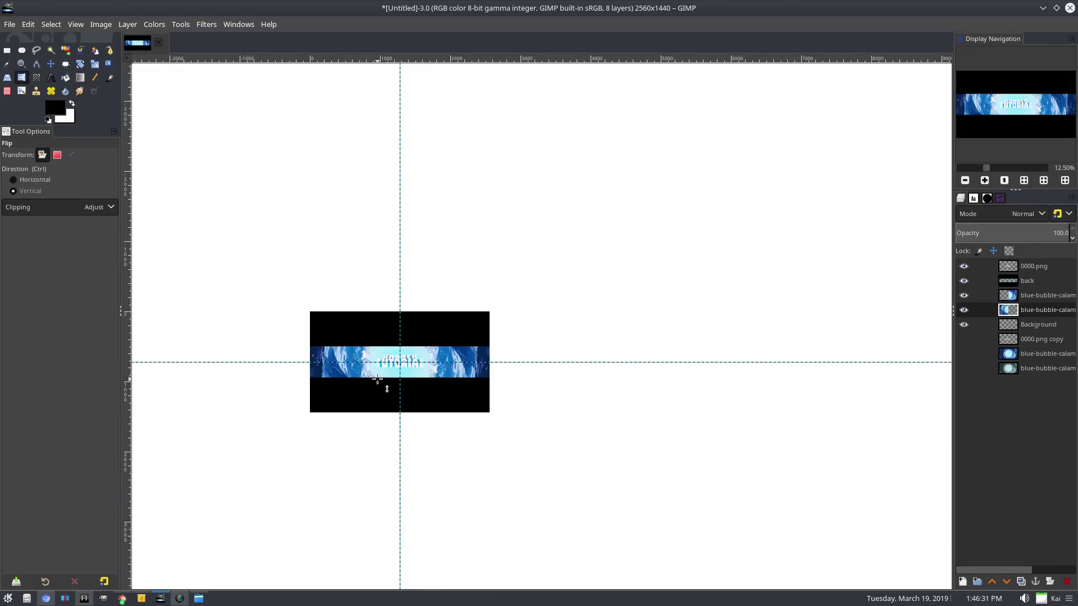
scroll(376, 389, "up", 5)
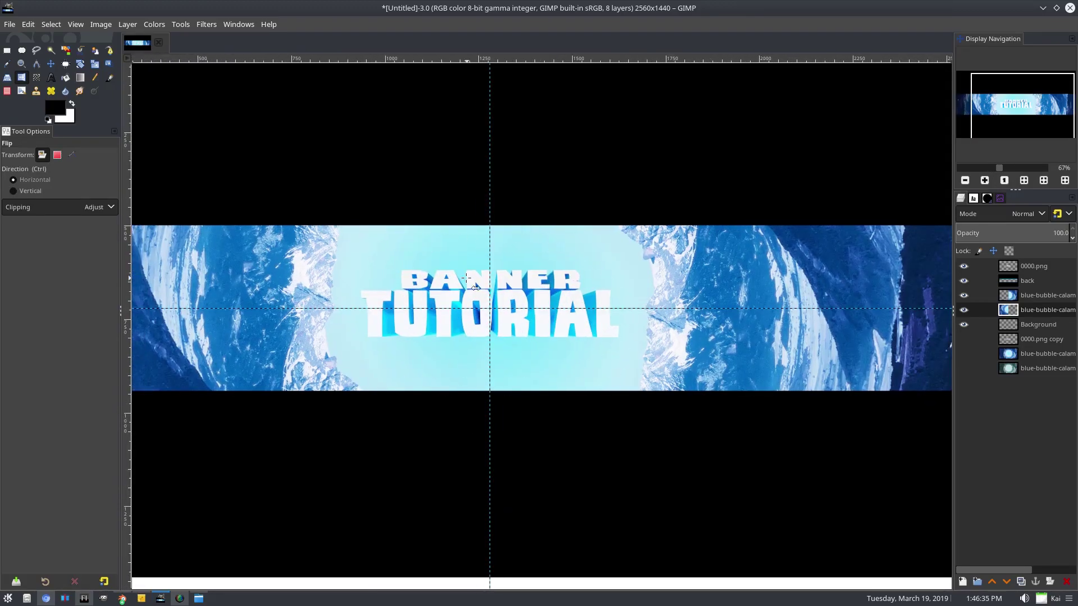
left_click(110, 79)
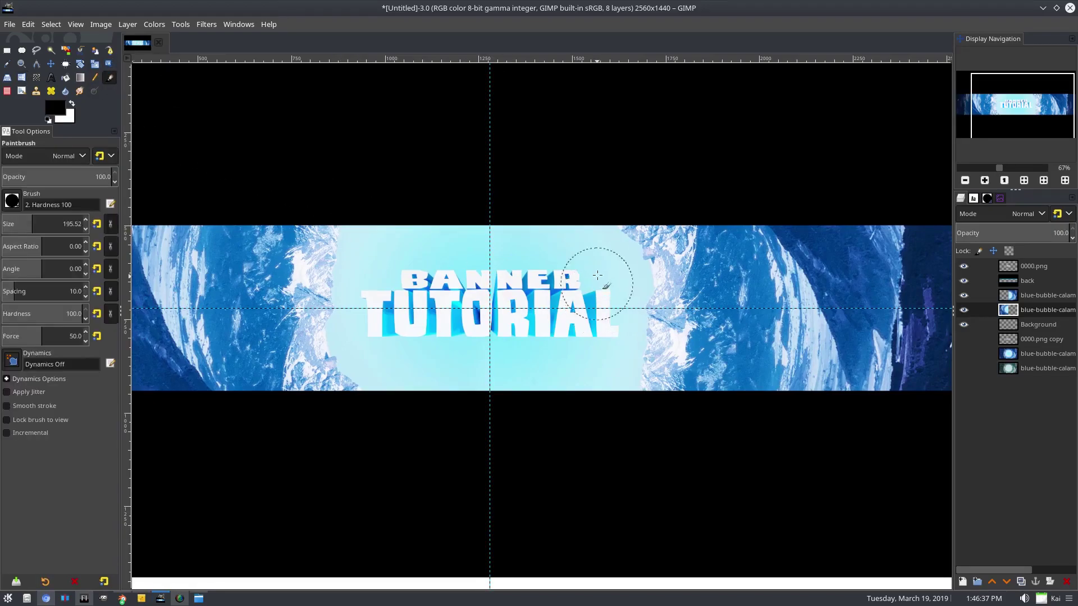
right_click(1033, 293)
left_click(953, 162)
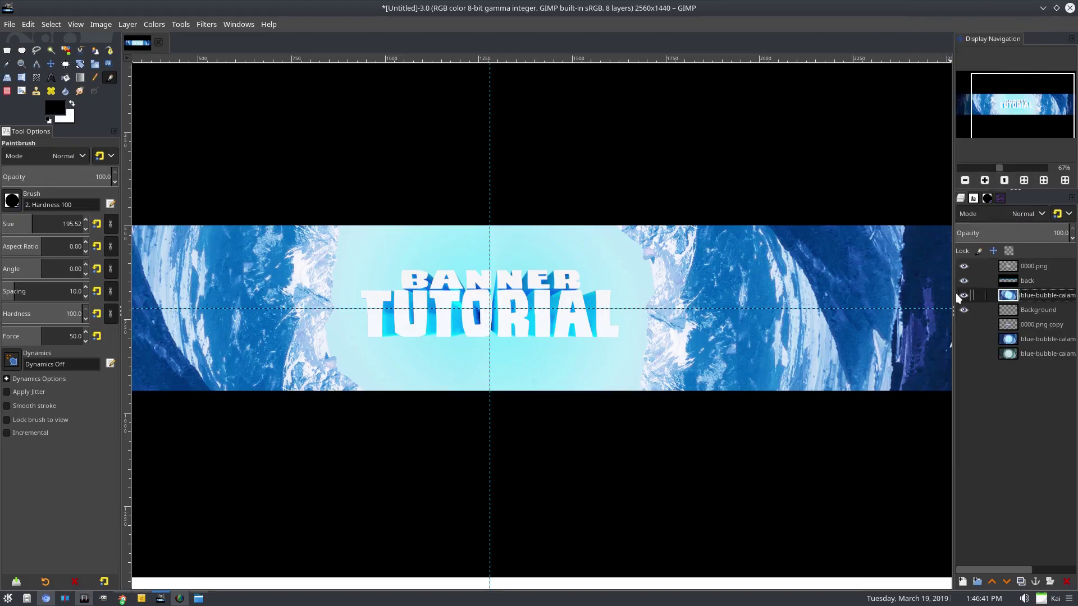
left_click(964, 294)
left_click(964, 294)
Duplicate the merged background, store one hidden copy directly below the 0000.png copy layer, and reselect the visible background.
right_click(1044, 296)
left_click(985, 137)
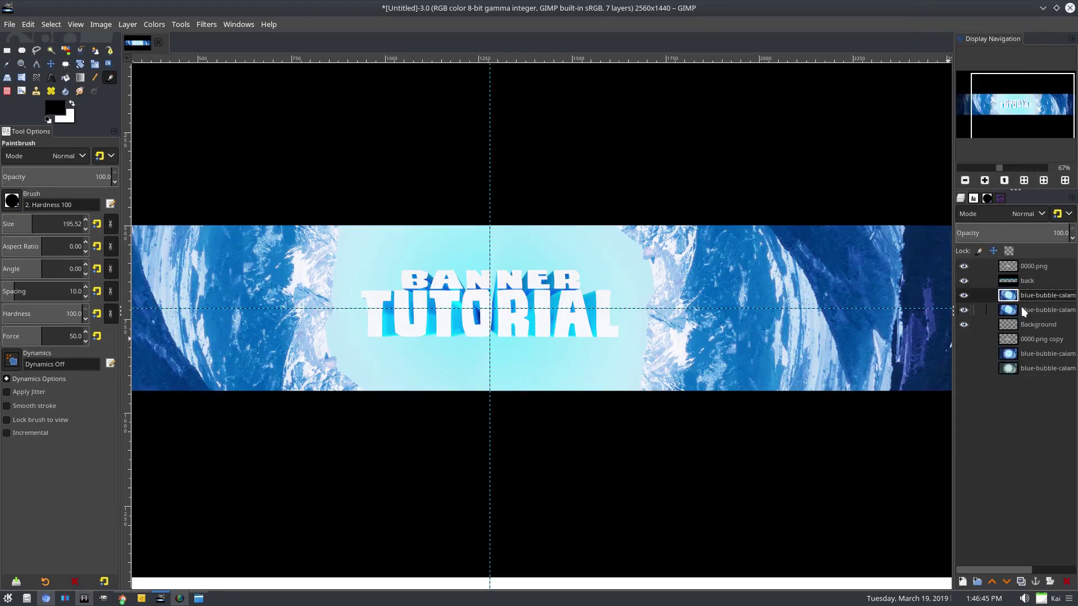
left_click_drag(1022, 309, 988, 339)
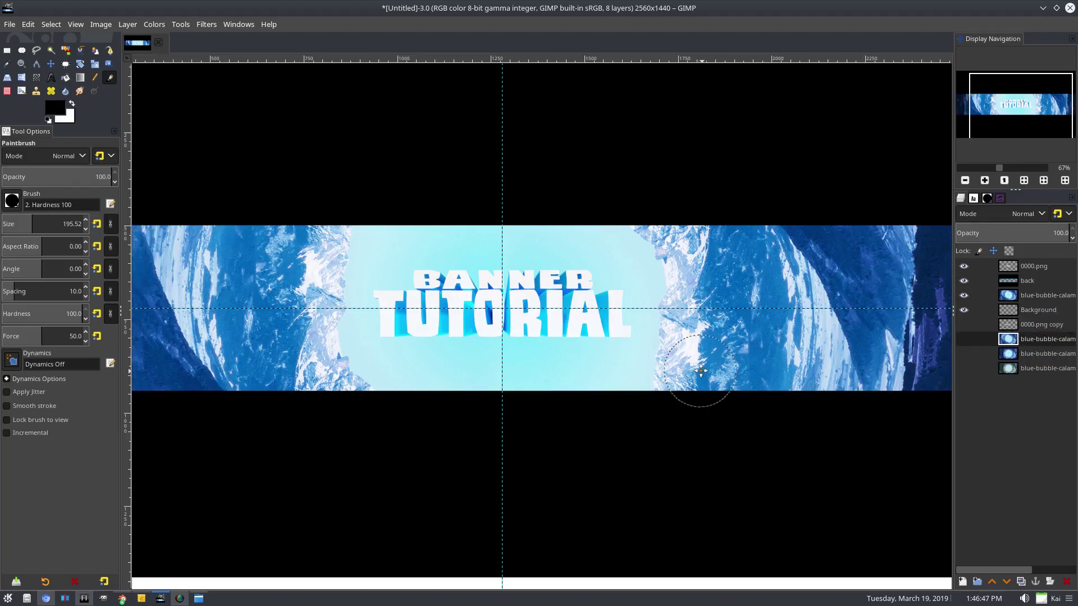
left_click_drag(701, 371, 703, 370)
left_click(1004, 298)
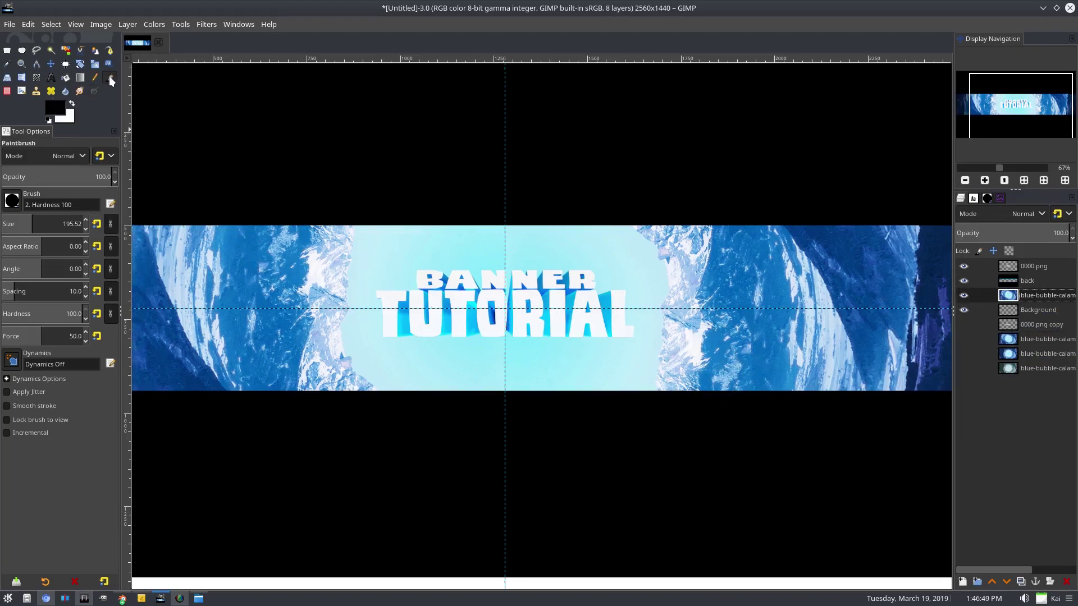
Set the Paintbrush to the soft 2. Hardness 025 brush with a size of 529.36.
left_click_drag(37, 217, 53, 219)
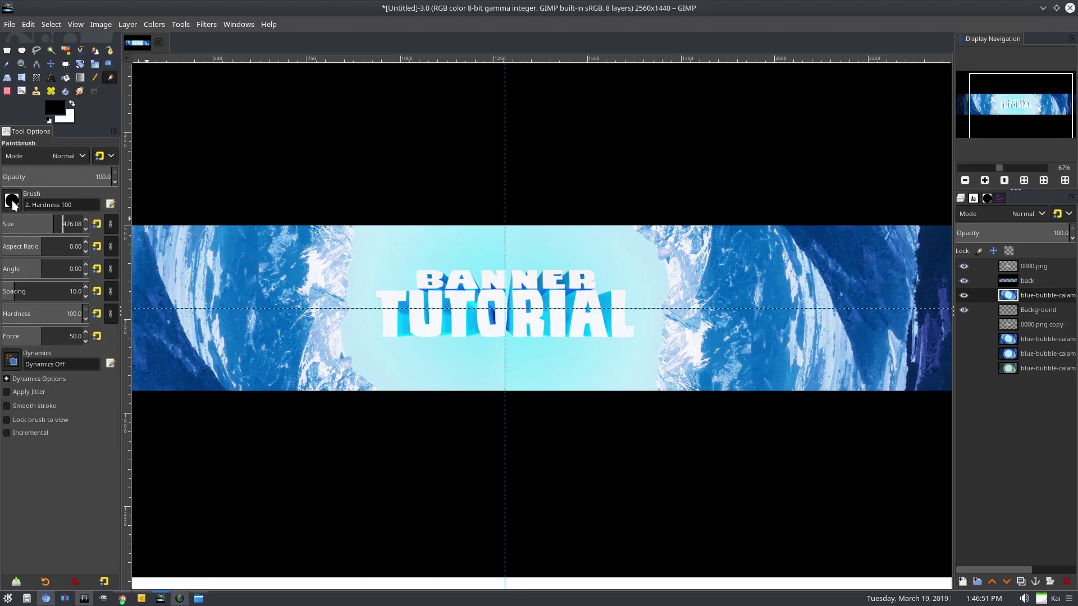
left_click(54, 226)
left_click_drag(56, 224, 54, 225)
left_click(12, 201)
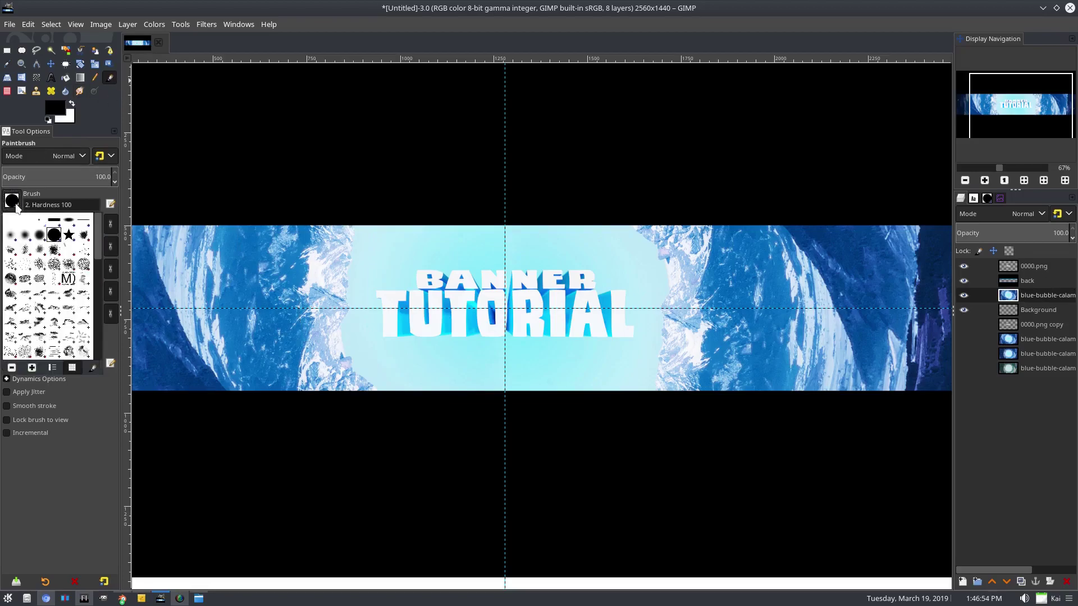
left_click(12, 238)
left_click(56, 222)
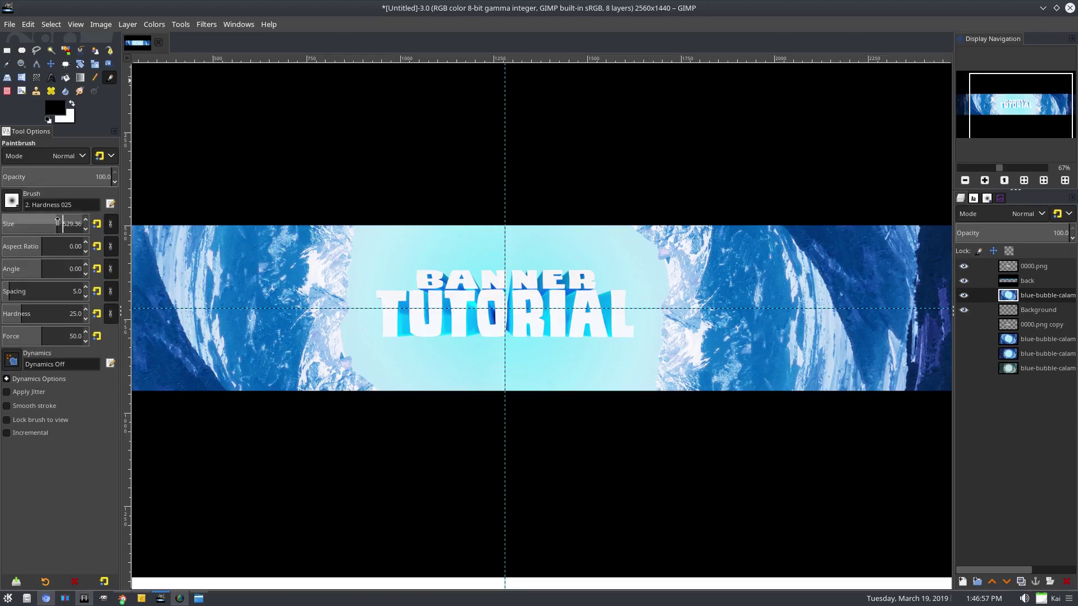
Add a new transparent 2560 × 1440 px layer above the background and enlarge the brush size to 1208.68.
left_click(964, 584)
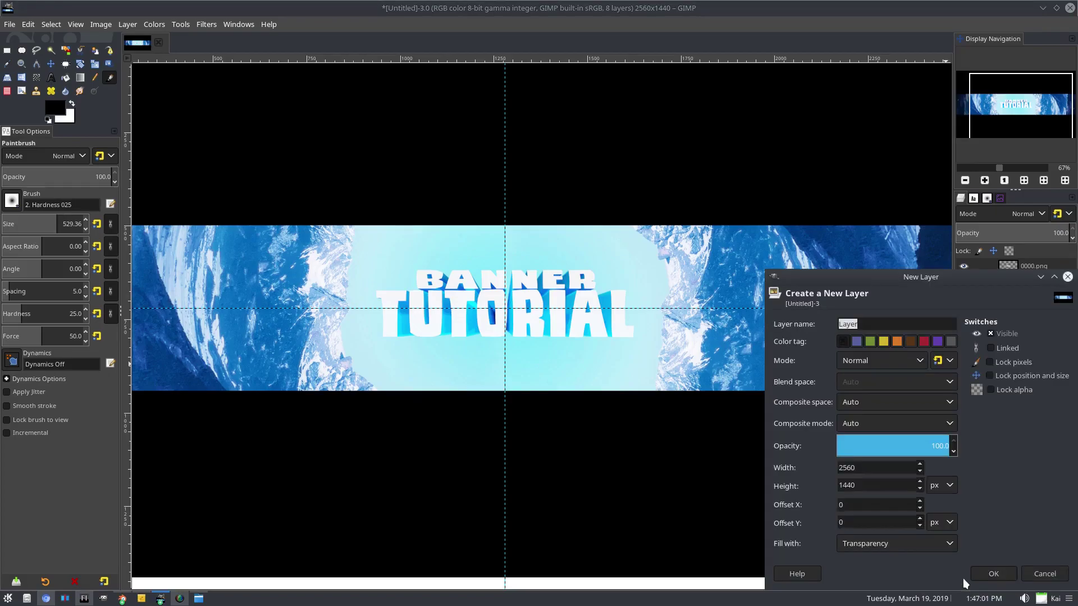
left_click(993, 573)
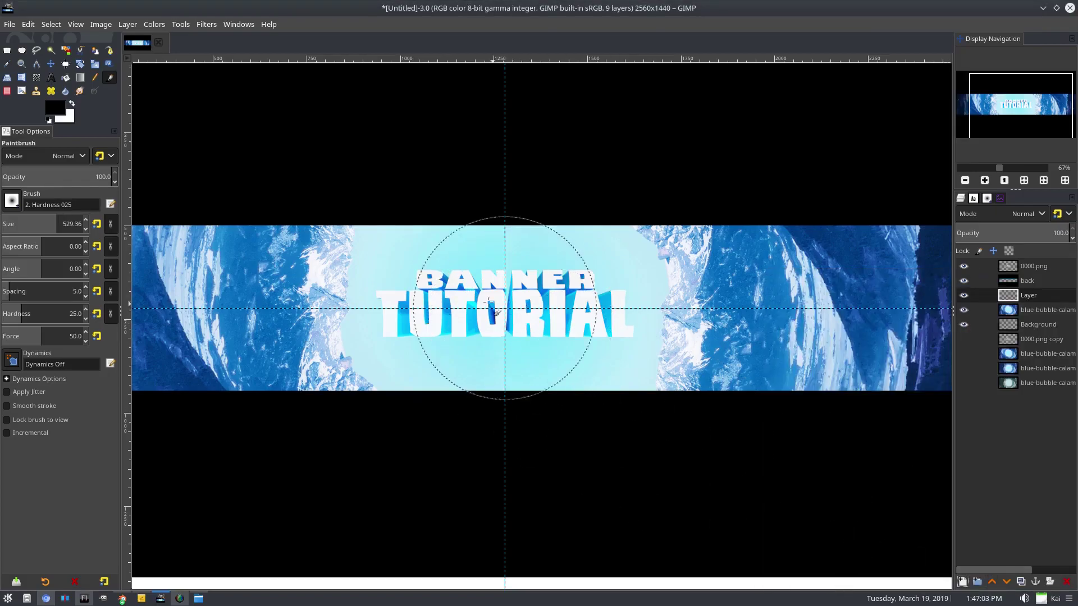
left_click_drag(63, 224, 82, 223)
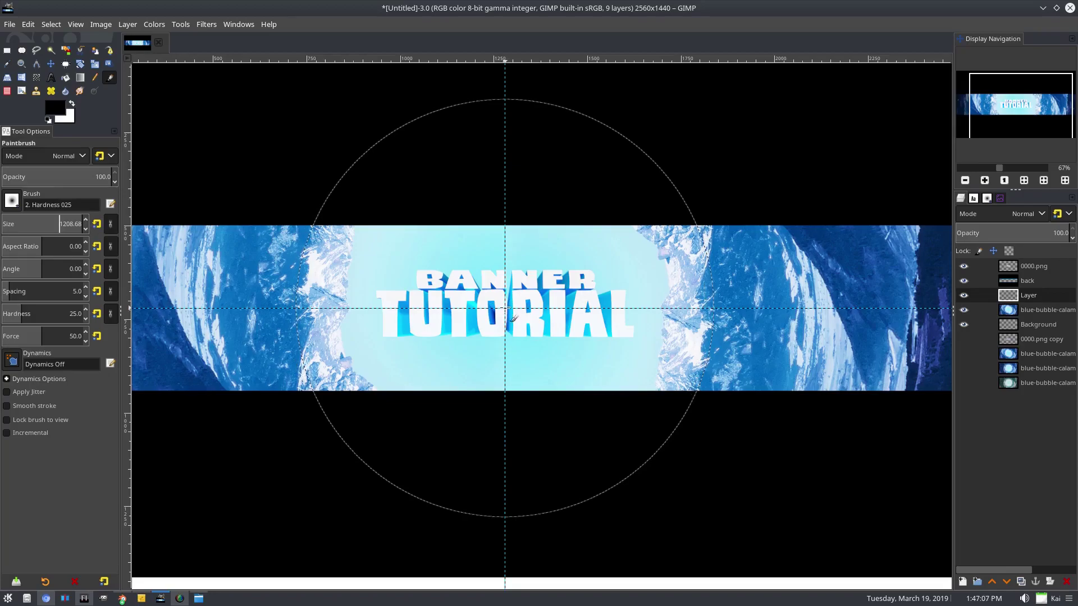
Swap the foreground colour to white and dab a large soft glow where the guides cross behind the text.
left_click(505, 307)
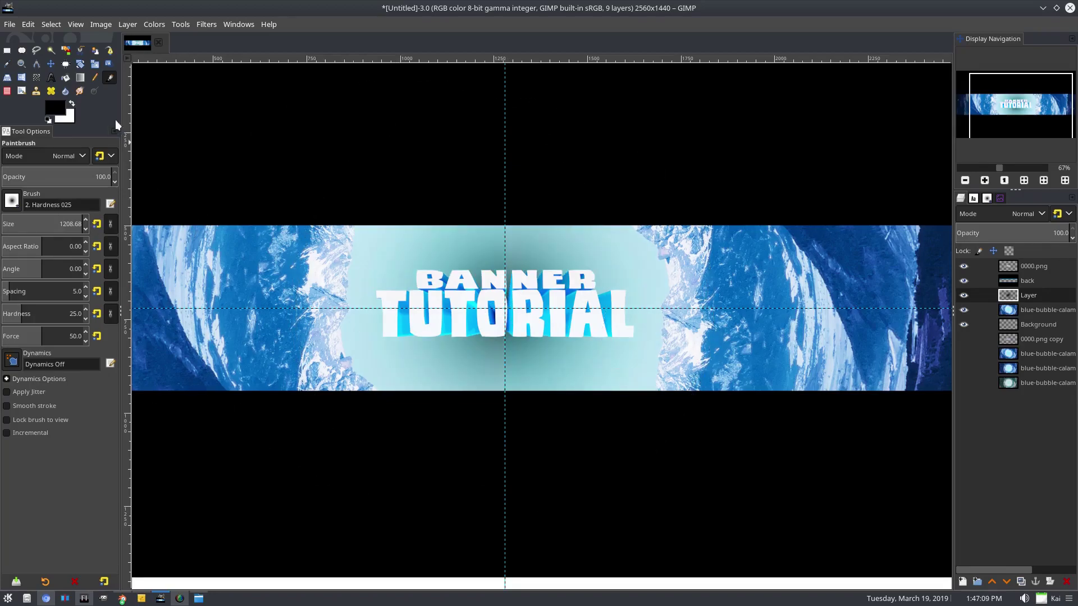
left_click(72, 102)
left_click(504, 308)
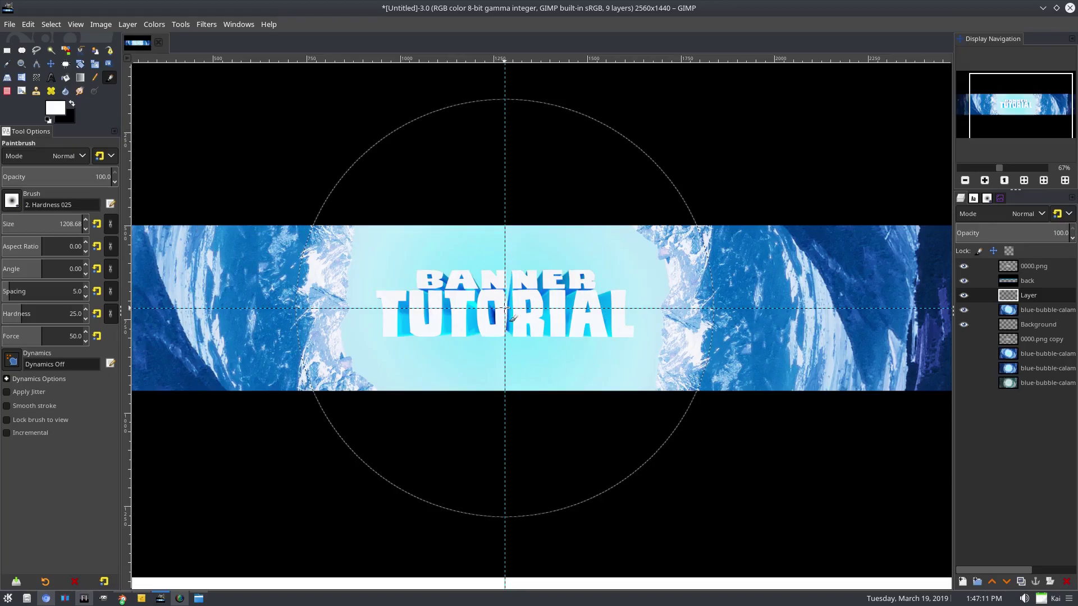
left_click(505, 307)
left_click(505, 308)
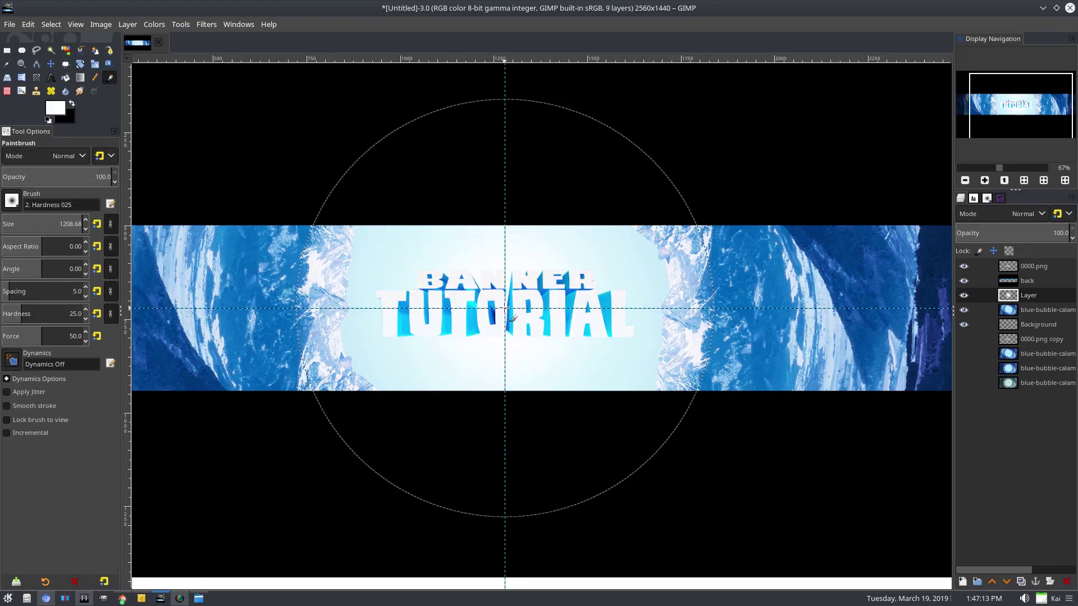
Colorize the glow layer with hue 0.5378, saturation 1.0000 and lightness -0.203.
scroll(604, 333, "down", 2)
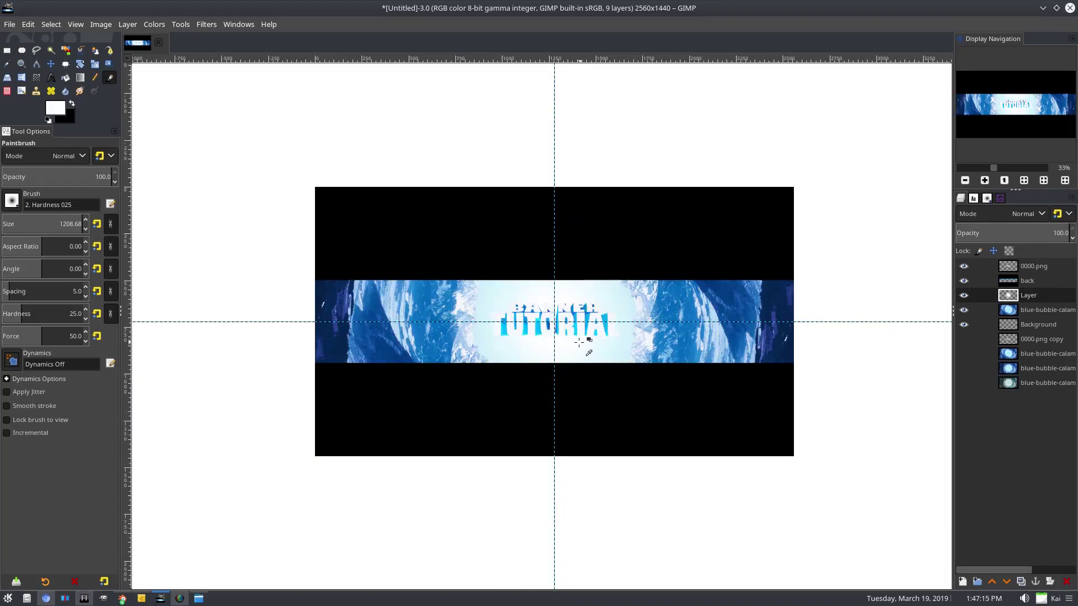
scroll(579, 338, "up", 2)
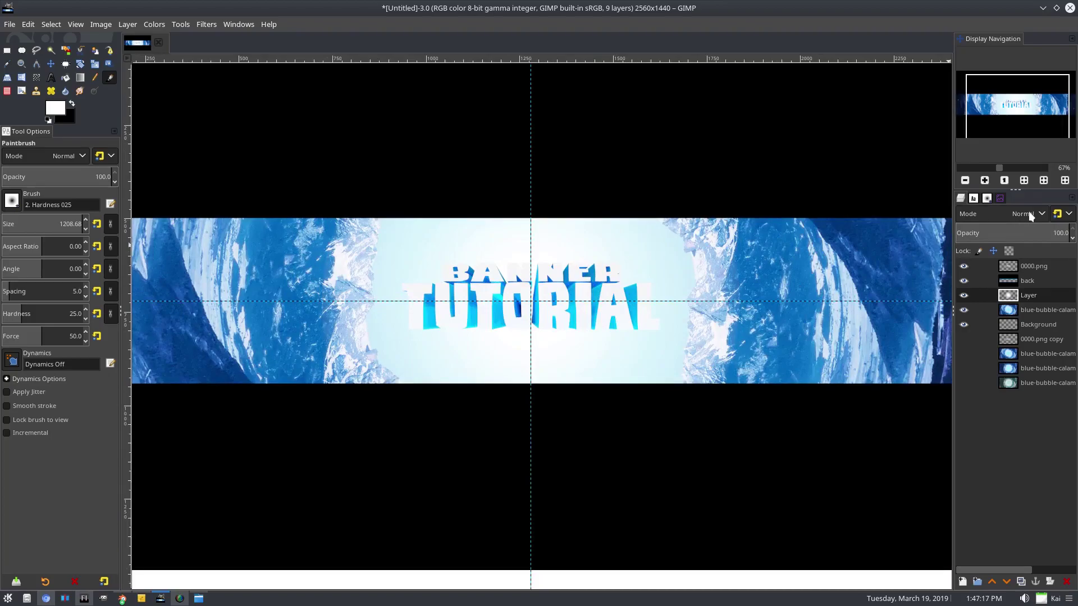
left_click_drag(406, 263, 402, 250)
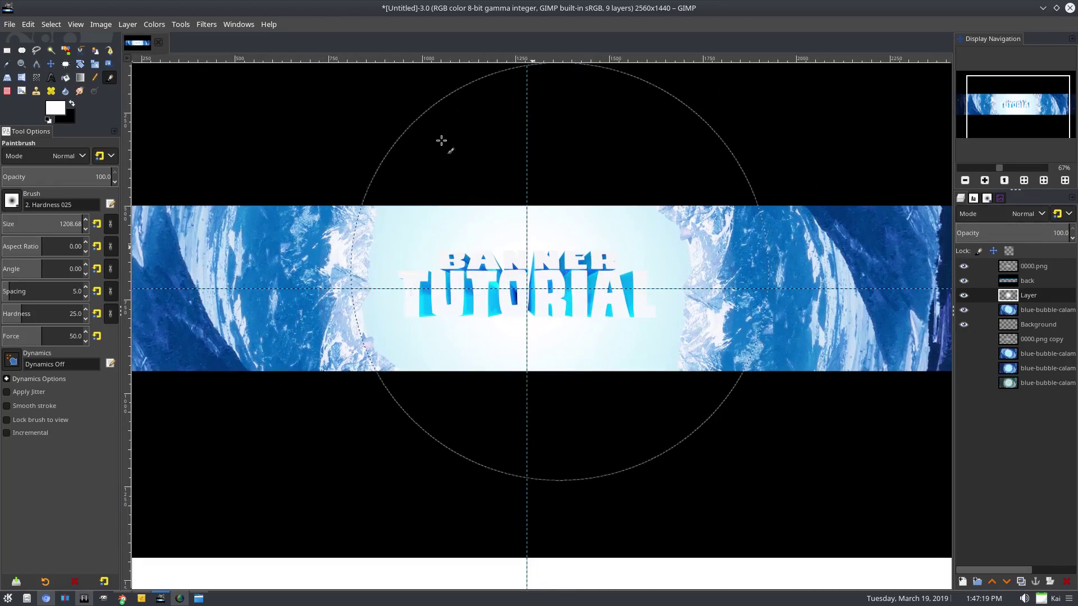
left_click(153, 25)
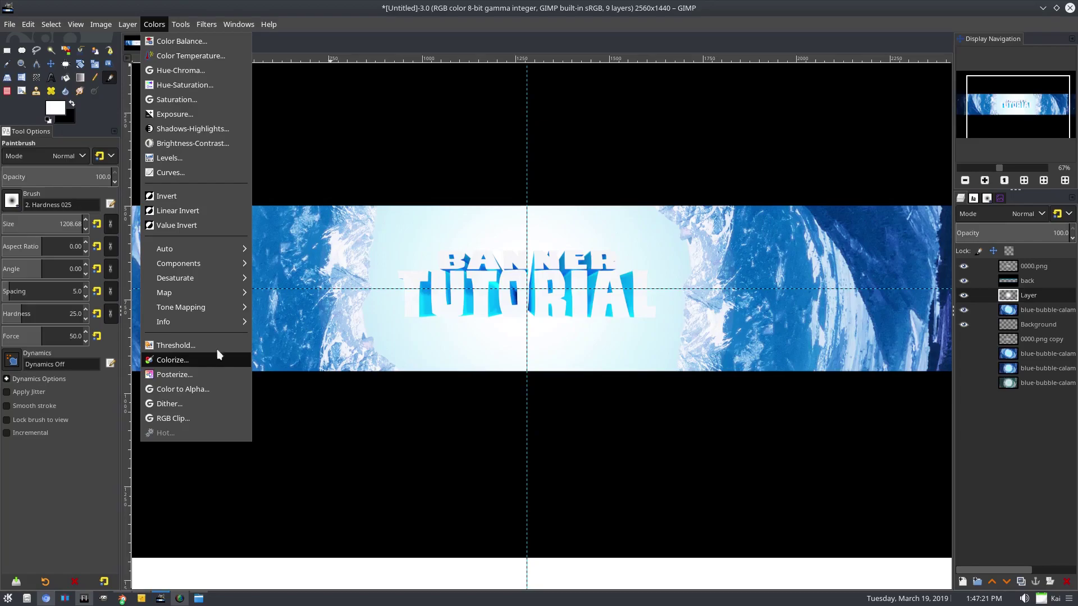
left_click(179, 360)
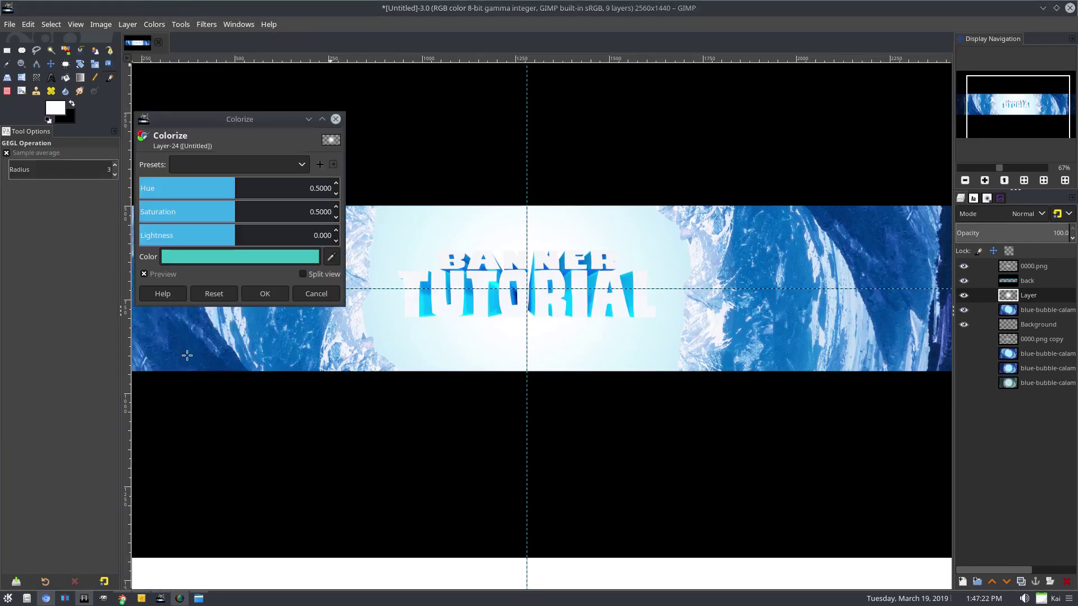
left_click(216, 230)
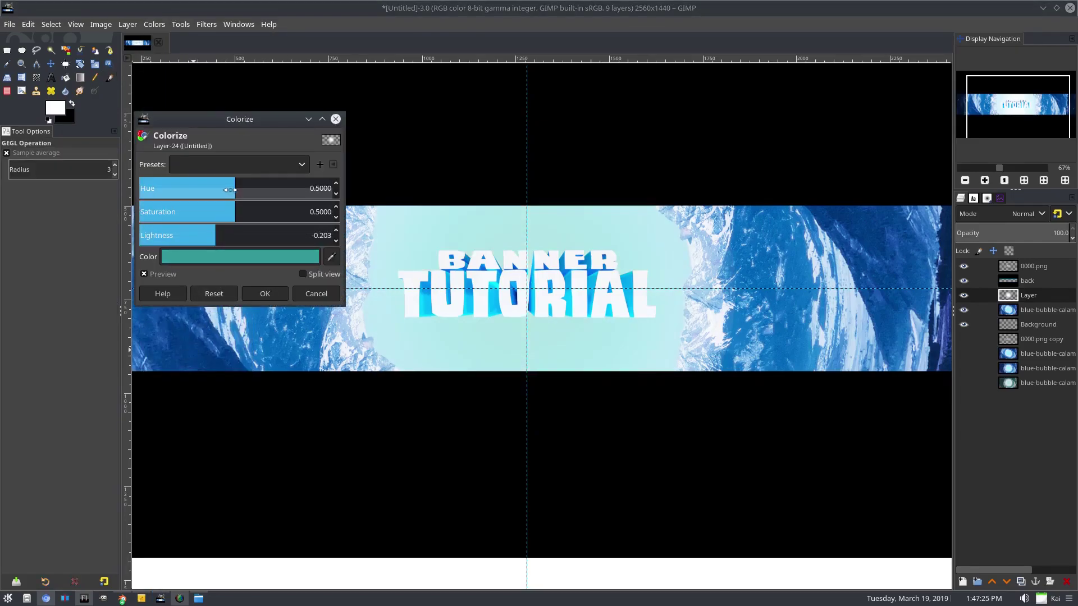
left_click_drag(236, 207, 336, 208)
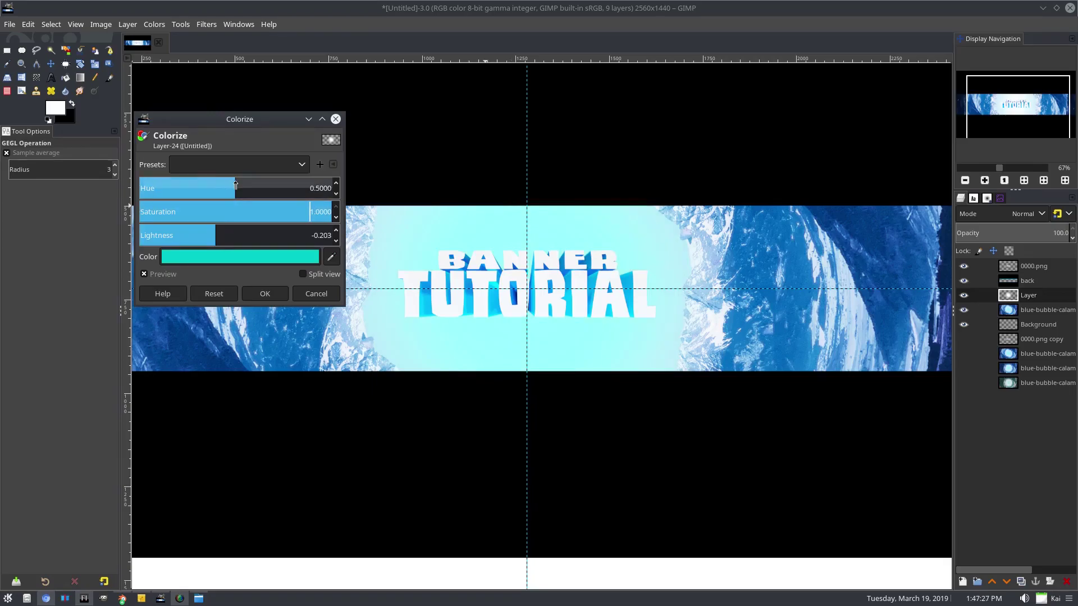
mouse_move(235, 185)
left_mouse_down()
mouse_move(251, 186)
mouse_move(225, 185)
mouse_move(268, 185)
mouse_move(232, 187)
mouse_move(244, 187)
left_mouse_up()
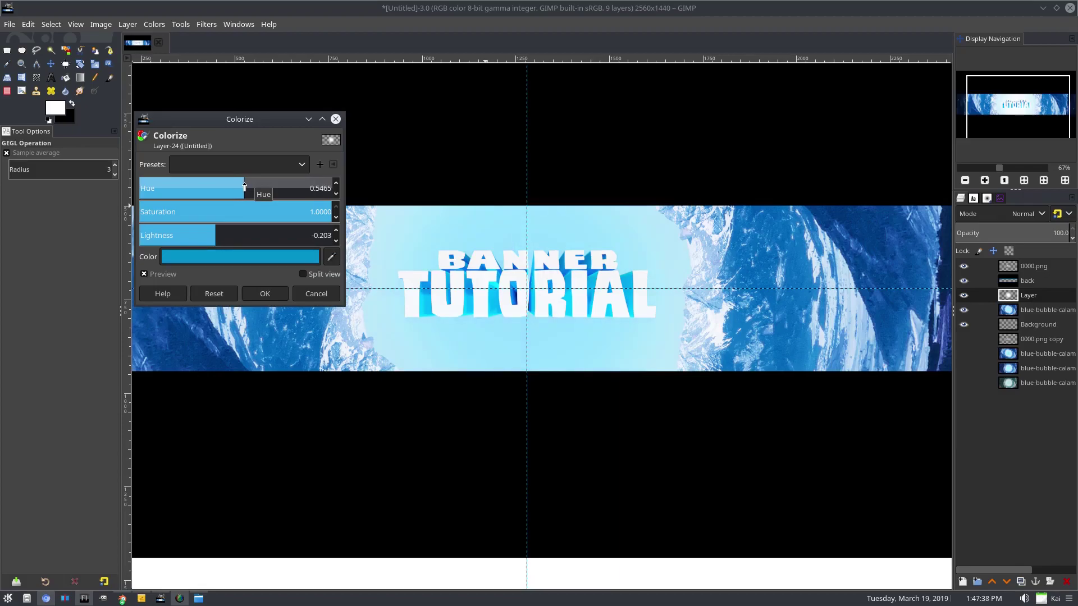
left_click(265, 294)
Duplicate the blue glow layer and colorize the copy white with lightness 1.000.
scroll(533, 377, "down", 1)
scroll(533, 377, "down", 2)
scroll(536, 372, "up", 3)
right_click(1036, 297)
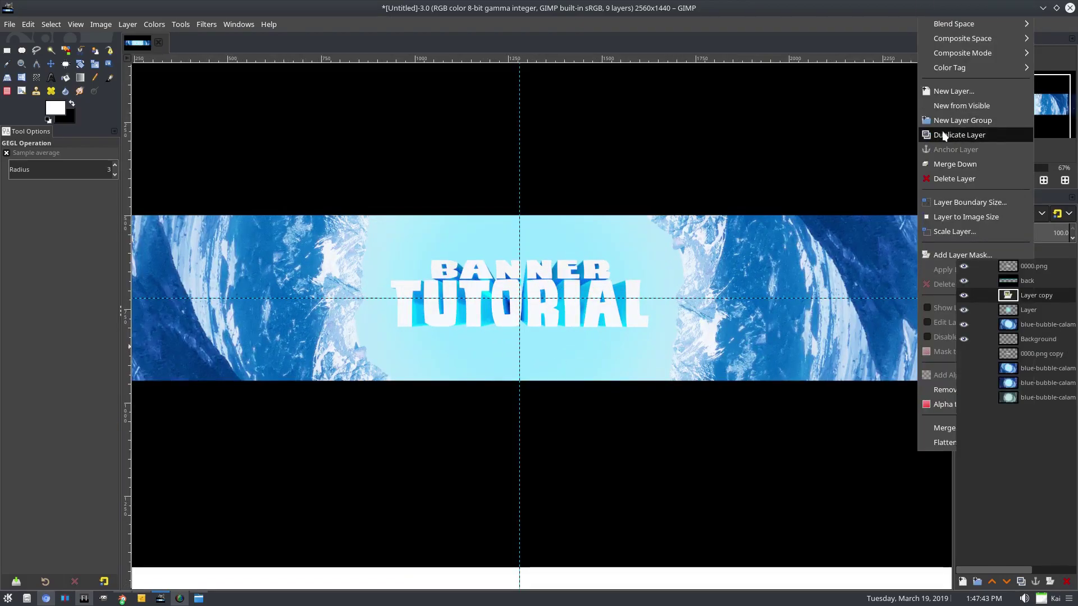
left_click(942, 133)
left_click(154, 24)
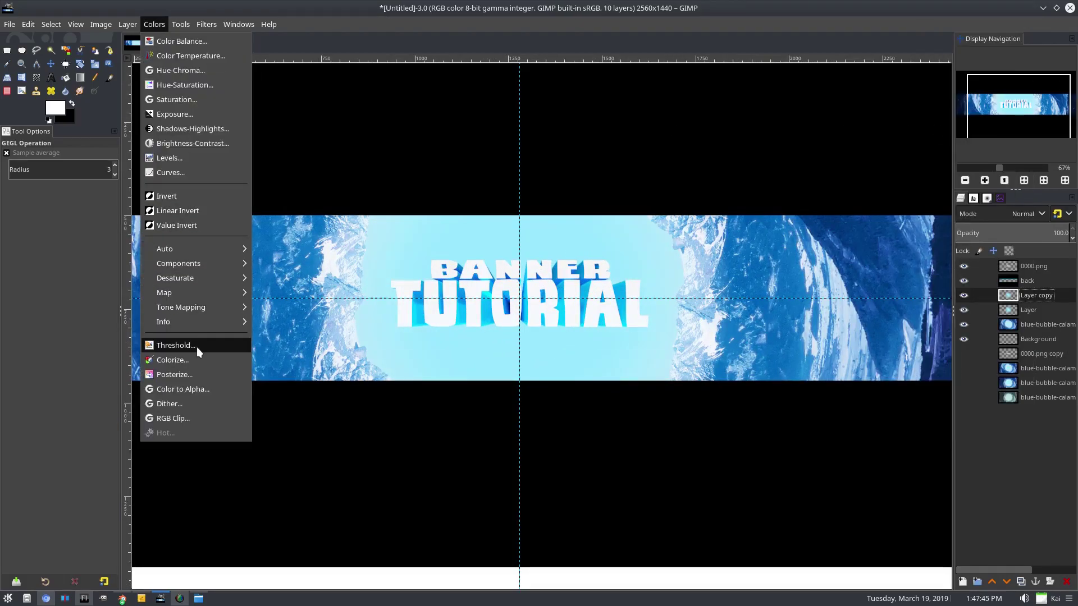
left_click(202, 360)
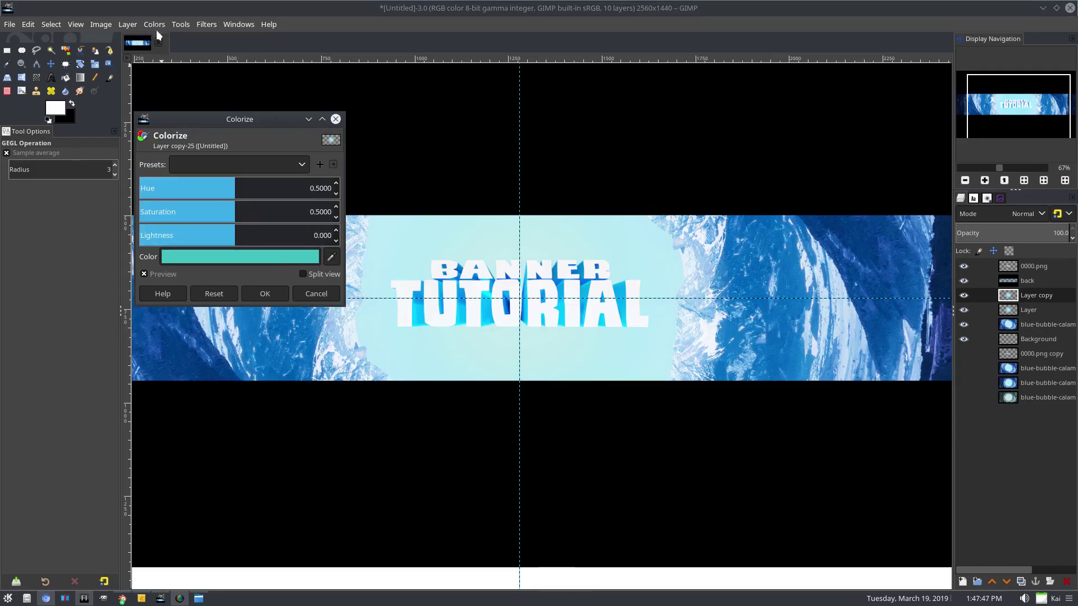
left_click_drag(231, 233, 472, 238)
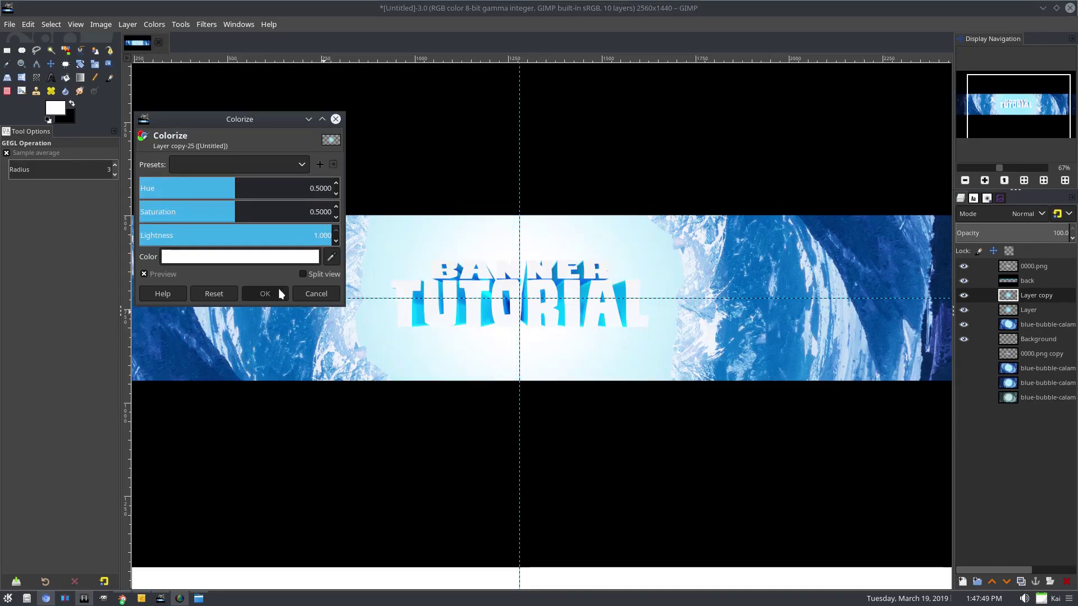
left_click(265, 294)
Set the white glow copy to Overlay mode at 48.3 opacity and hide the original blue glow layer.
left_click(1030, 215)
left_click(979, 520)
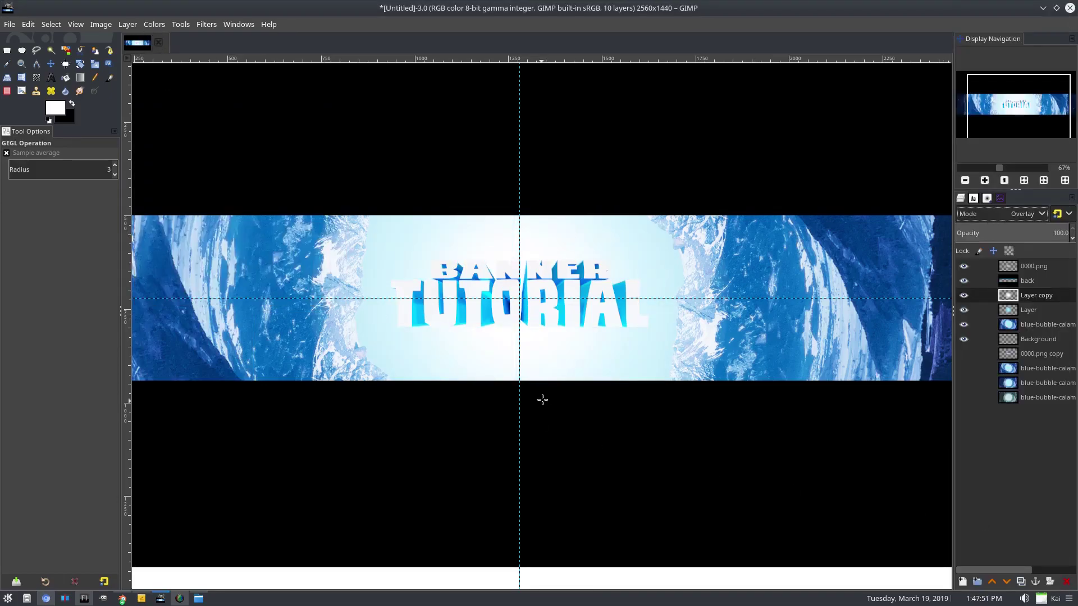
left_click(1013, 230)
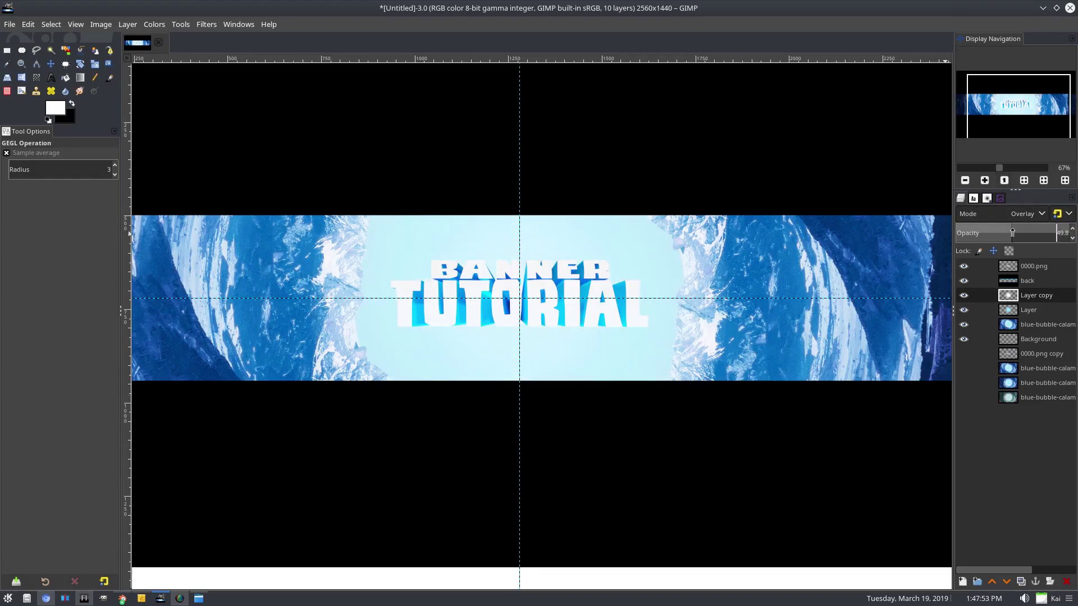
left_click(964, 311)
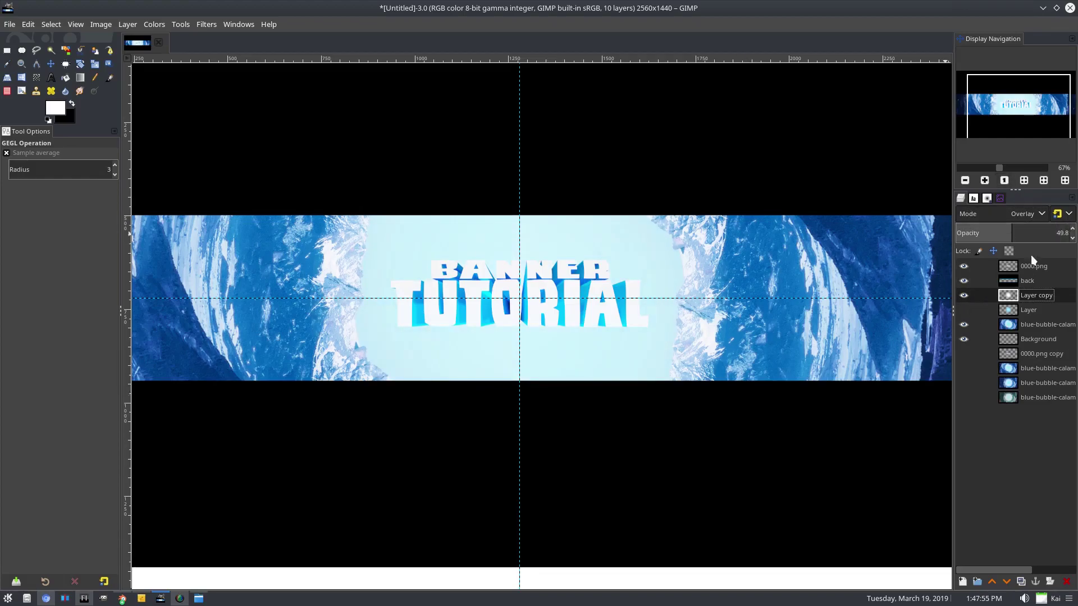
left_click_drag(1031, 231, 1070, 231)
scroll(653, 401, "down", 2)
scroll(621, 386, "up", 2)
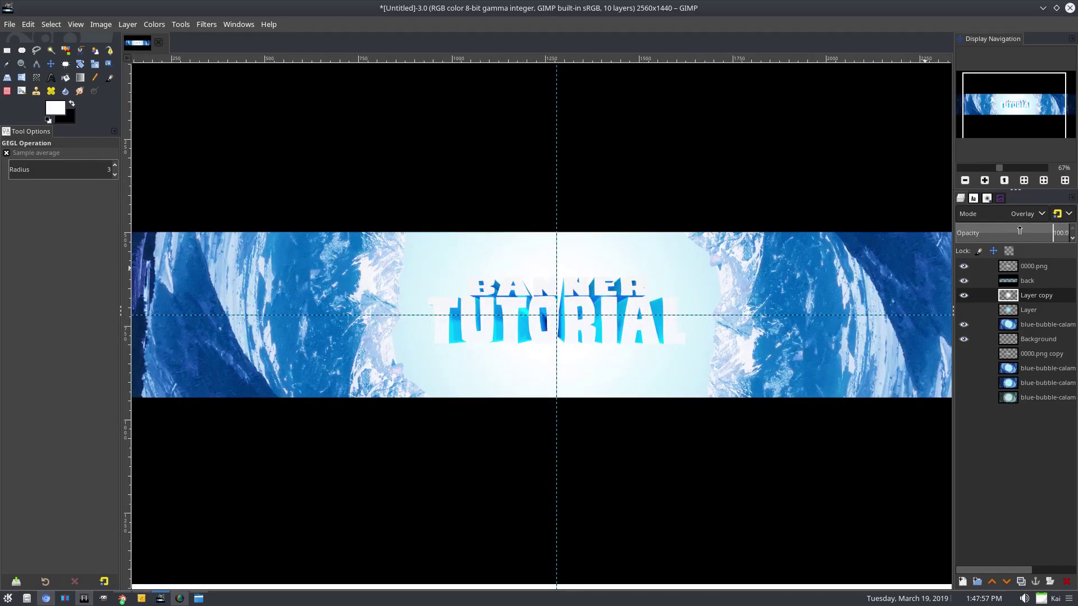
left_click(1005, 230)
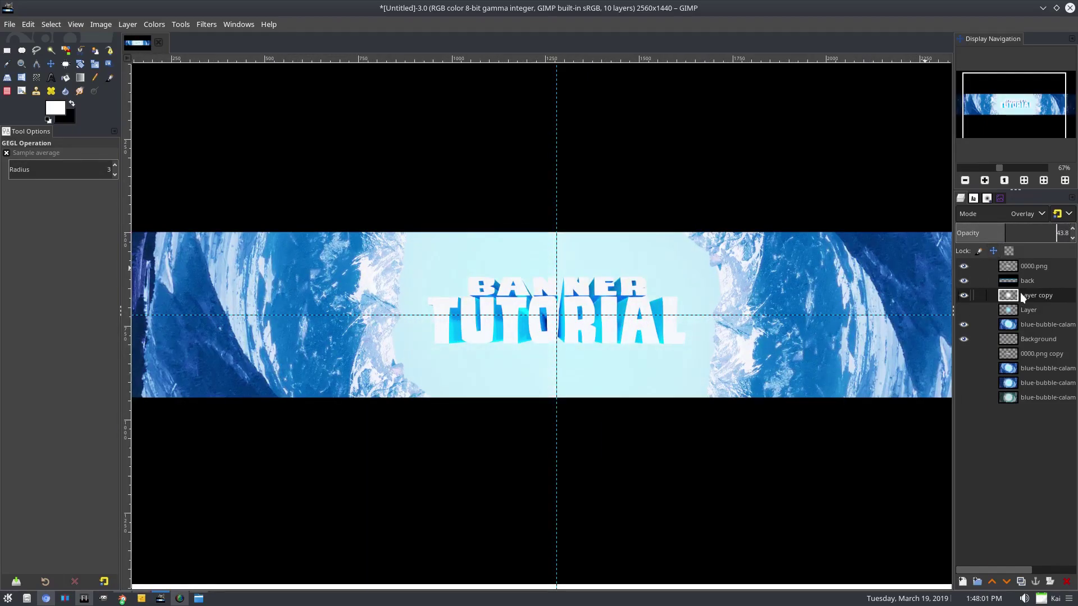
left_click(1011, 232)
Duplicate the white Overlay glow layer.
right_click(1021, 293)
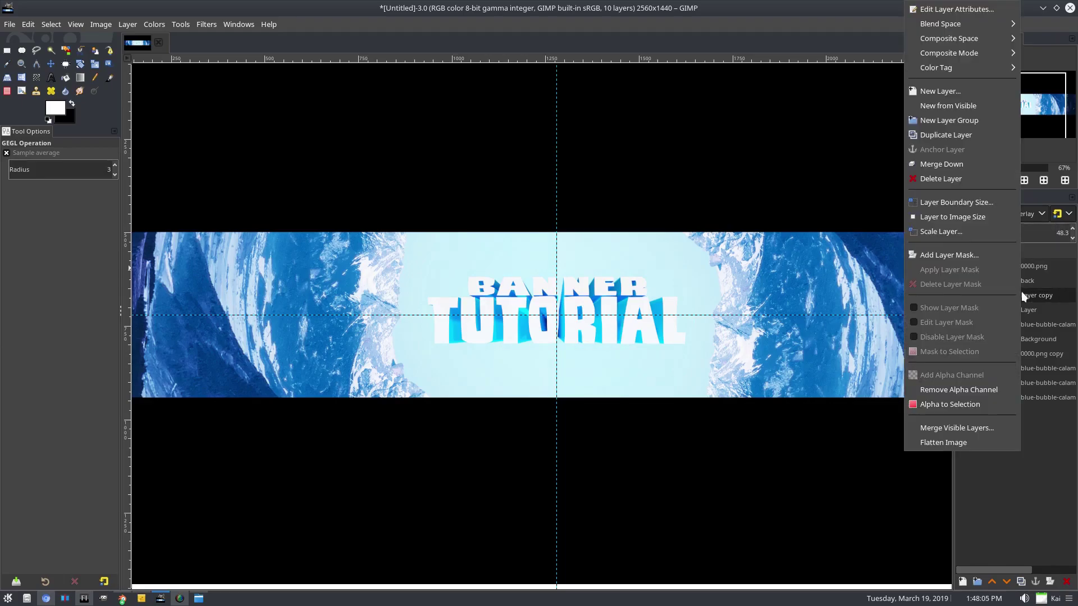
right_click(1018, 294)
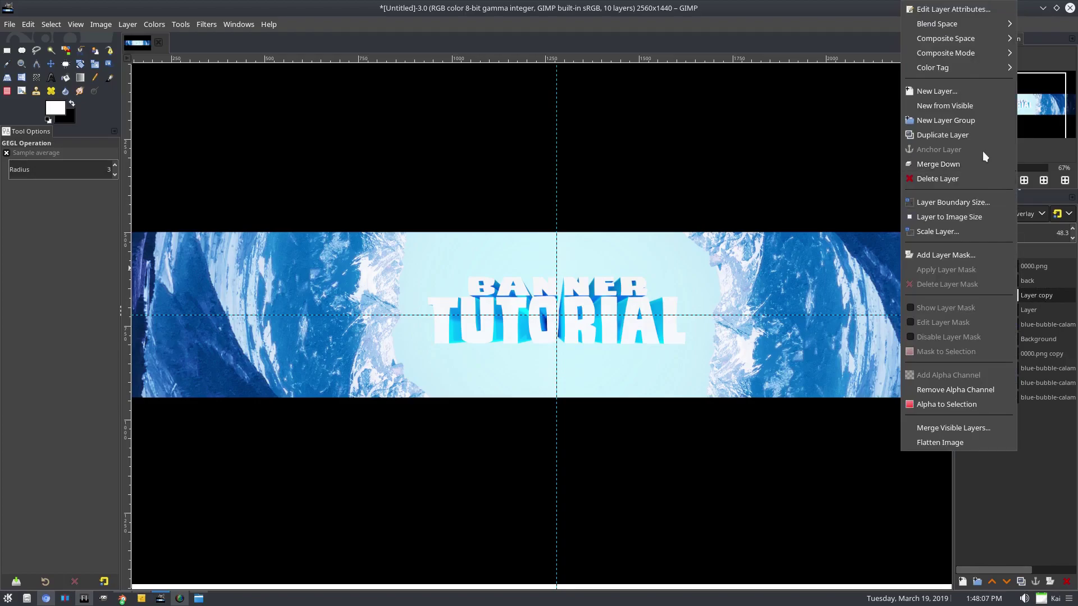
left_click(973, 135)
Scale the duplicated Overlay glow layer about its centre to 7598 × 4274 px.
key("shift+s")
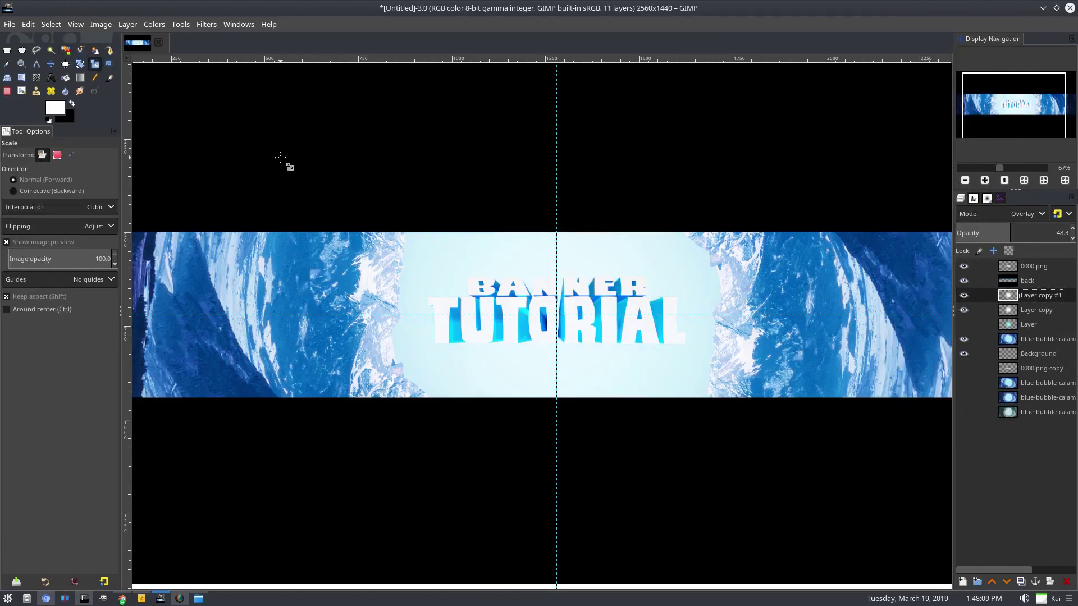
scroll(280, 157, "down", 3)
scroll(344, 153, "up", 2)
scroll(346, 154, "up", 1)
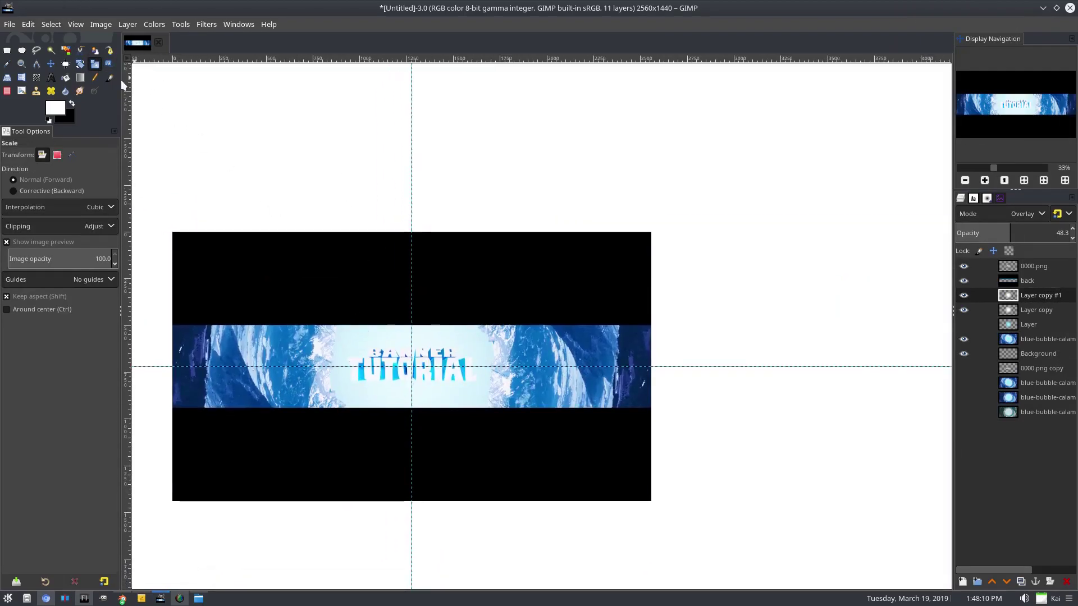
left_click(645, 236)
left_click_drag(645, 236, 869, 109)
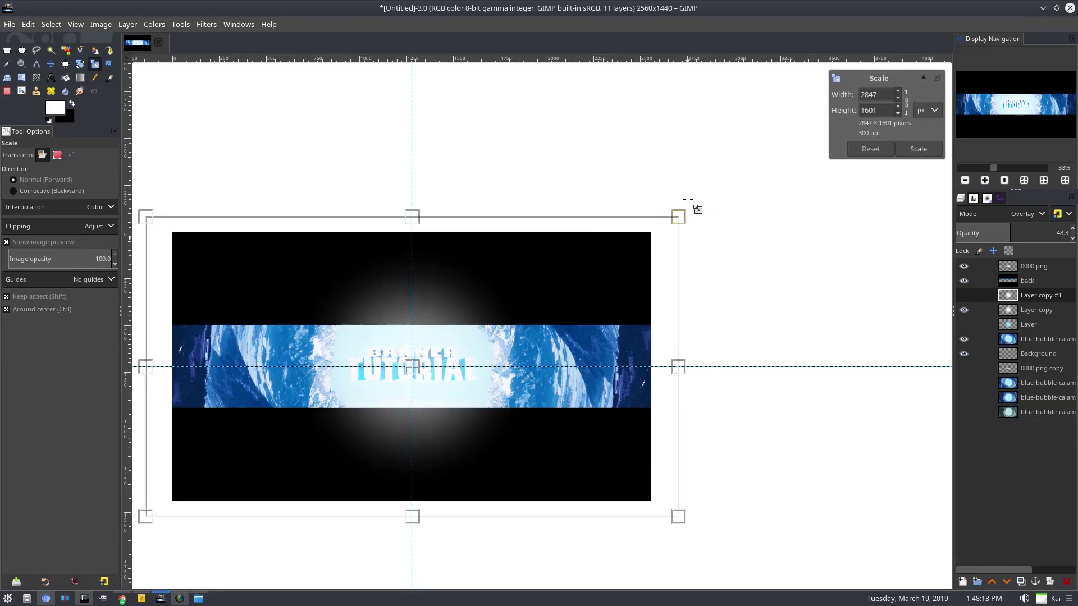
scroll(644, 282, "down", 3)
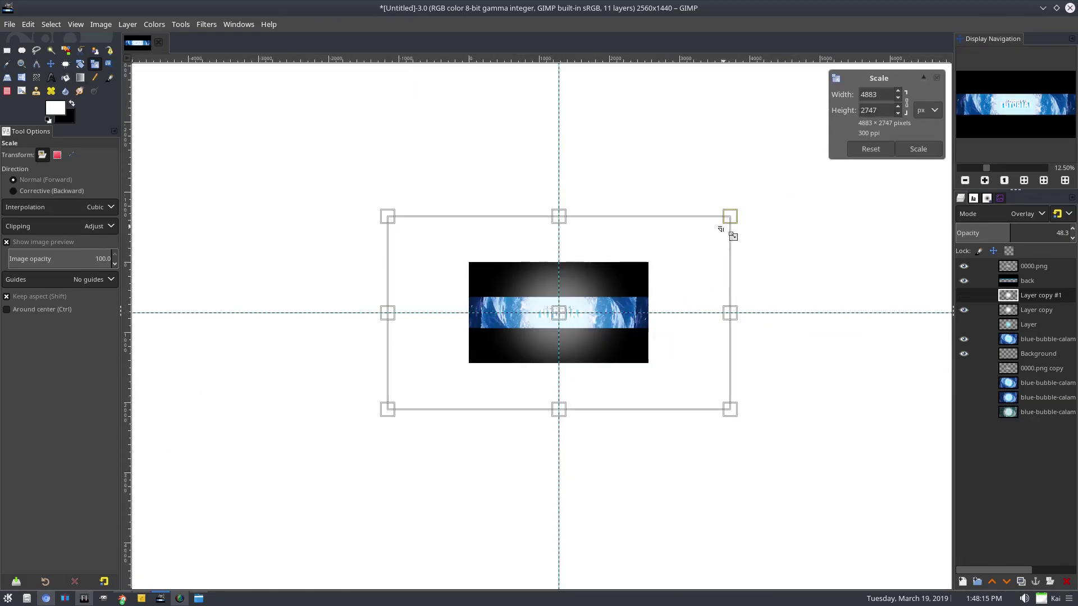
left_click_drag(736, 224, 847, 163)
left_click(918, 149)
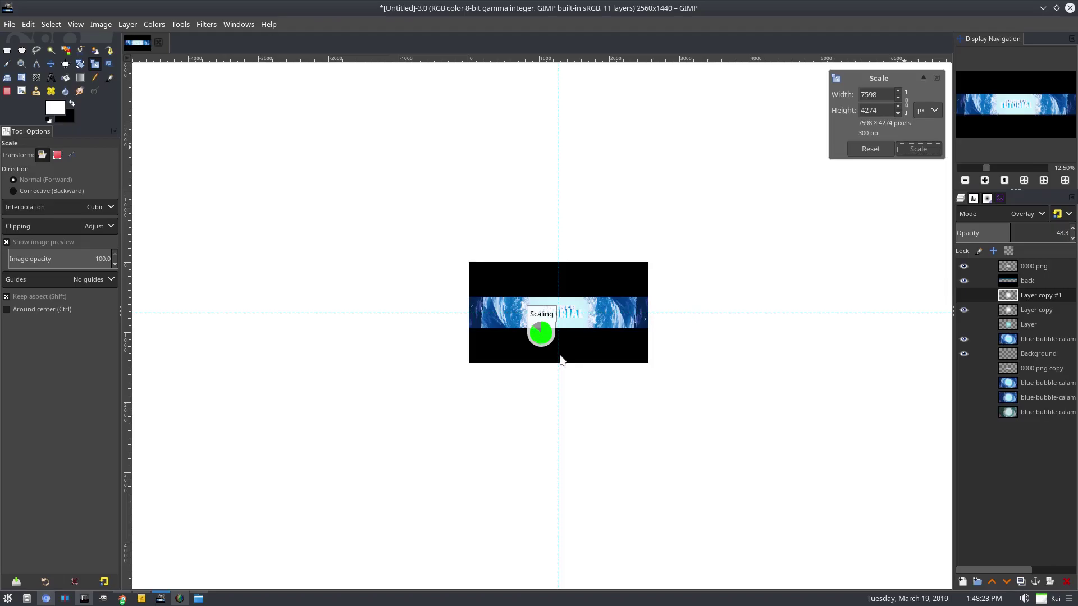
scroll(558, 337, "up", 5)
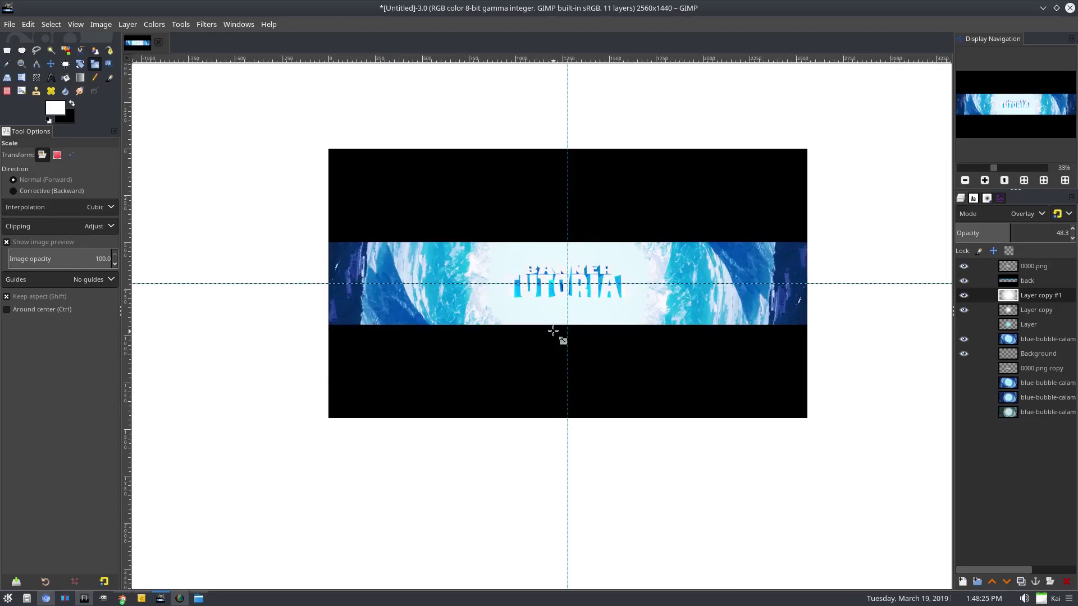
scroll(640, 298, "up", 3)
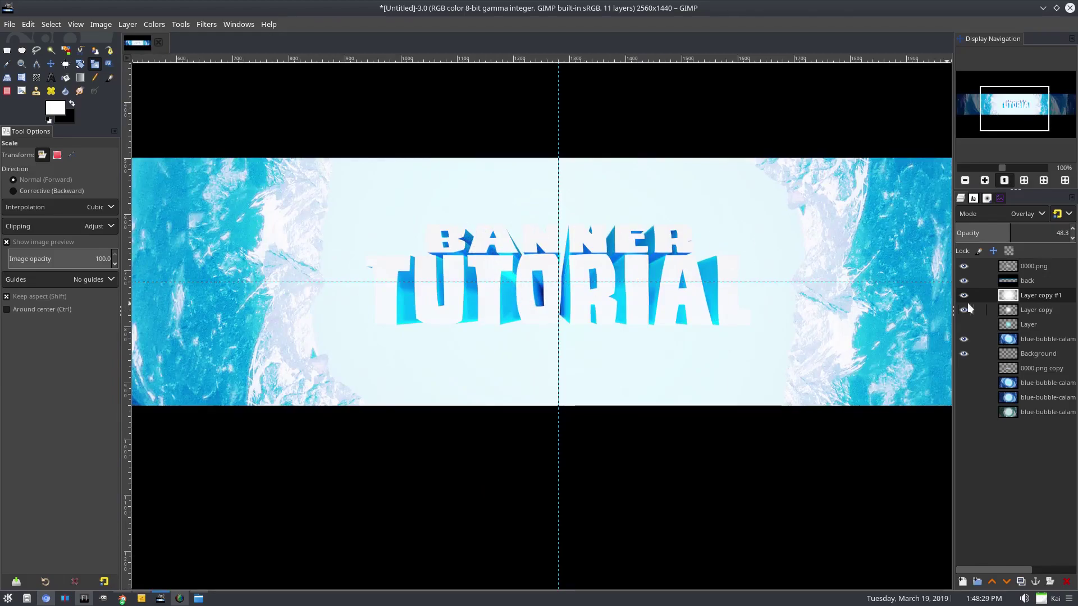
Brighten the 0000.png text layer with a smooth Value curve that raises the highlights and anchors the shadows near the diagonal.
left_click(1053, 272)
scroll(435, 223, "up", 3)
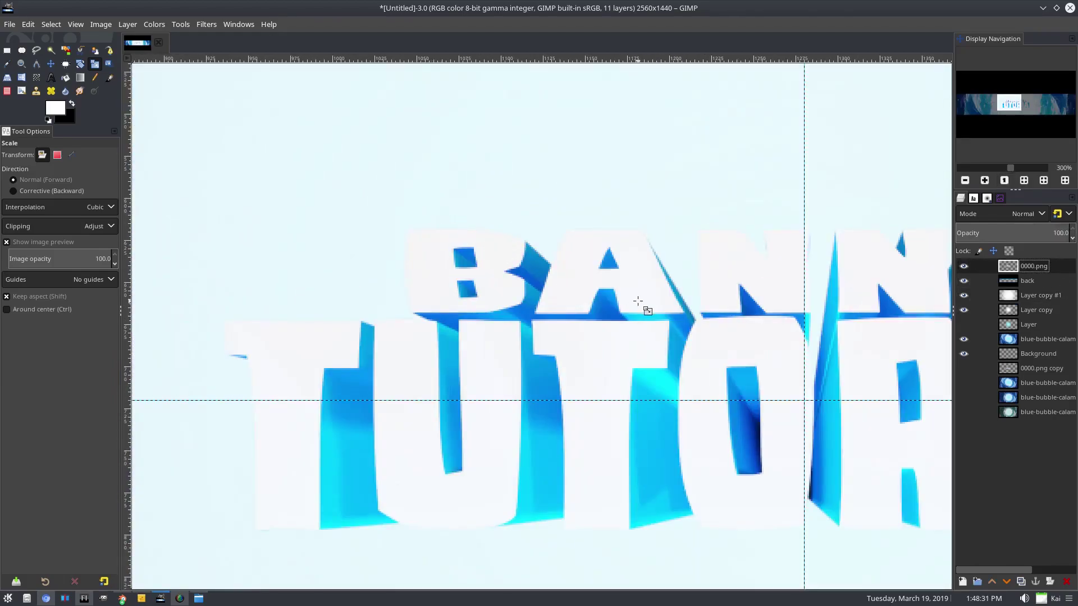
scroll(638, 301, "down", 2)
right_click(1049, 270)
key("Escape")
left_click(154, 24)
left_click(171, 173)
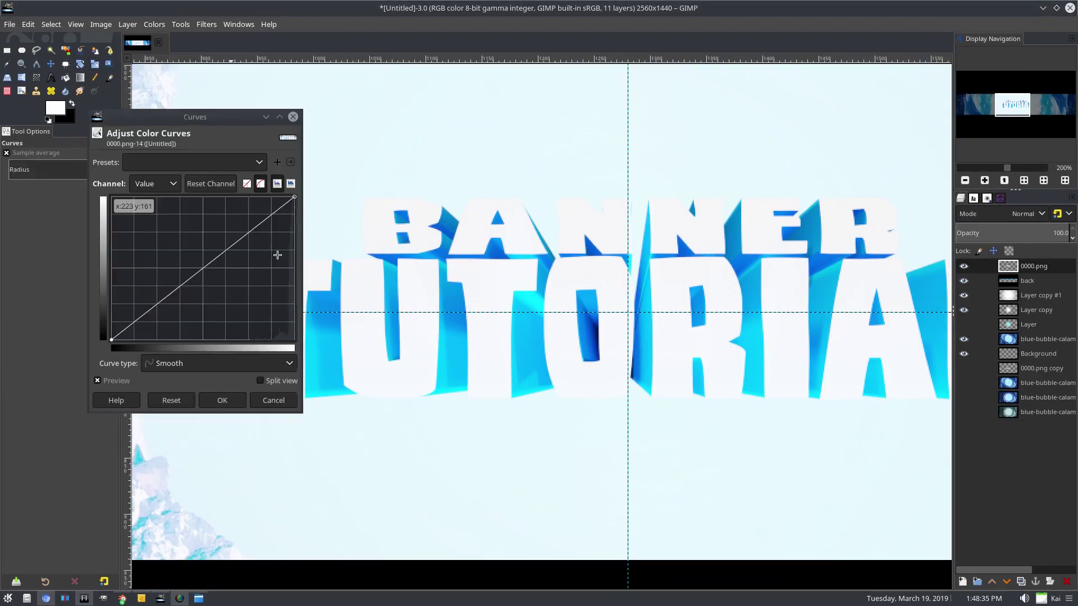
left_click(255, 205)
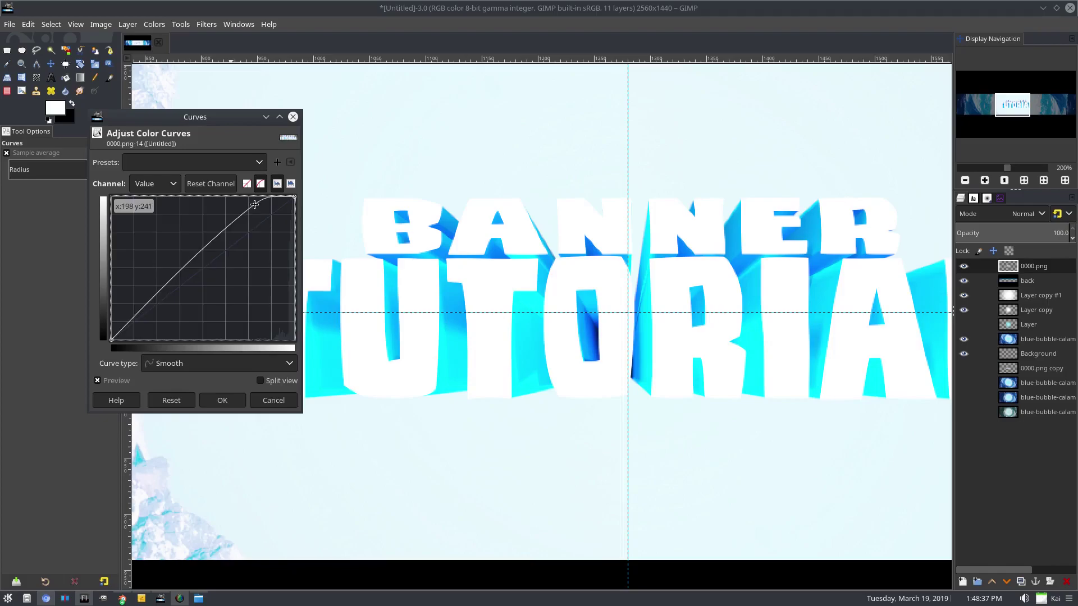
left_click_drag(150, 301, 154, 303)
scroll(617, 307, "down", 6)
scroll(681, 346, "up", 3)
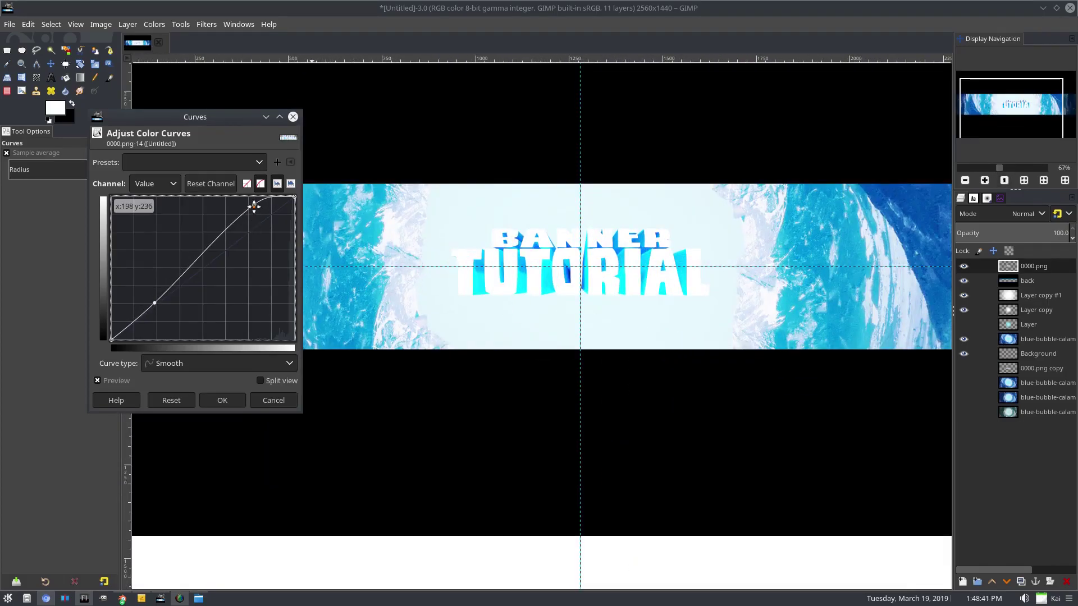
left_click_drag(255, 205, 251, 203)
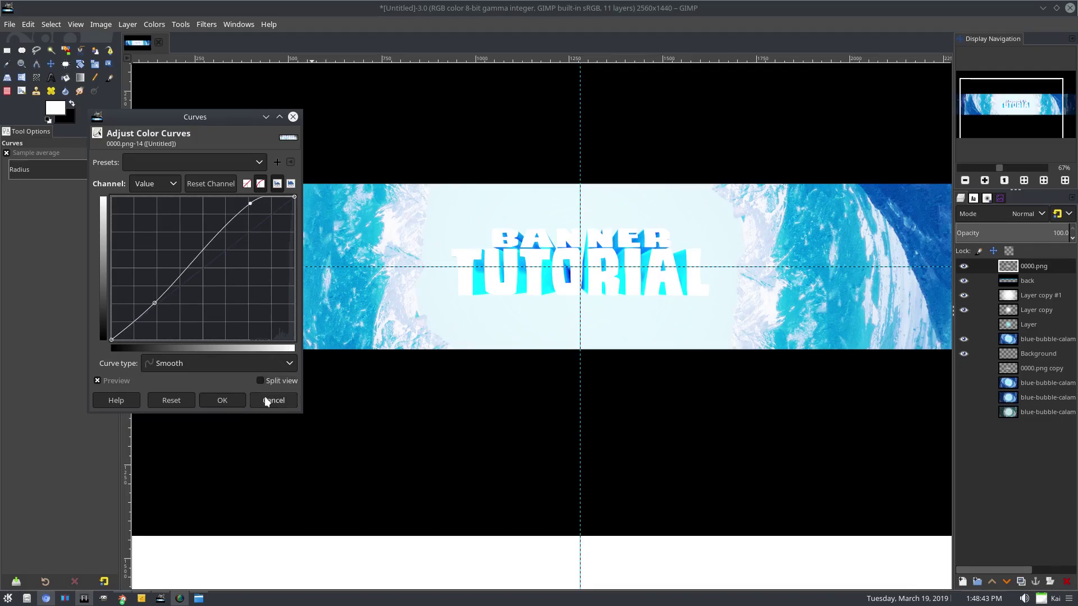
left_click(222, 400)
key("minus")
key("minus")
key("minus")
key("plus")
key("plus")
key("plus")
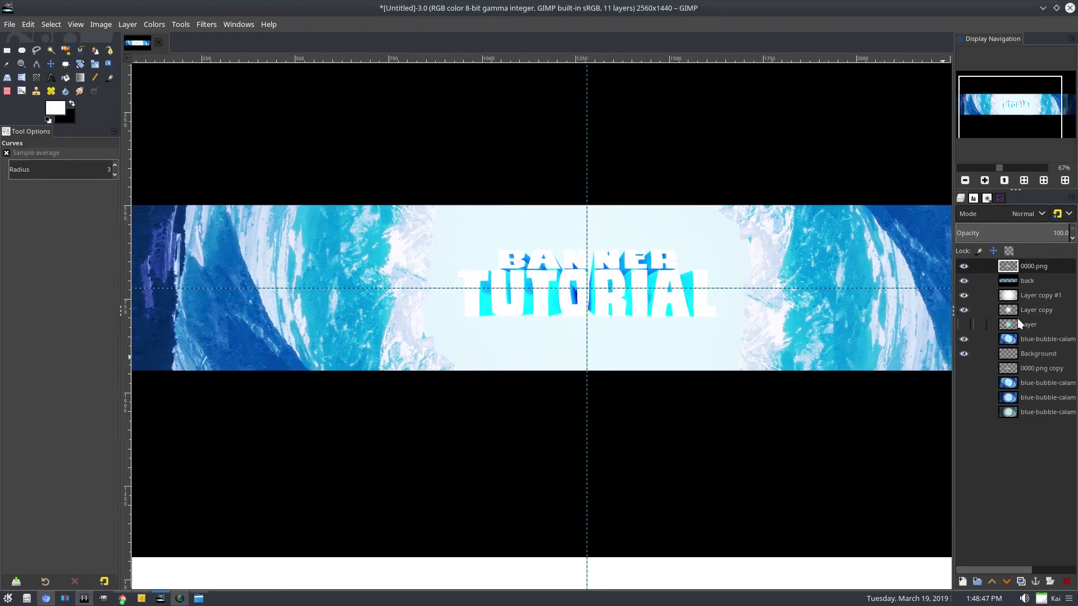
Duplicate the 0000.png text layer and expand the original beneath the copy to the image size.
left_click(997, 298)
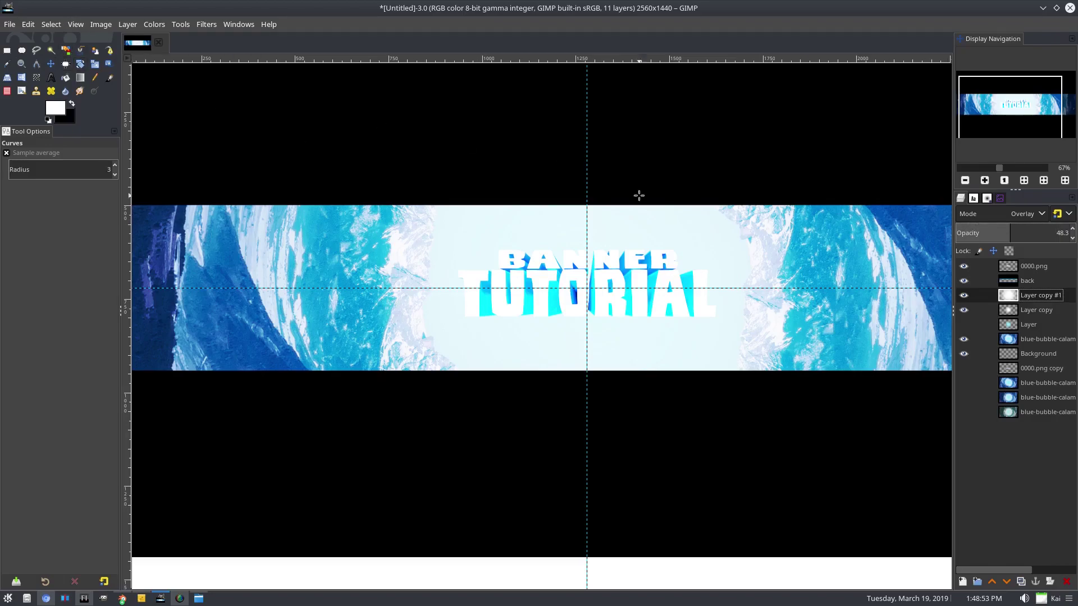
left_click(1026, 267)
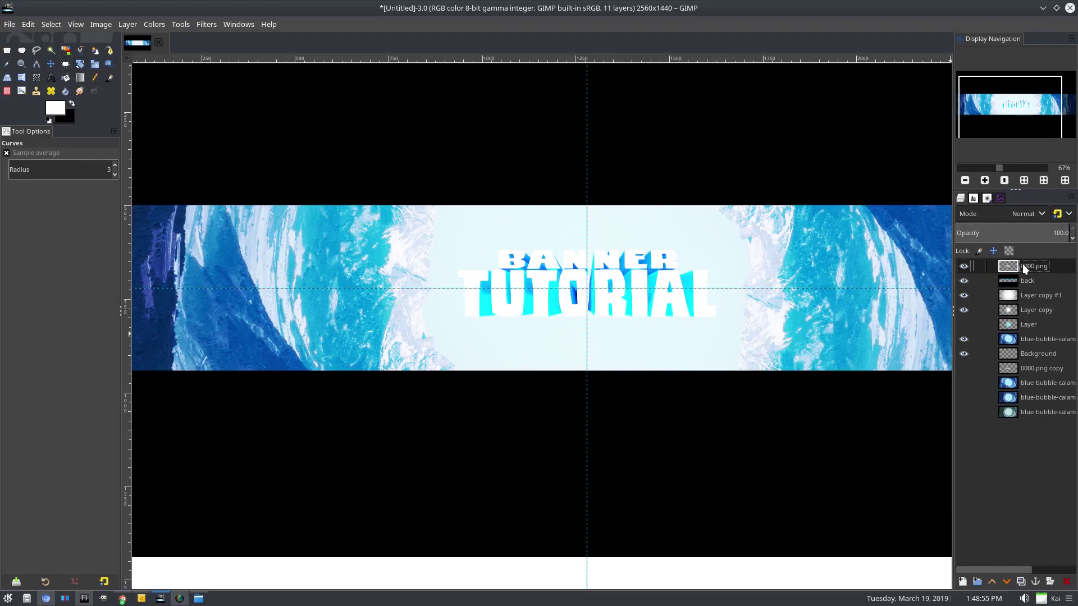
right_click(1017, 274)
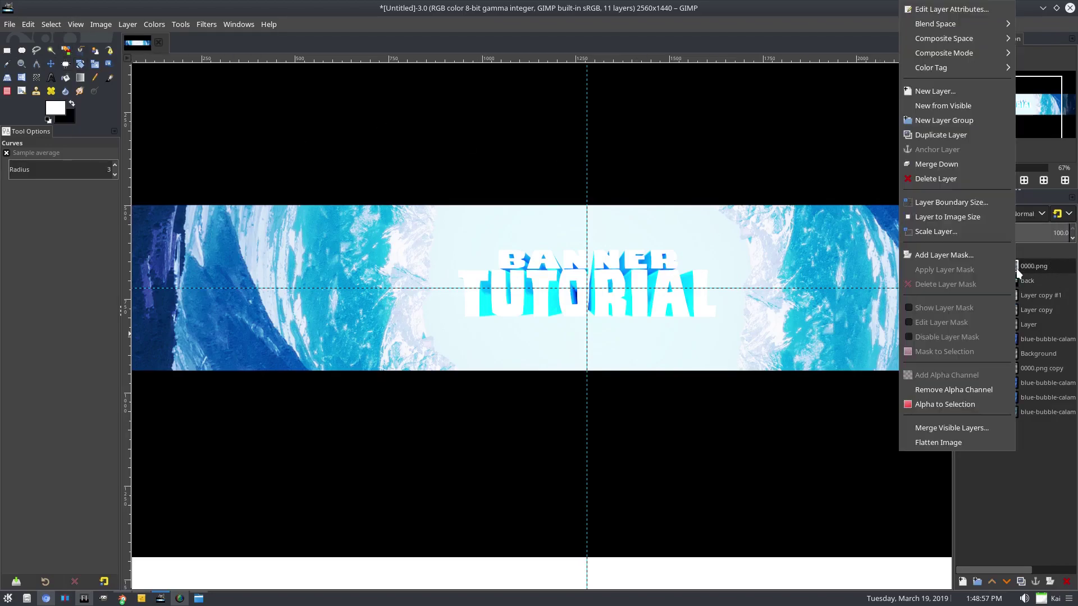
left_click(974, 136)
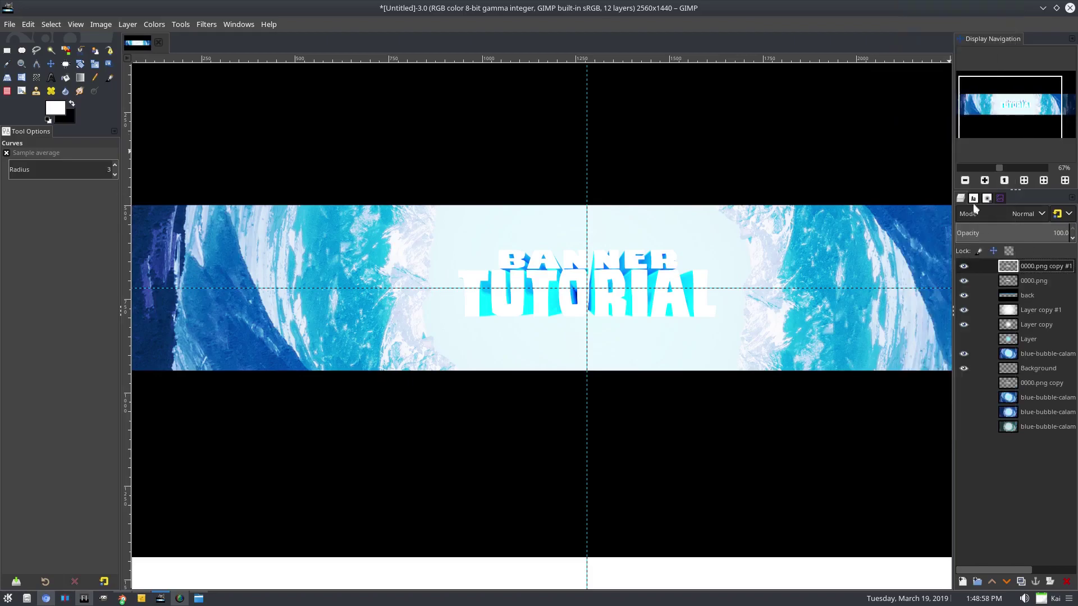
left_click(1022, 285)
left_click_drag(715, 326, 682, 332)
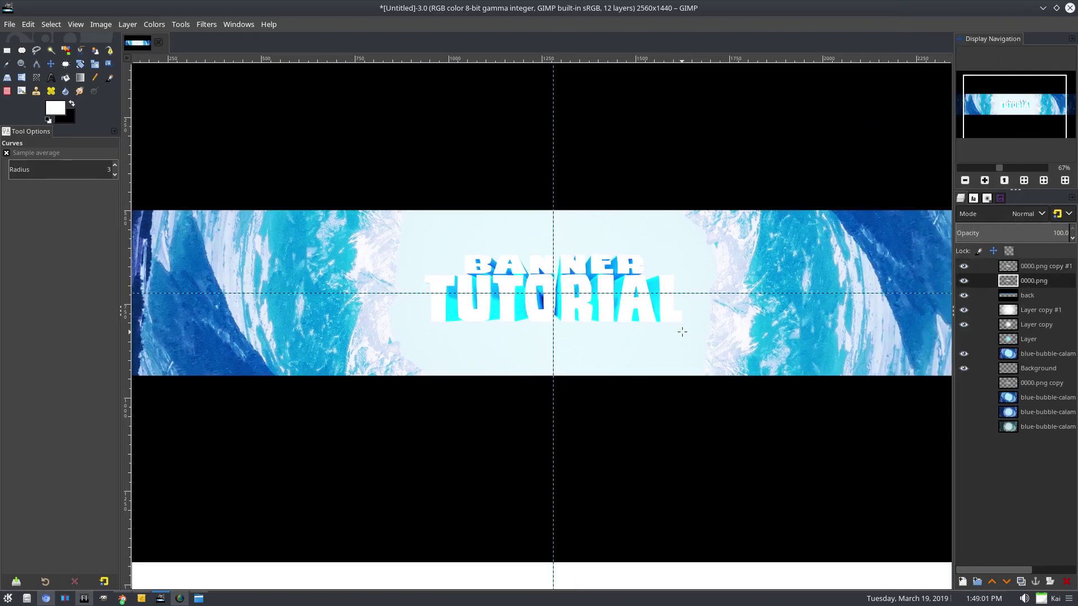
left_click(128, 25)
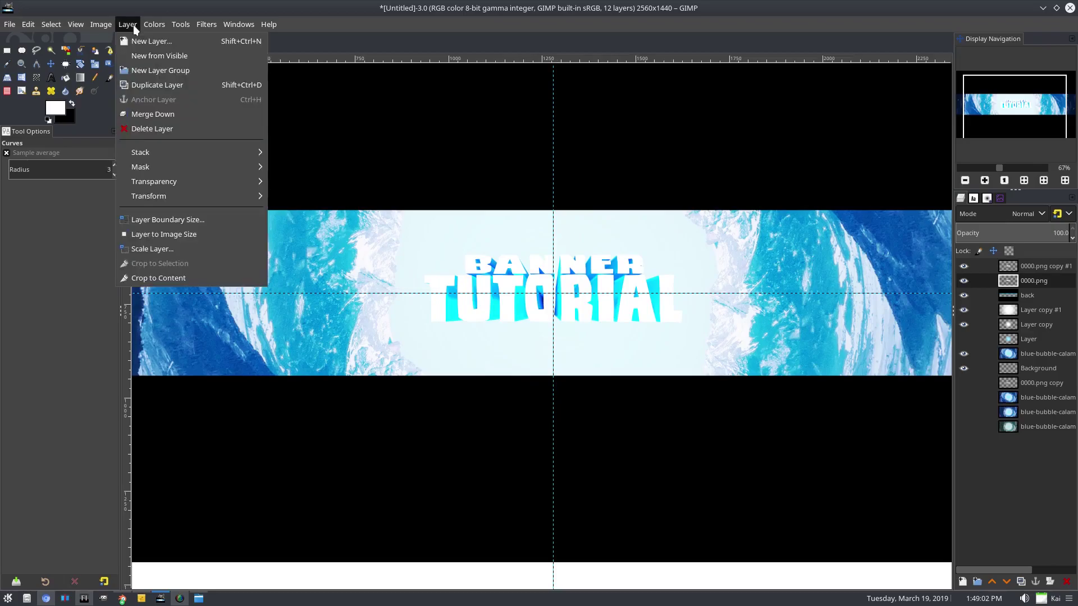
left_click(157, 235)
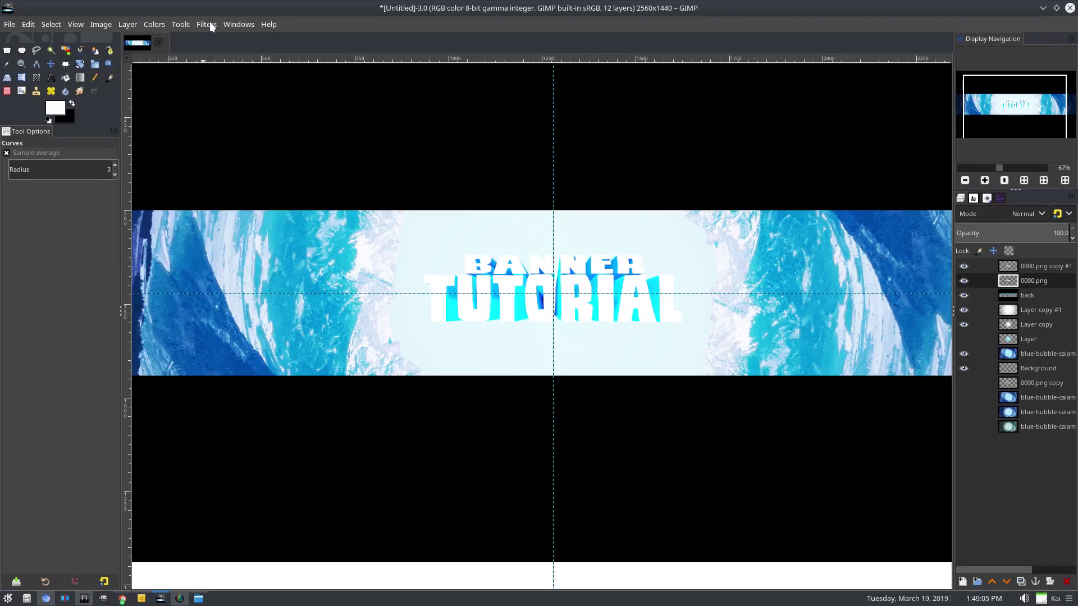
Start a Zoom Motion Blur on the 0000.png text layer and hide the sharp copy above it to preview the blur alone.
left_click(210, 25)
mouse_move(234, 107)
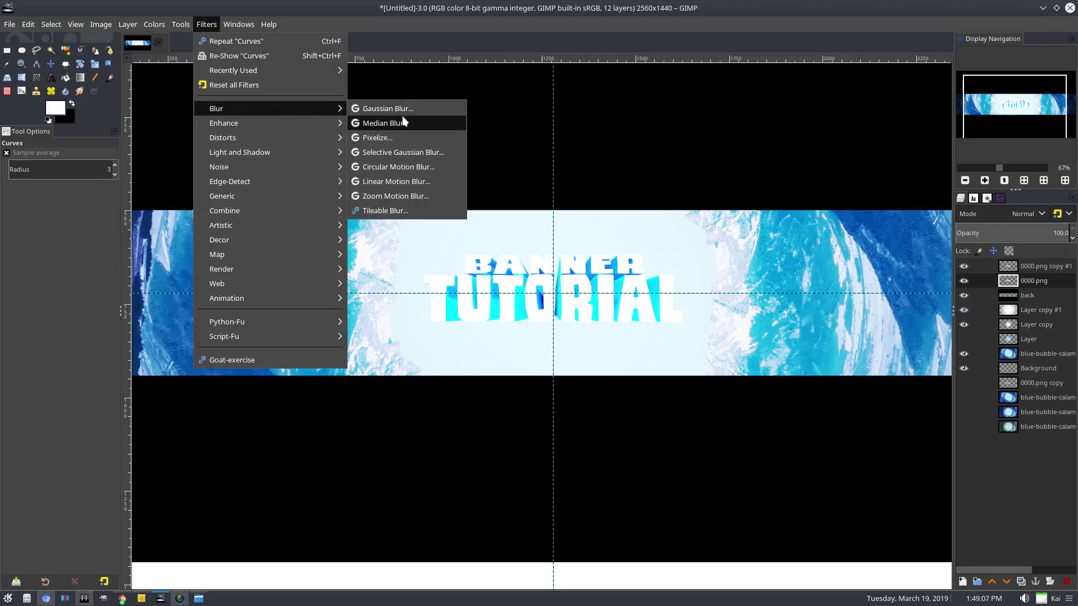
left_click(416, 196)
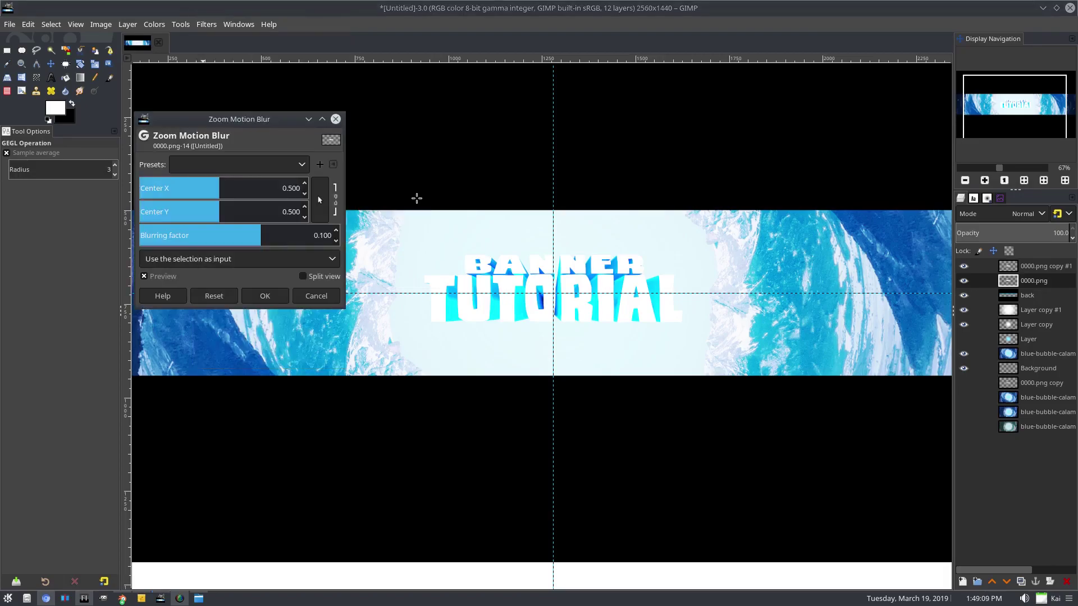
scroll(455, 265, "up", 4)
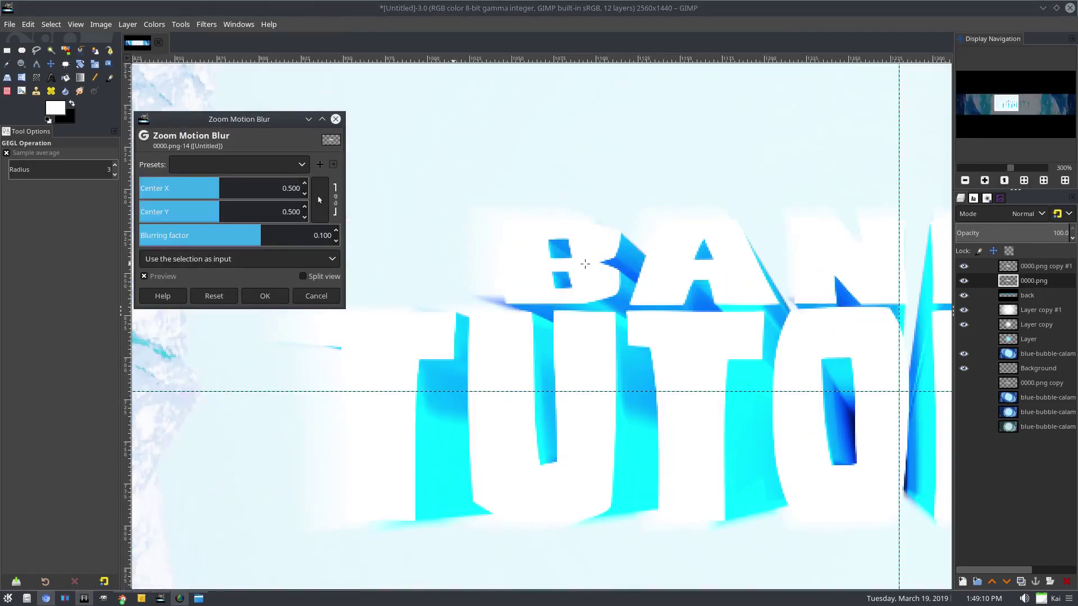
left_click(964, 266)
scroll(853, 289, "down", 2)
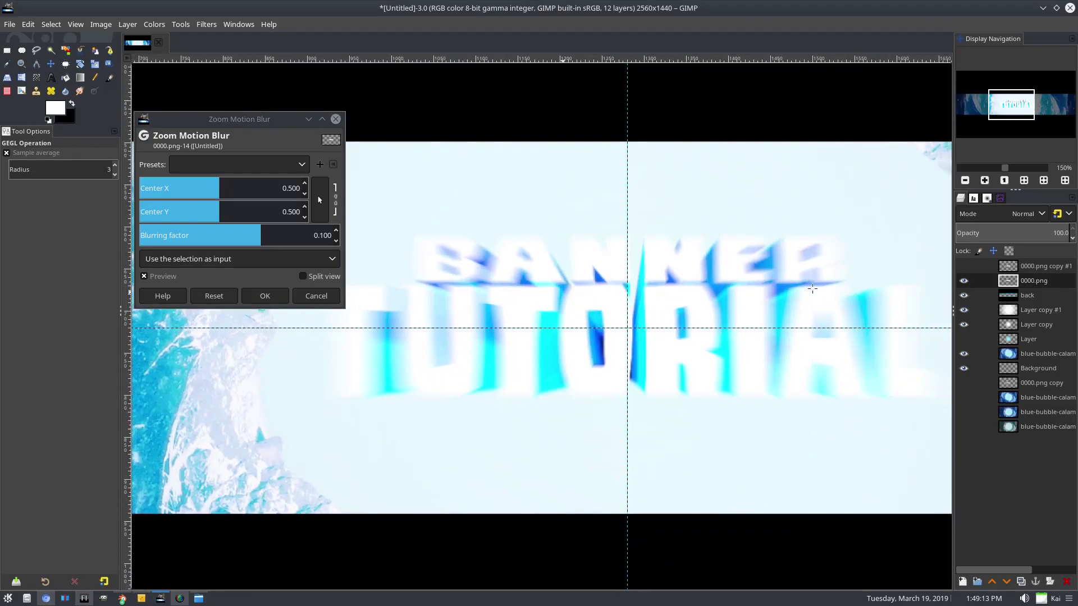
scroll(852, 289, "down", 3)
scroll(852, 288, "up", 2)
left_click(963, 266)
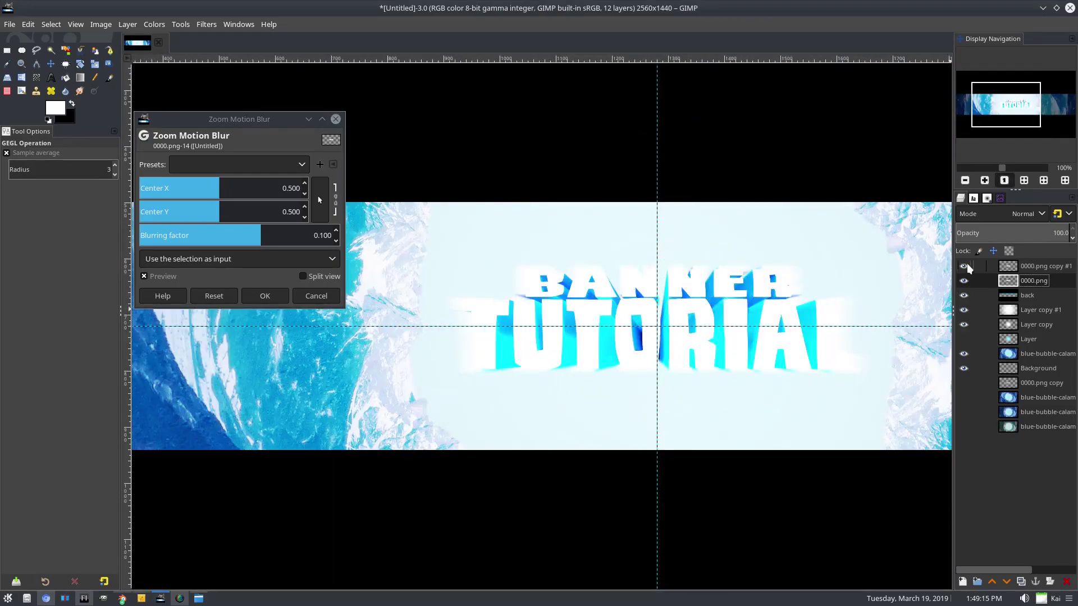
left_click(963, 266)
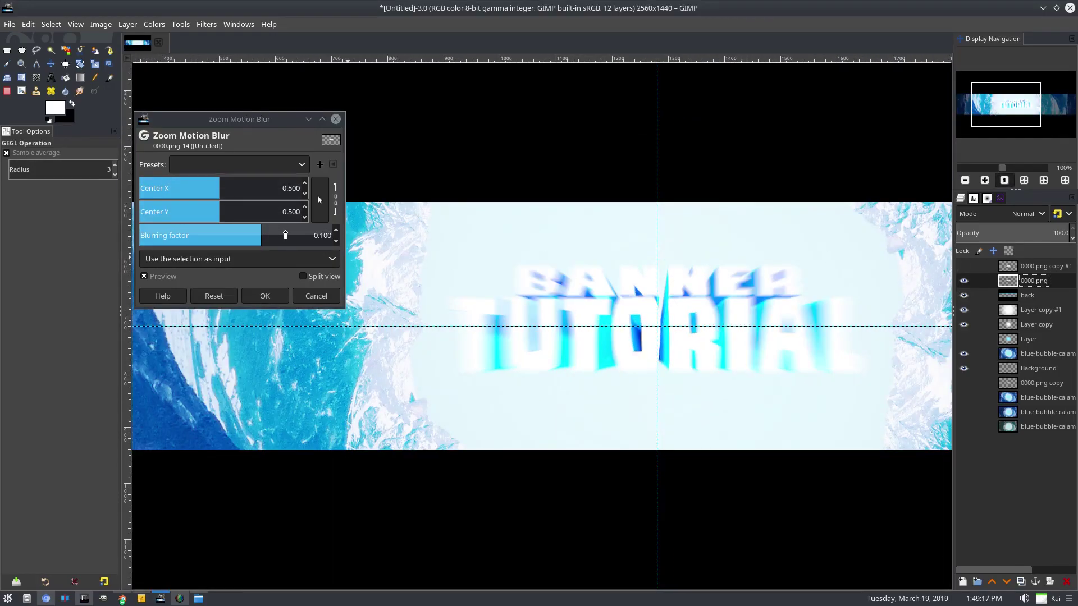
Apply the zoom motion blur with a blurring factor of 0.206 and show the sharp text copy again.
mouse_move(285, 235)
left_mouse_down()
mouse_move(314, 227)
mouse_move(293, 234)
left_mouse_up()
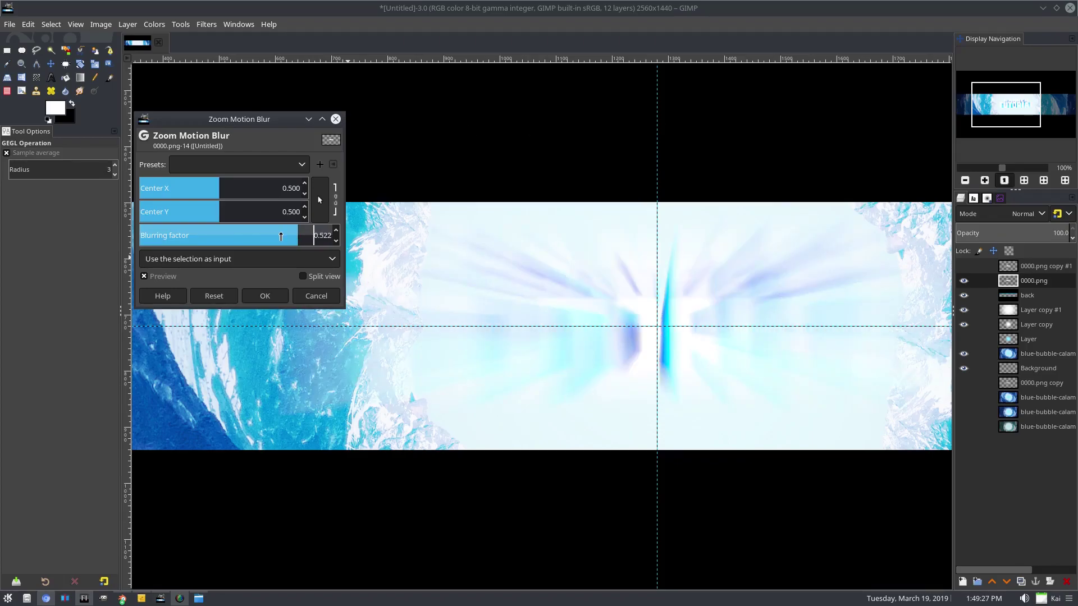
left_click_drag(782, 367, 761, 345)
left_click(282, 235)
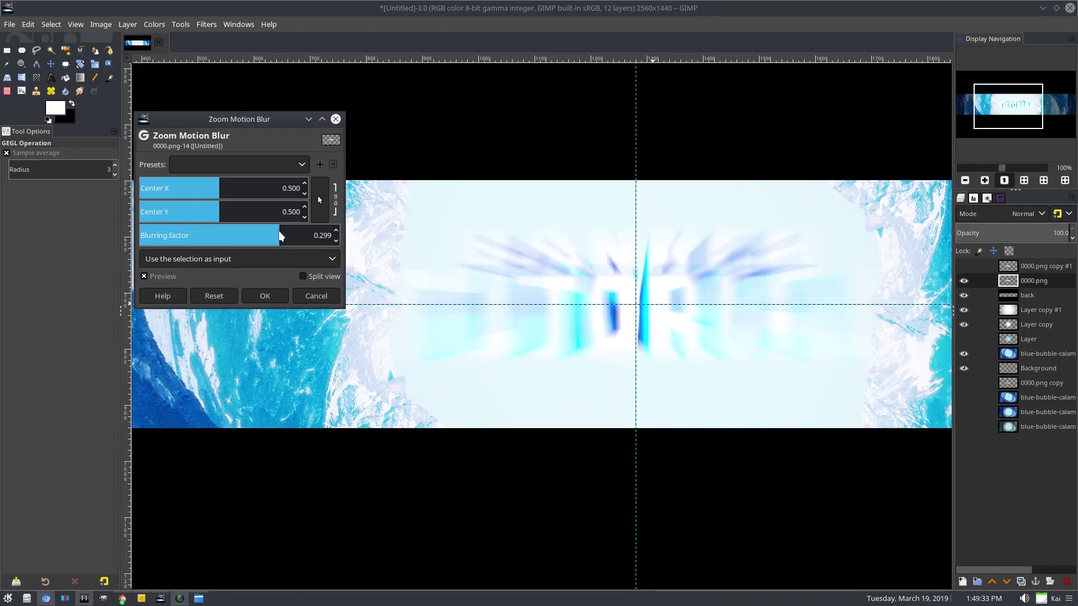
left_click_drag(280, 235, 270, 235)
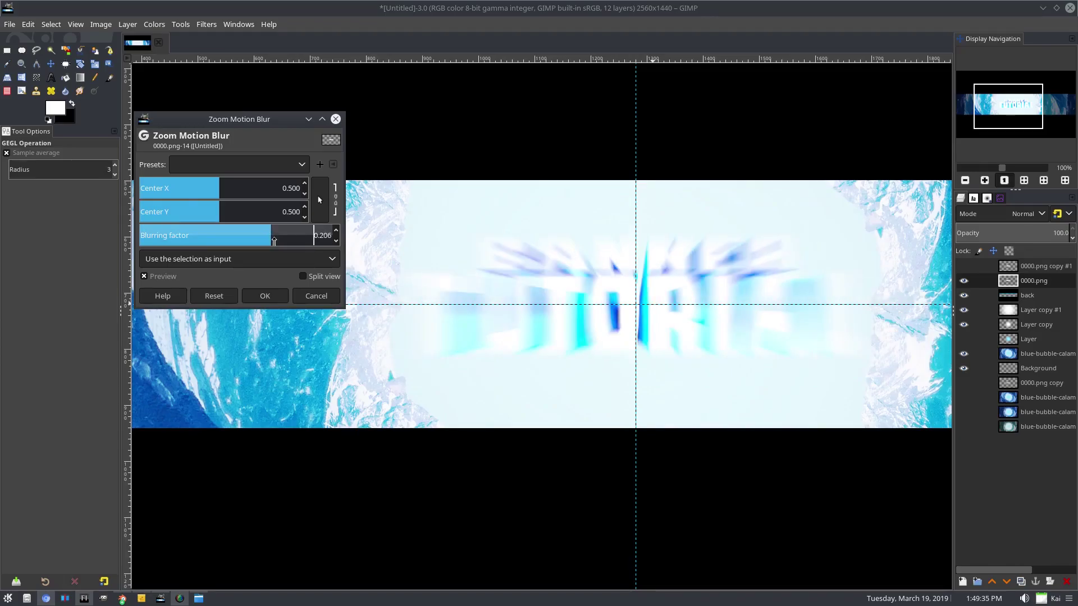
left_click(284, 296)
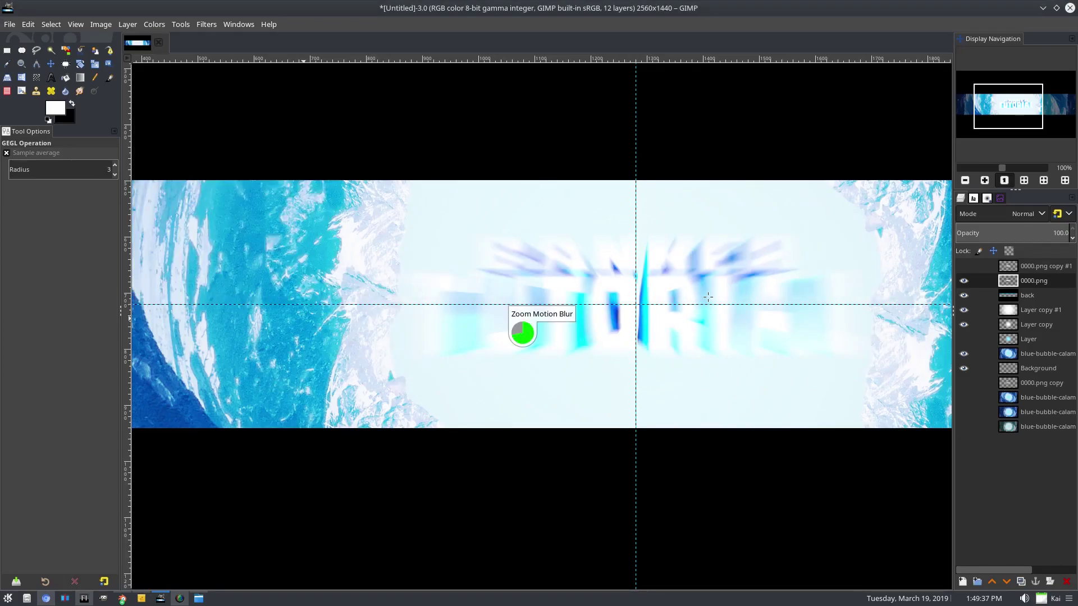
left_click(963, 266)
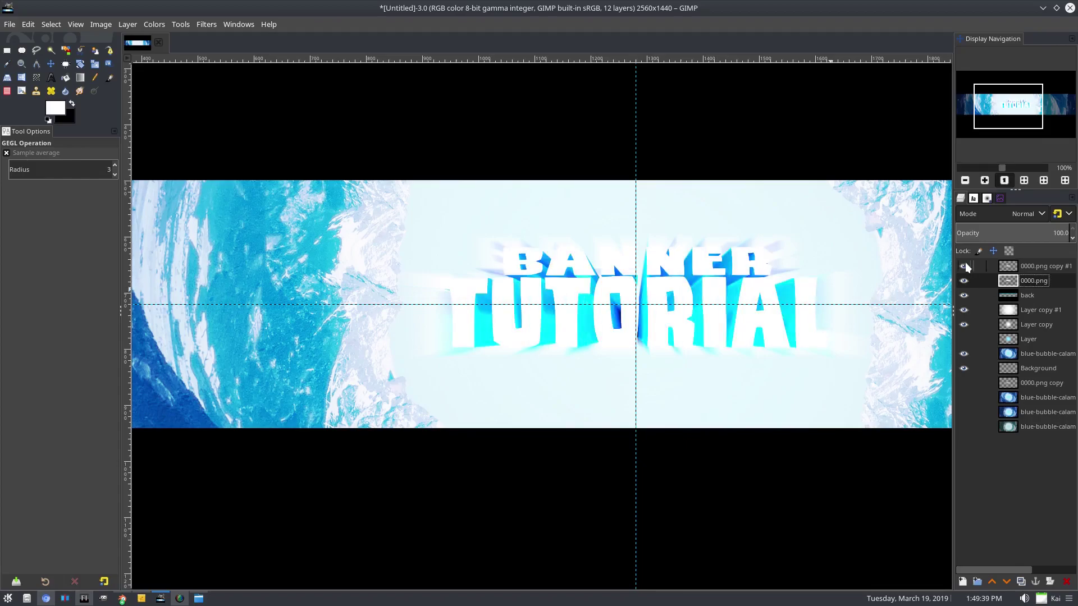